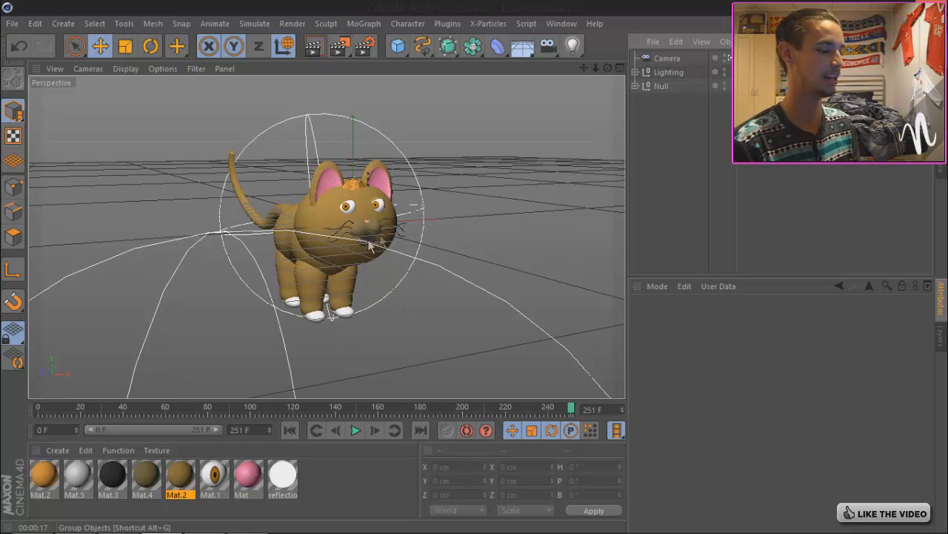
- Leave the scene camera's view and hide the finished cat's Null group in both the viewport and the render
click(729, 60)
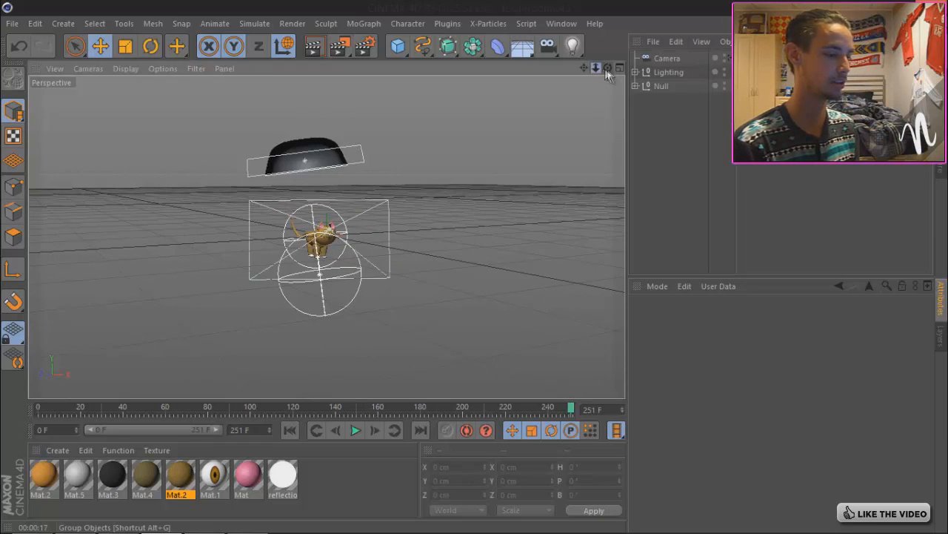
drag(496, 259, 482, 267)
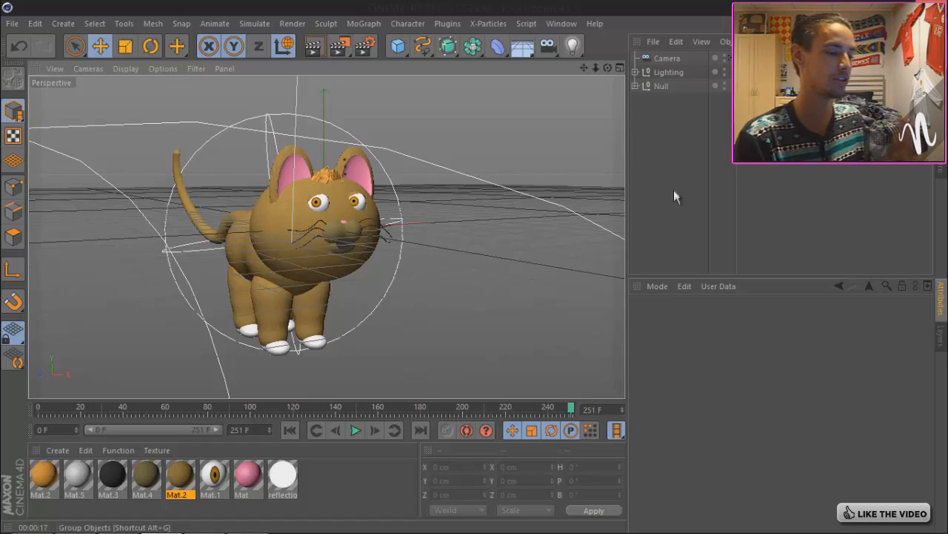
click(726, 83)
click(726, 86)
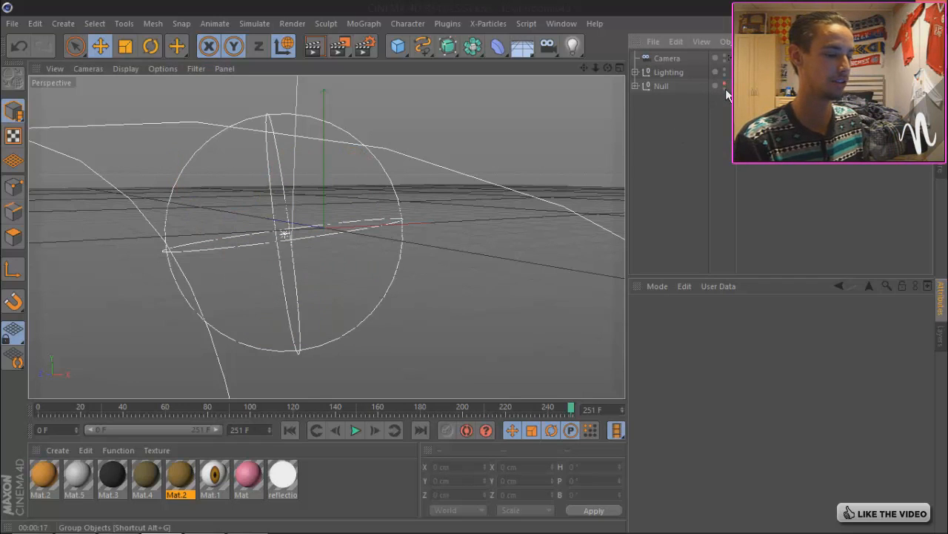
drag(608, 68, 472, 268)
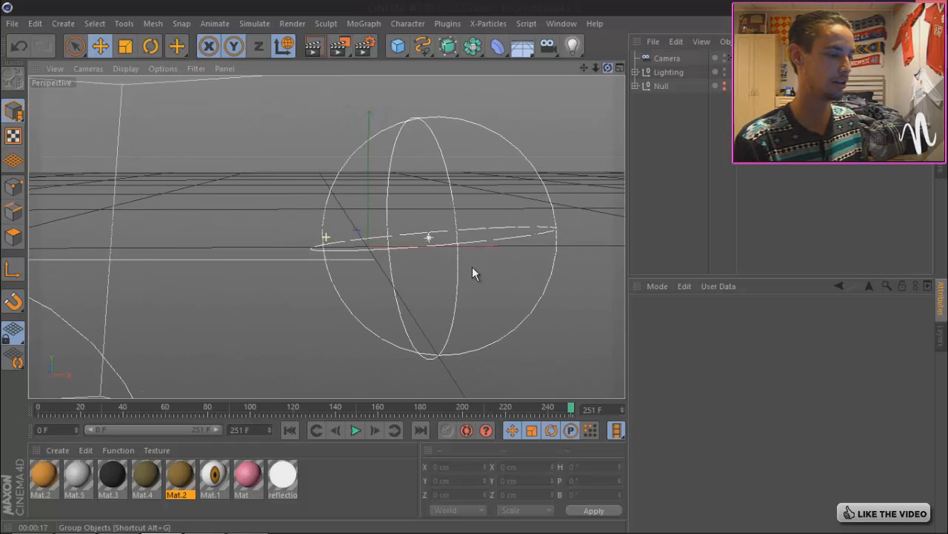
drag(584, 68, 470, 268)
- Add a sphere primitive at the scene origin
click(398, 46)
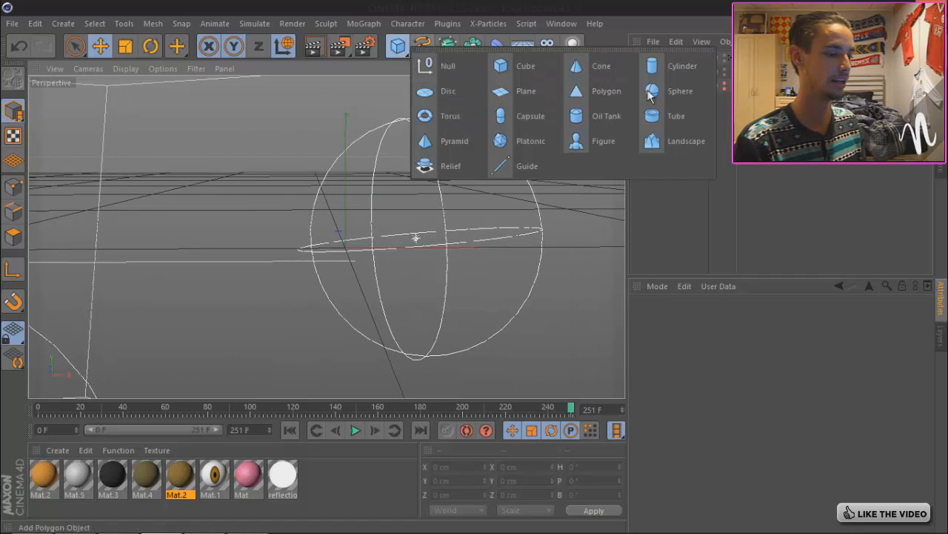
click(670, 90)
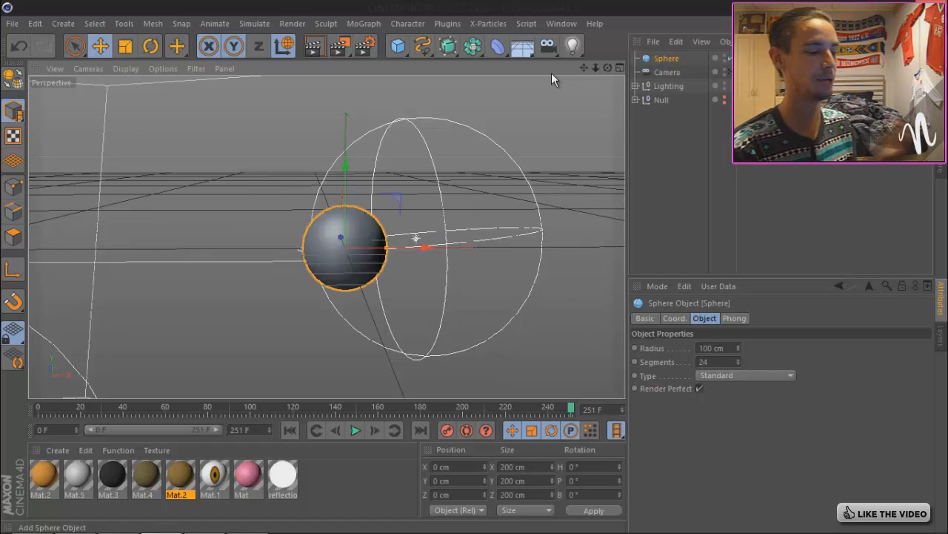
mouse_move(583, 68)
mouse_down()
mouse_move(475, 273)
mouse_move(466, 266)
mouse_move(483, 264)
mouse_move(477, 259)
mouse_move(486, 266)
mouse_move(594, 67)
mouse_up()
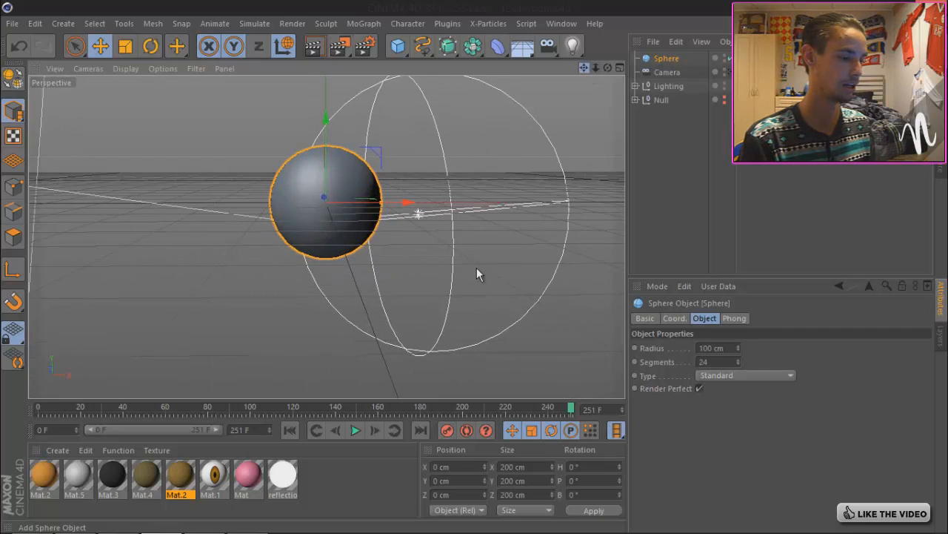
drag(476, 269, 486, 274)
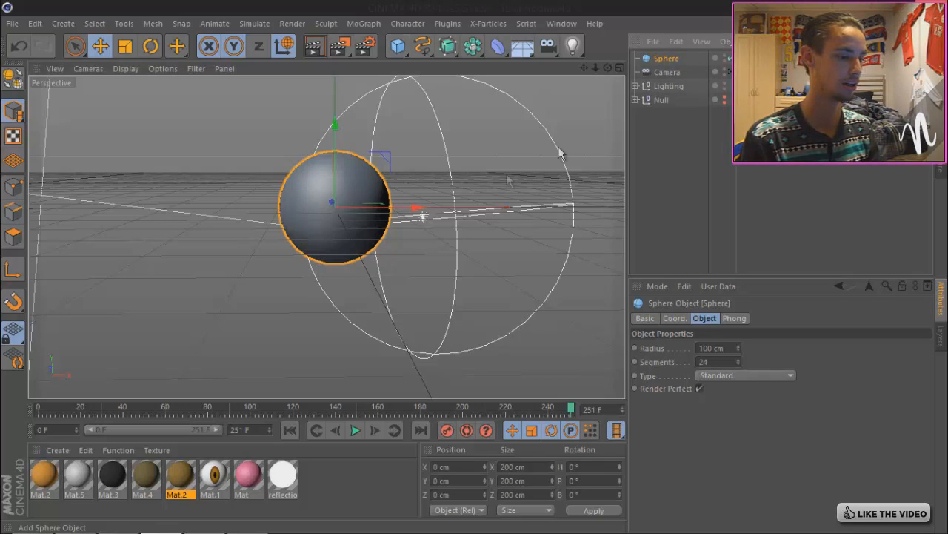
- Duplicate the sphere along the X axis, placing the copy at about 76.8 cm and the original at about -64.2 cm
ctrl+drag(421, 212, 378, 209)
click(666, 72)
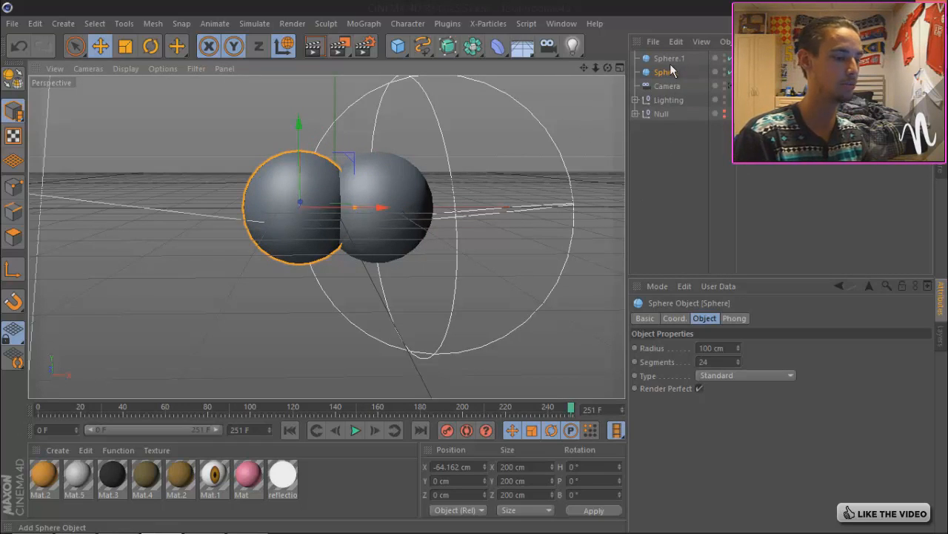
click(671, 166)
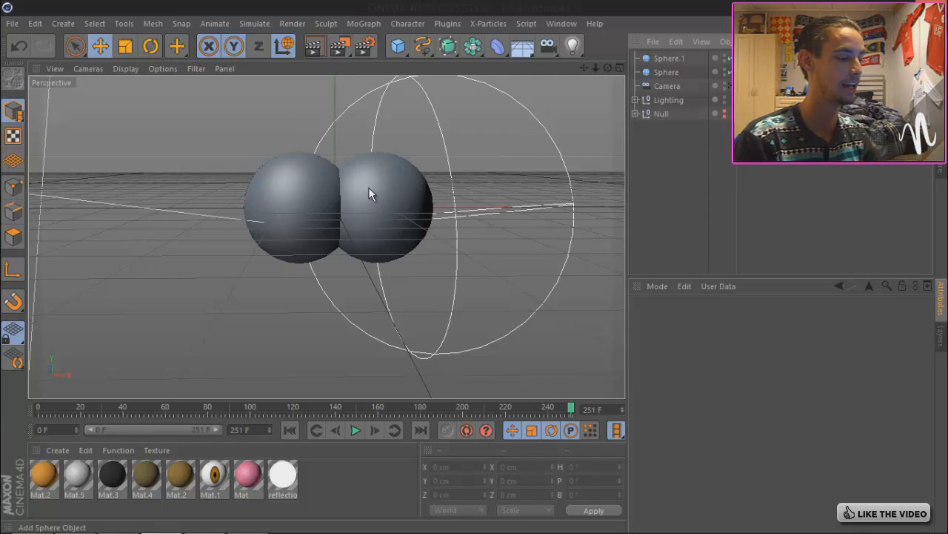
- Add a Metaball object and nest both spheres under it to blend them into one head shape
drag(471, 47, 515, 113)
click(671, 72)
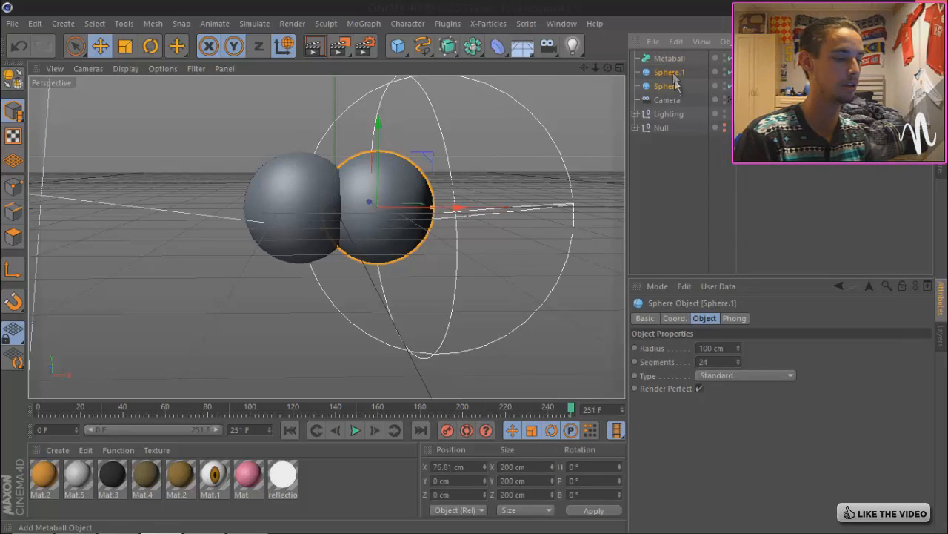
shift+click(670, 85)
drag(671, 86, 668, 62)
click(669, 61)
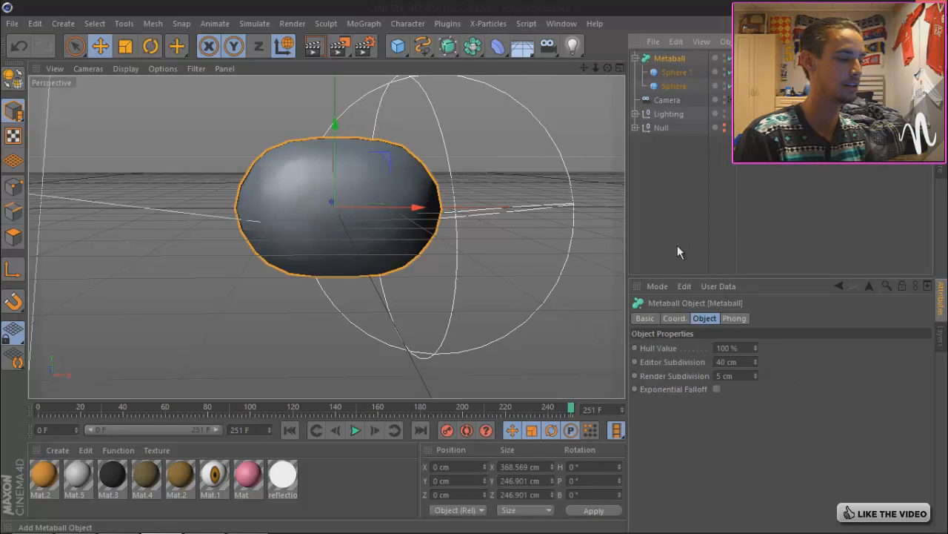
- Set the Metaball's editor subdivision to 18 cm for a smoother viewport preview
click(678, 250)
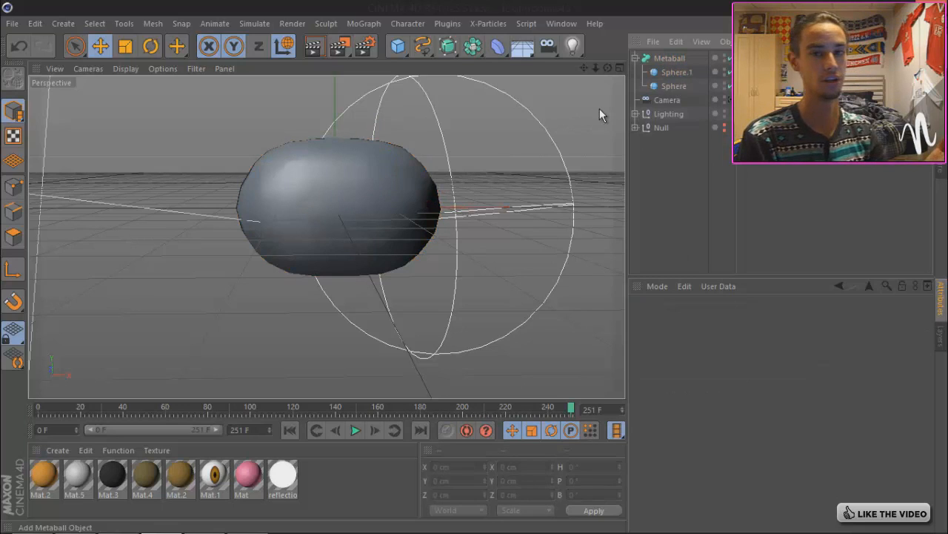
click(683, 59)
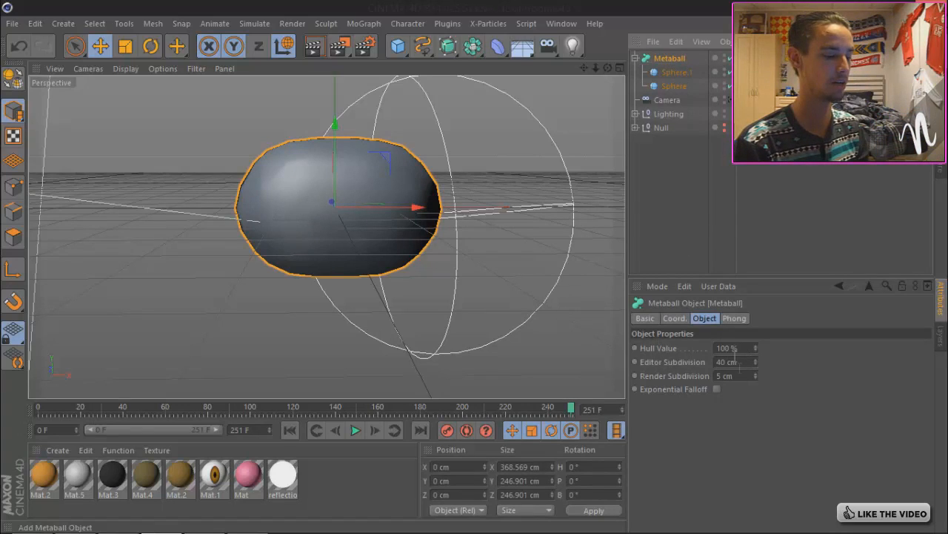
drag(757, 367, 757, 367)
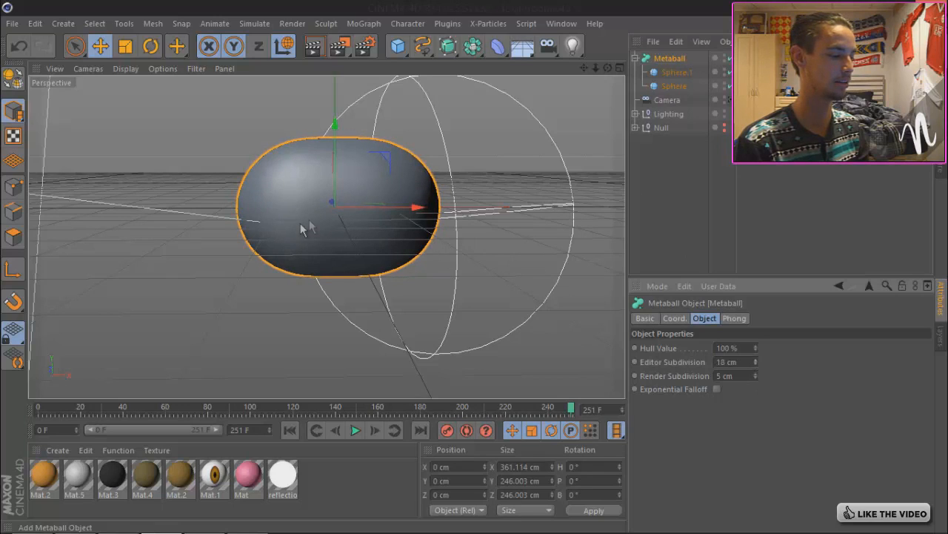
- Move Sphere.1 inward along the X axis to about 48.3 cm to make the head rounder
click(674, 72)
drag(454, 211, 439, 209)
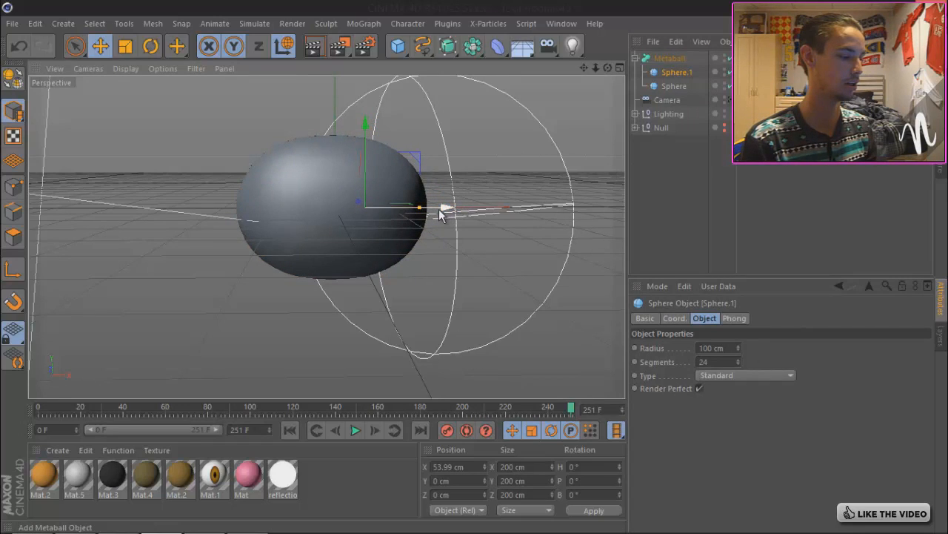
drag(585, 69, 548, 281)
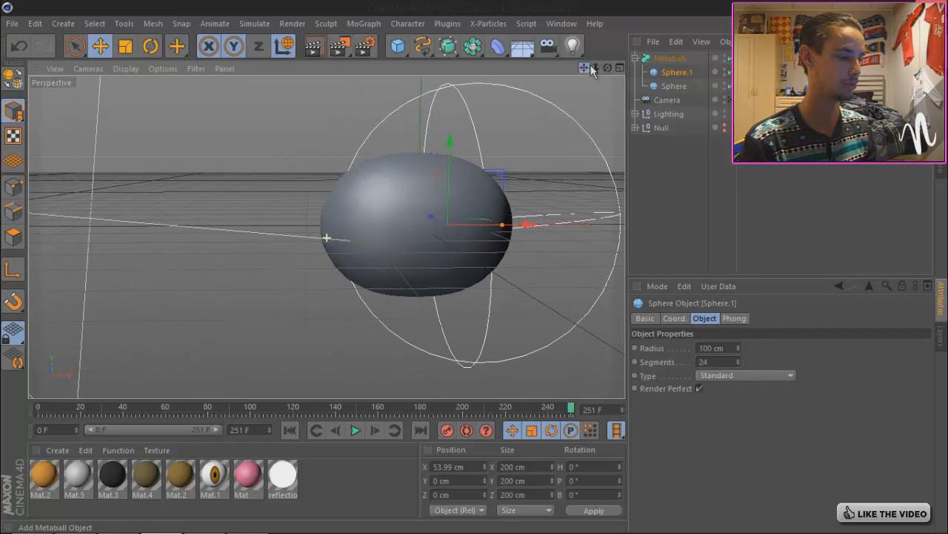
drag(475, 267, 535, 229)
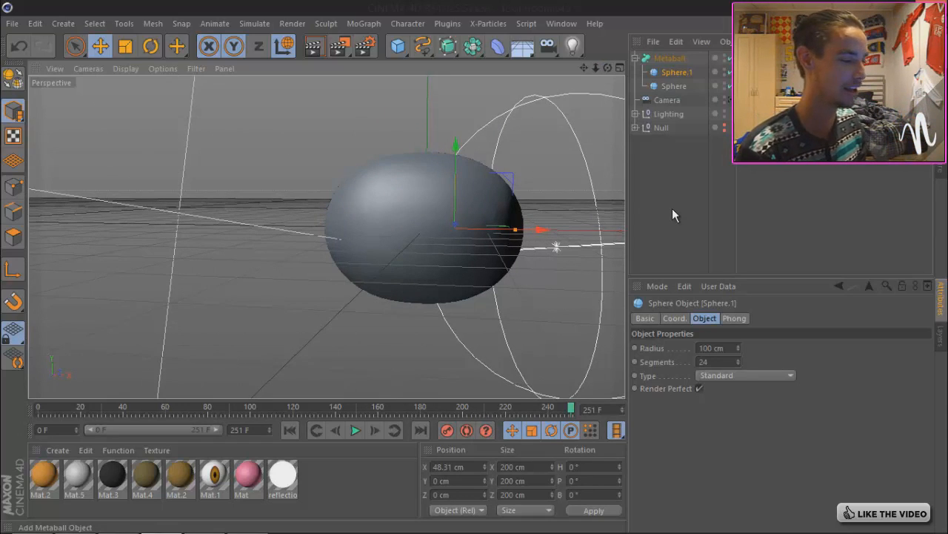
mouse_move(585, 67)
mouse_down()
mouse_move(596, 70)
mouse_move(475, 267)
mouse_move(582, 67)
mouse_move(478, 267)
mouse_move(603, 67)
mouse_up()
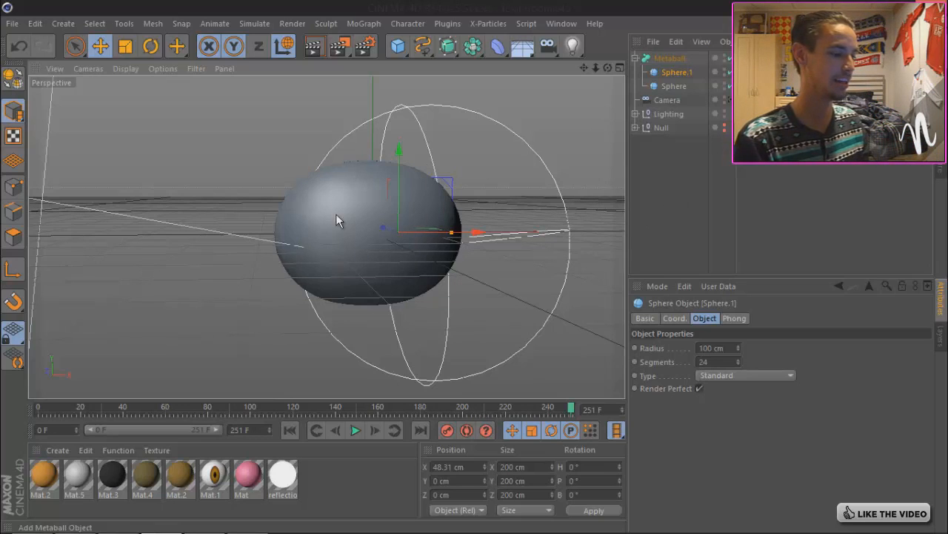
- Switch to Firefox and examine the cat clipart results for the head and body shapes of the reference kitten
click(127, 523)
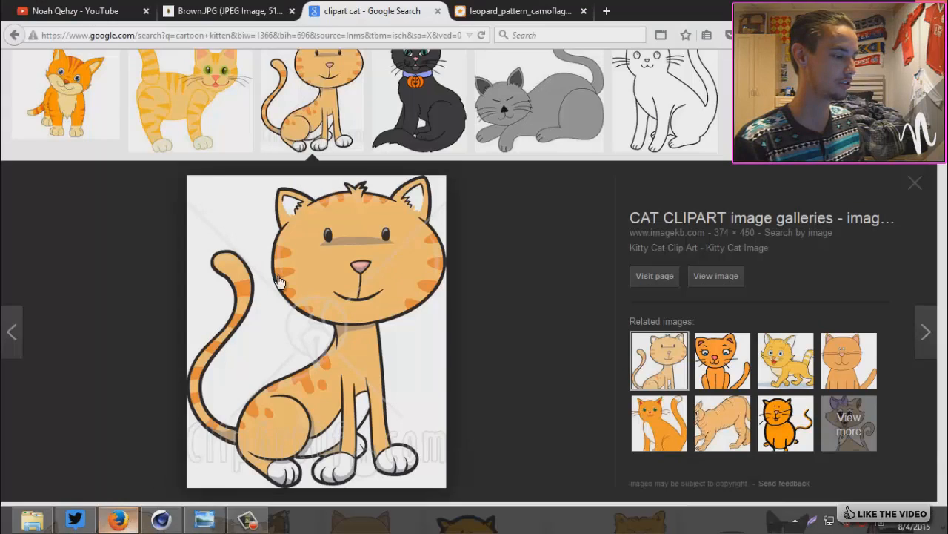
scroll(446, 303, up, 5)
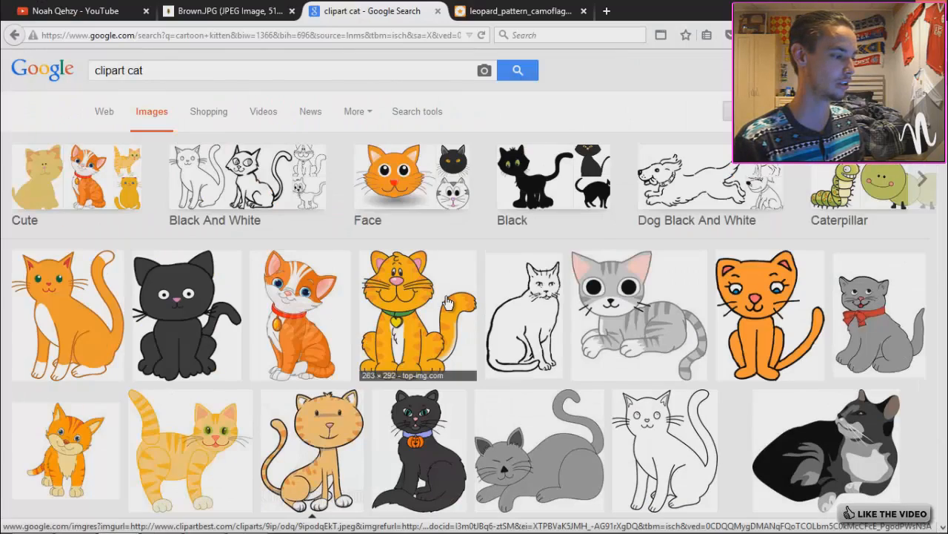
scroll(447, 302, down, 3)
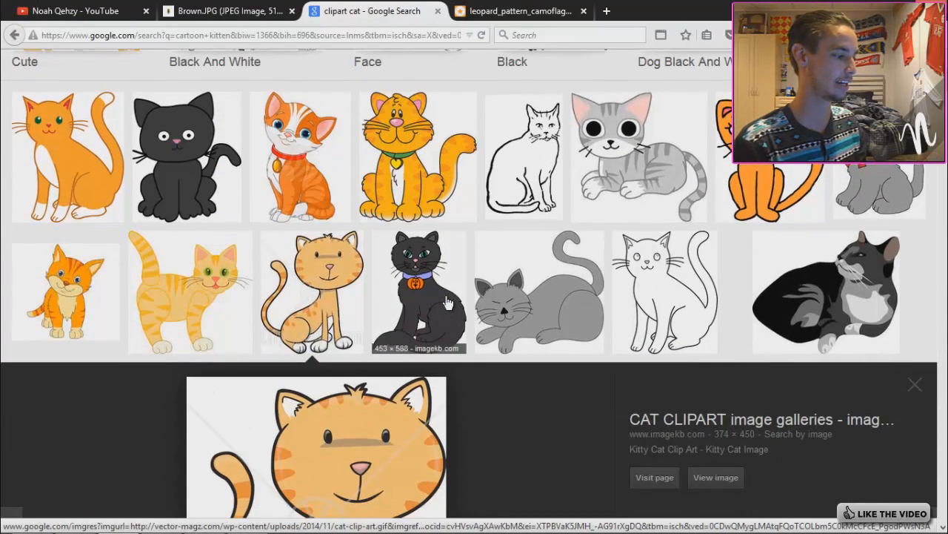
scroll(510, 329, up, 2)
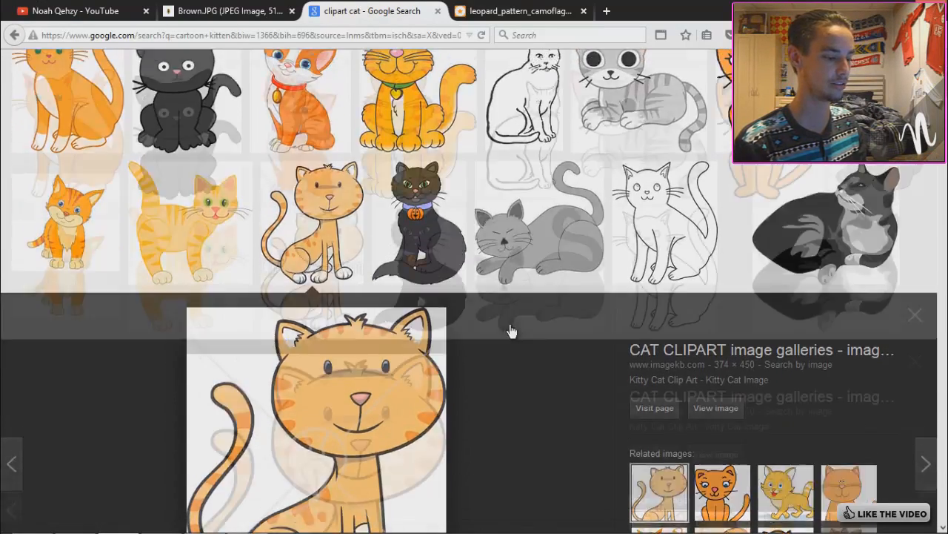
scroll(510, 328, down, 4)
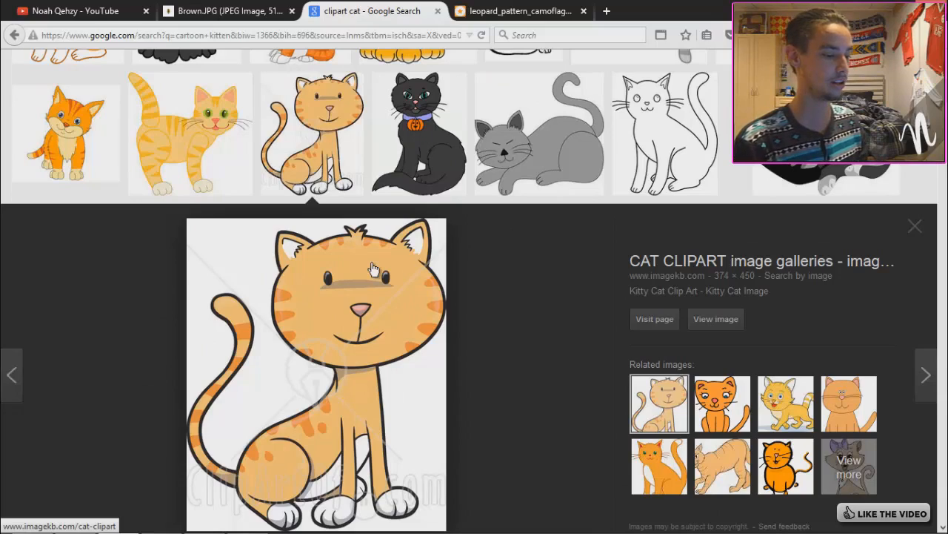
scroll(374, 269, up, 4)
scroll(373, 268, down, 4)
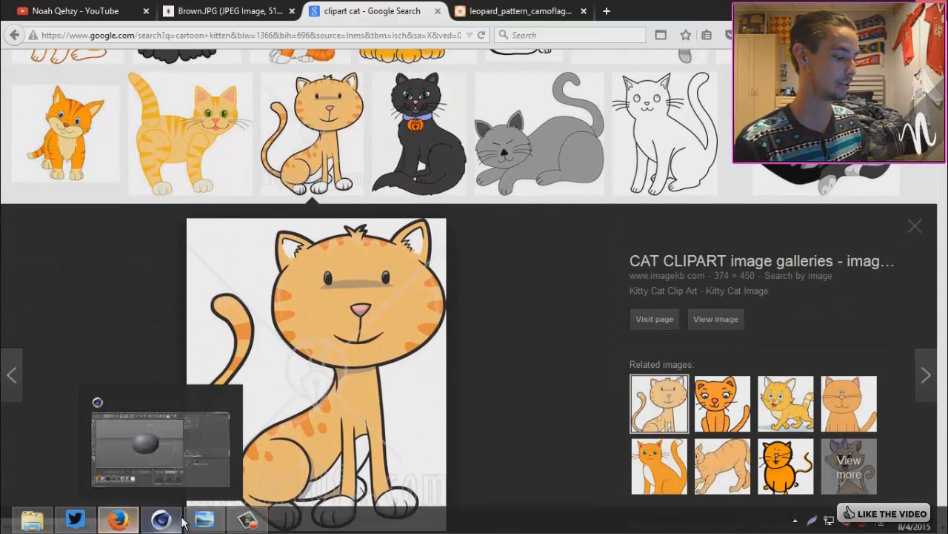
- Switch back to Cinema 4D, nest a copy of Sphere.1 inside the Metaball and set the copy's radius to 50 cm
click(163, 520)
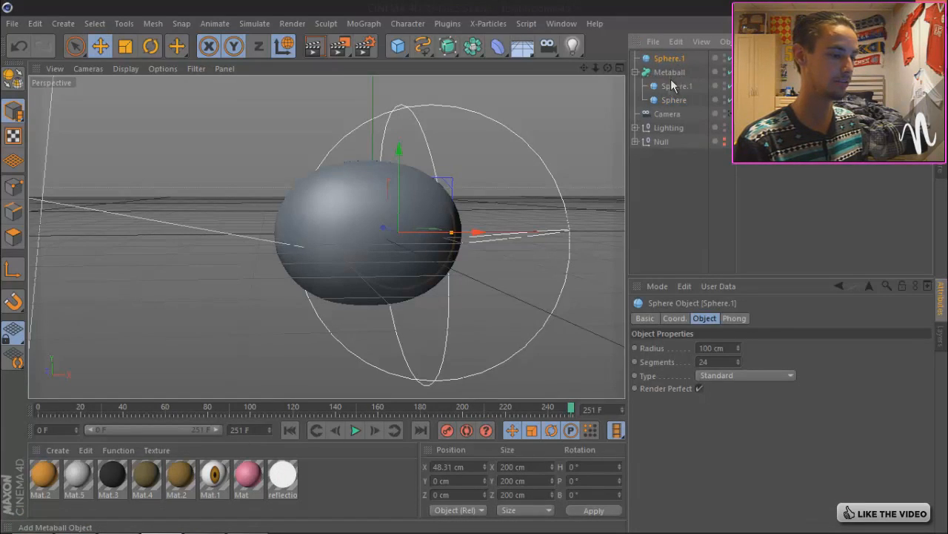
drag(672, 84, 672, 80)
double_click(712, 348)
text(50)
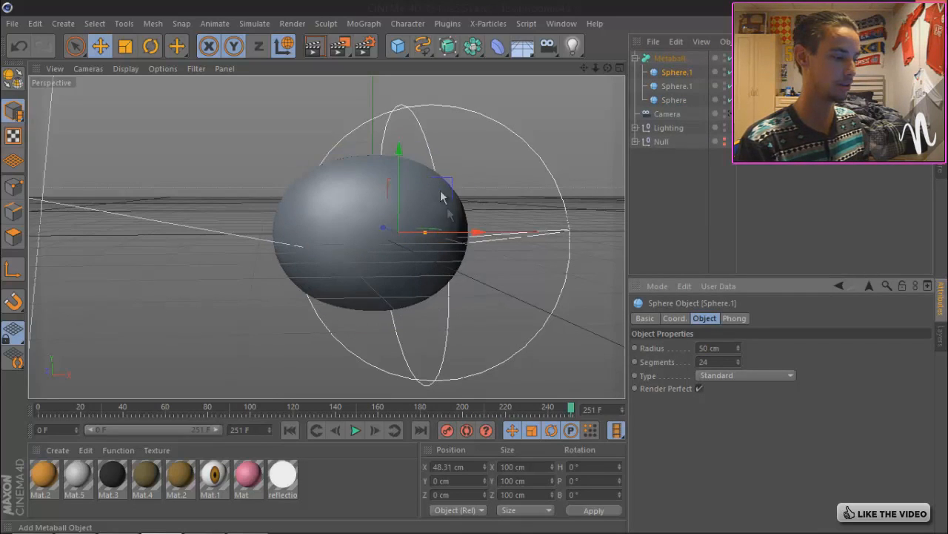
- Move the 50 cm sphere to the underside of the head, at about X -11.8 cm and Y -111.2 cm
drag(476, 235, 430, 212)
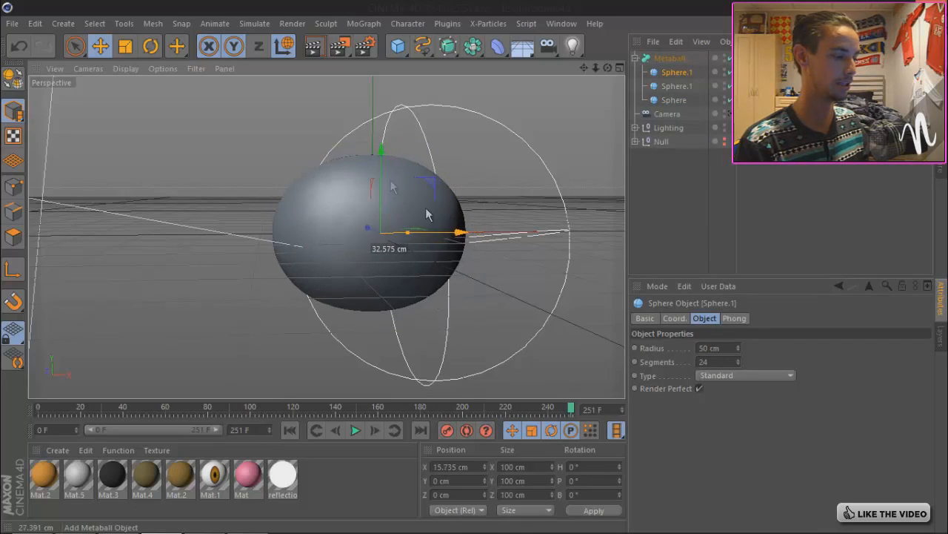
drag(381, 154, 380, 94)
drag(461, 176, 443, 183)
drag(363, 159, 366, 209)
drag(442, 293, 445, 293)
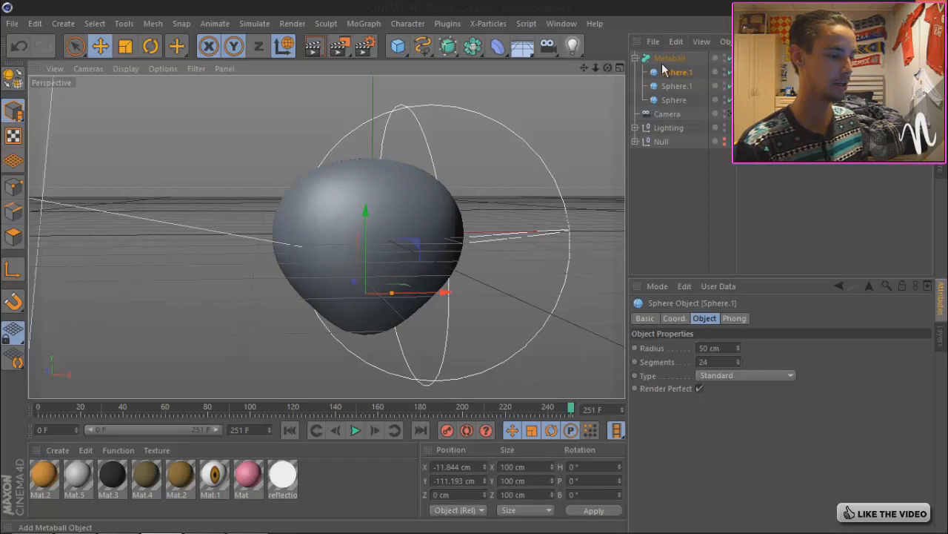
key(Delete)
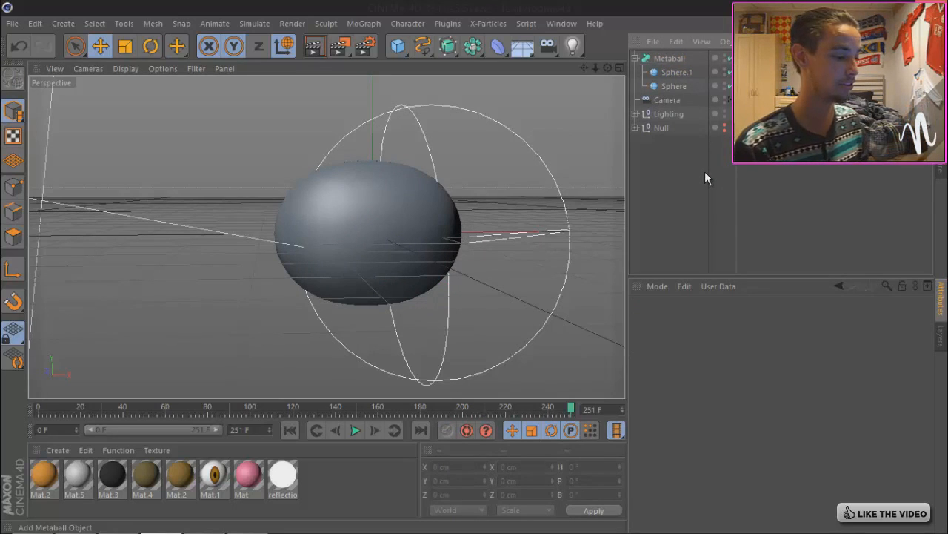
drag(607, 68, 632, 71)
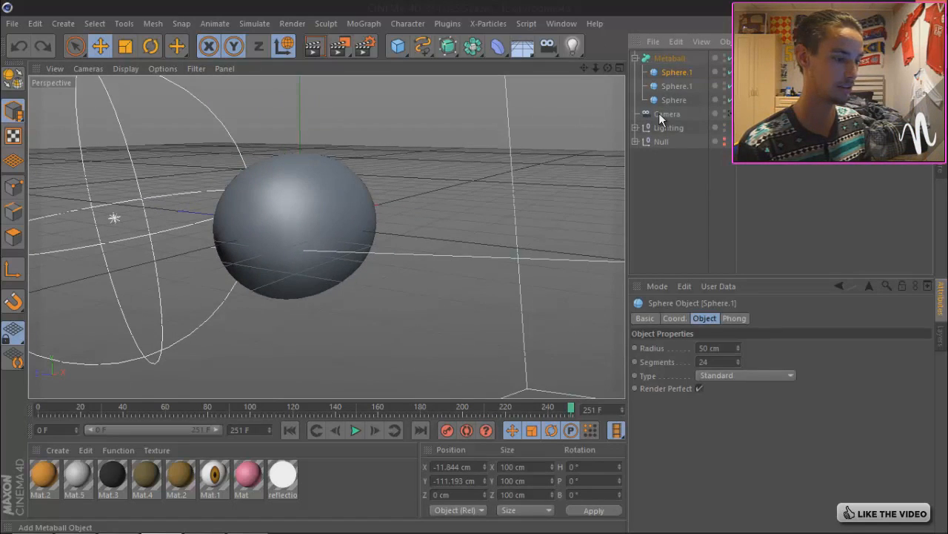
key(ctrl+z)
- Move the 50 cm sphere up and forward to form a snout, at about Y -42.8 cm and Z -162.8 cm
drag(299, 205, 297, 174)
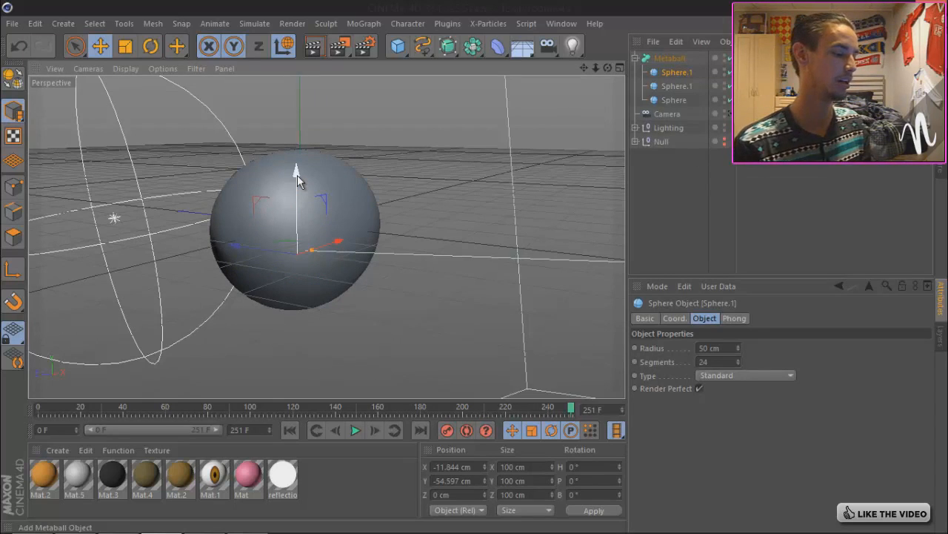
drag(235, 247, 295, 264)
drag(360, 185, 360, 170)
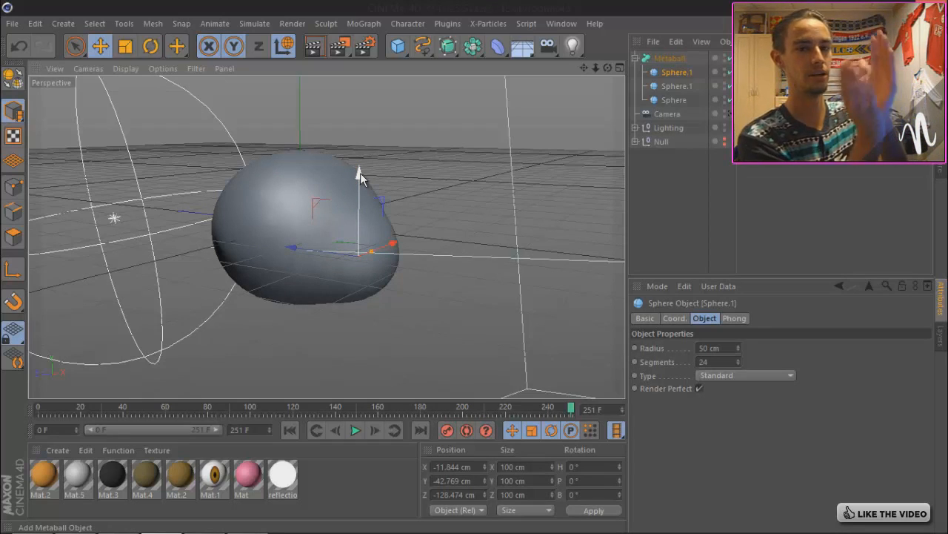
drag(289, 256, 315, 259)
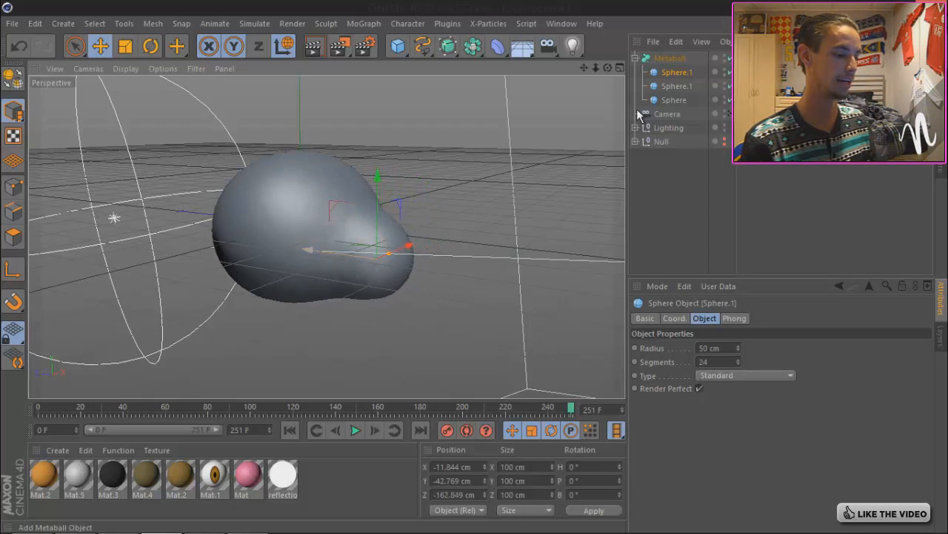
- Take the 50 cm sphere out of the Metaball and delete it
mouse_move(471, 267)
mouse_down()
mouse_move(487, 267)
mouse_move(474, 266)
mouse_up()
drag(683, 74, 671, 57)
drag(606, 68, 327, 233)
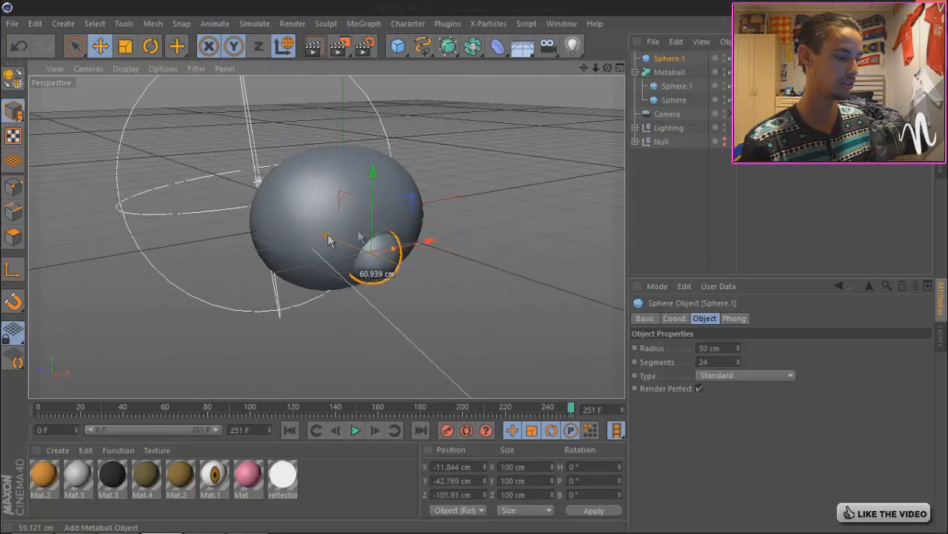
click(669, 218)
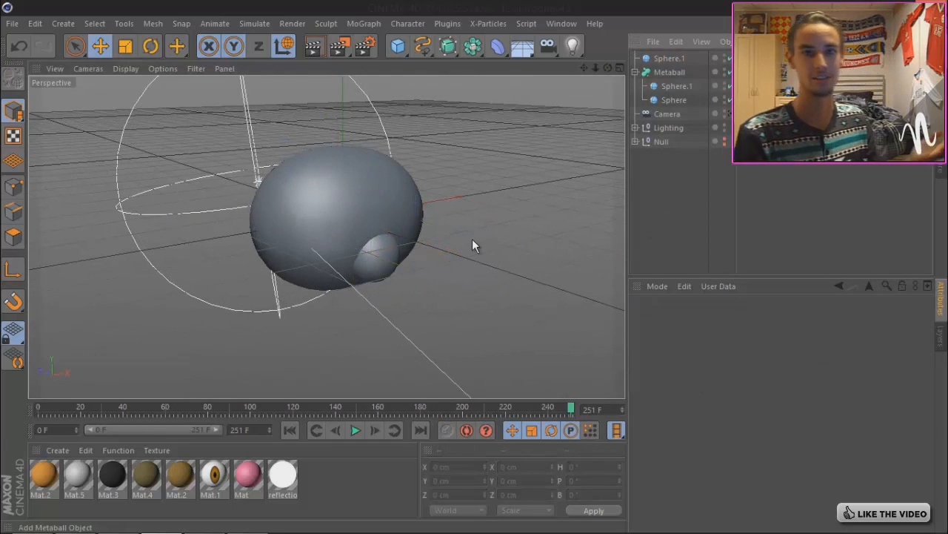
click(669, 61)
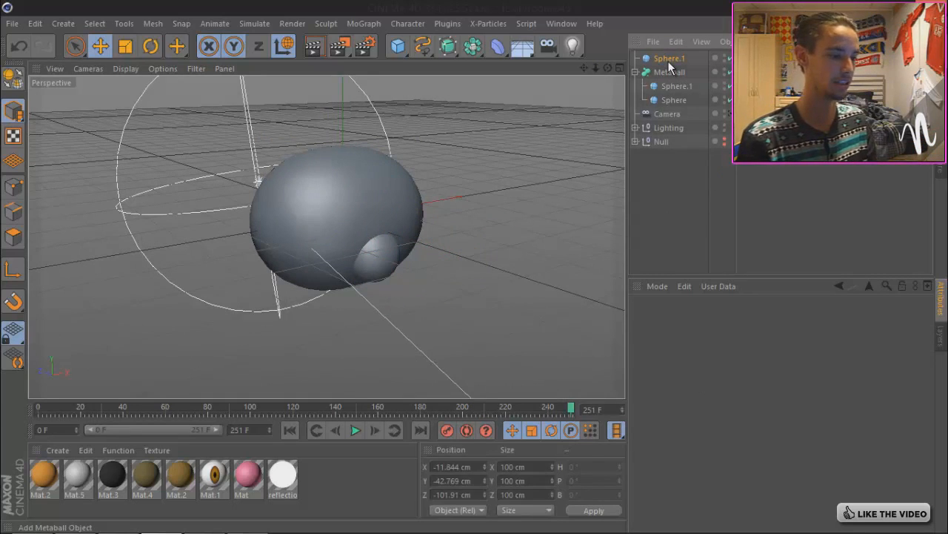
key(Delete)
- Duplicate the head Metaball and move the copy forward to about Z -100.4 cm
mouse_move(605, 65)
mouse_down()
mouse_move(462, 266)
mouse_move(600, 66)
mouse_up()
drag(478, 268, 594, 65)
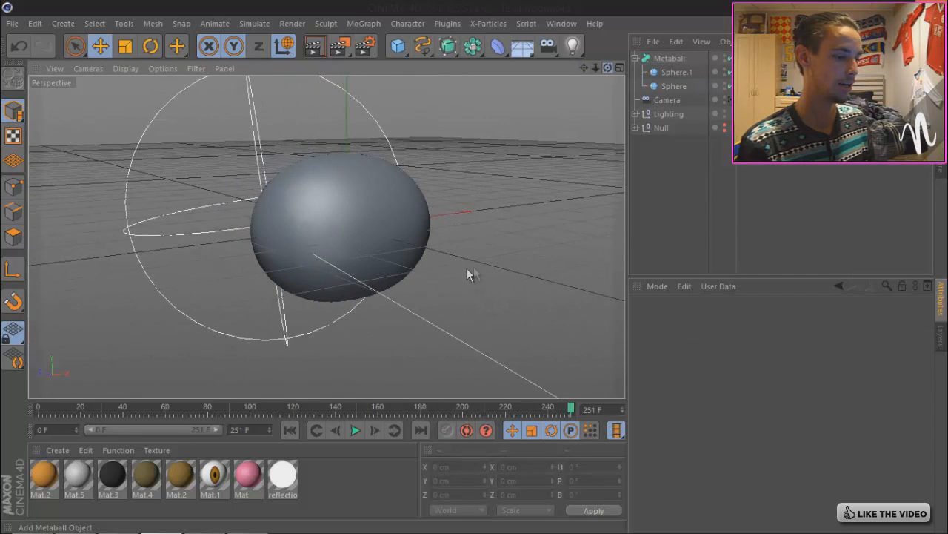
drag(467, 269, 606, 67)
click(671, 59)
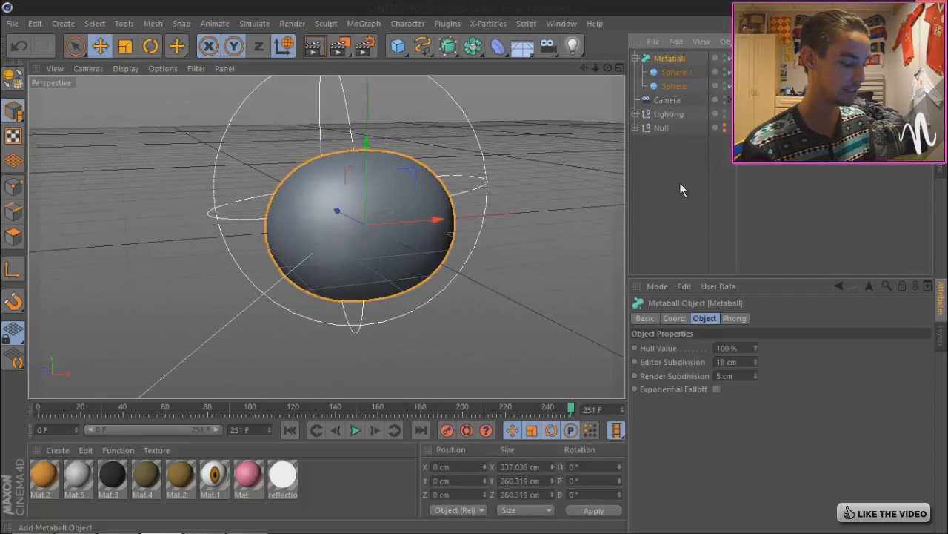
key(ctrl+c)
key(ctrl+v)
drag(338, 210, 547, 136)
- Set the radius of both spheres inside the copied Metaball to 25 cm
click(676, 72)
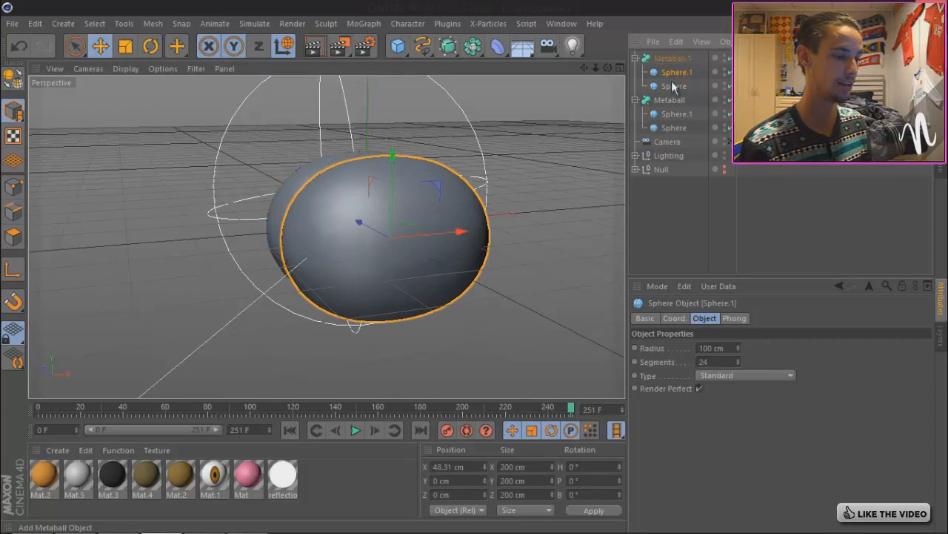
shift+click(674, 86)
double_click(730, 348)
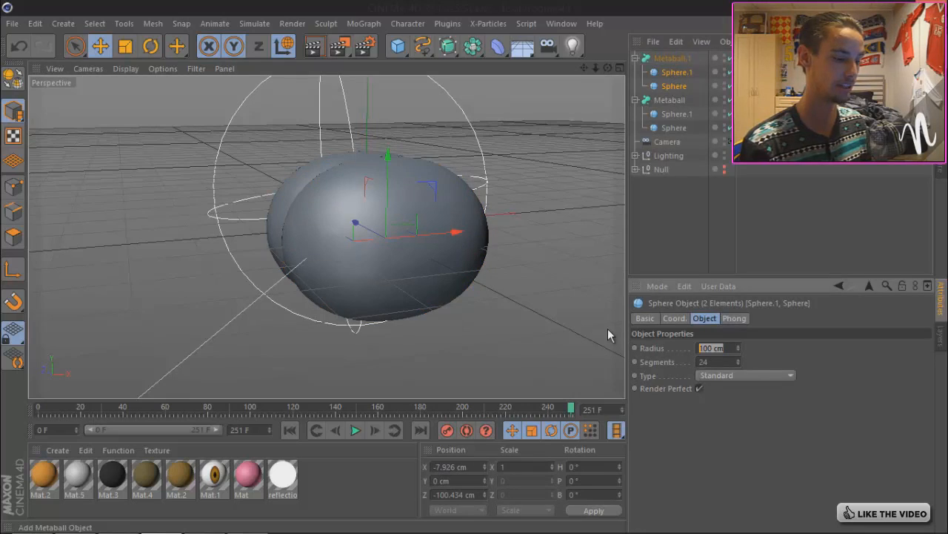
text(25)
key(Return)
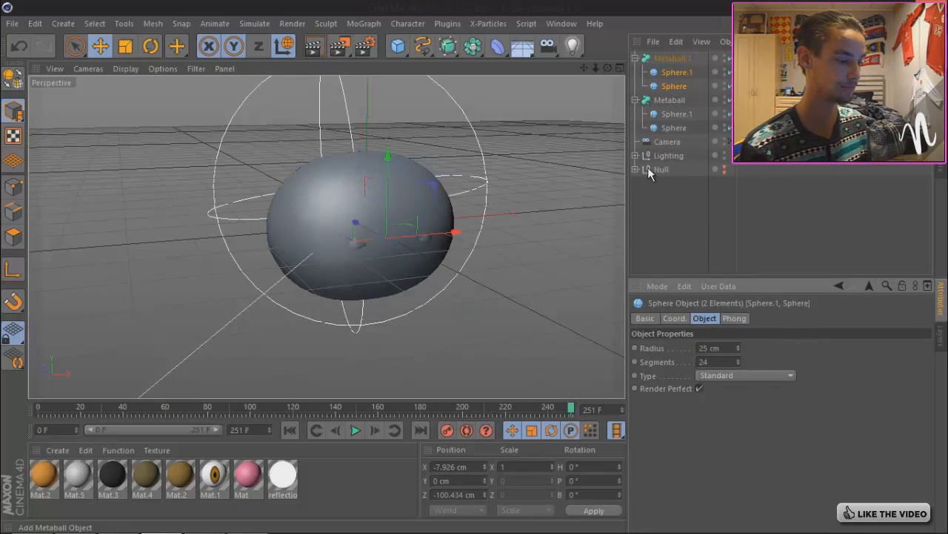
- Move both 25 cm spheres forward to about Z -135.3 cm and slide Sphere.1 along X until it blends with the other one
drag(352, 228, 385, 254)
click(676, 72)
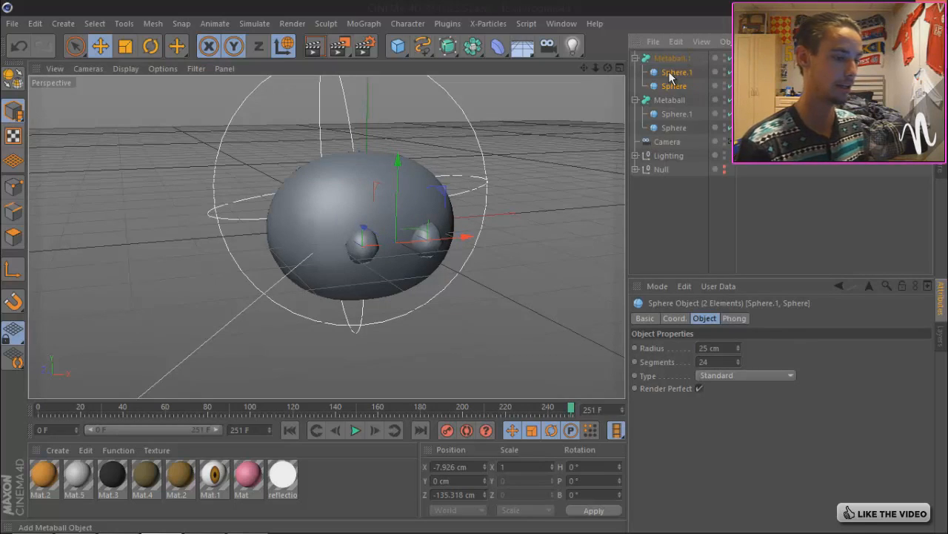
drag(494, 234, 461, 244)
- Set the Editor Subdivision of Metaball.1 to 7 cm and move it back into the head to about Z -77.8 cm
click(672, 57)
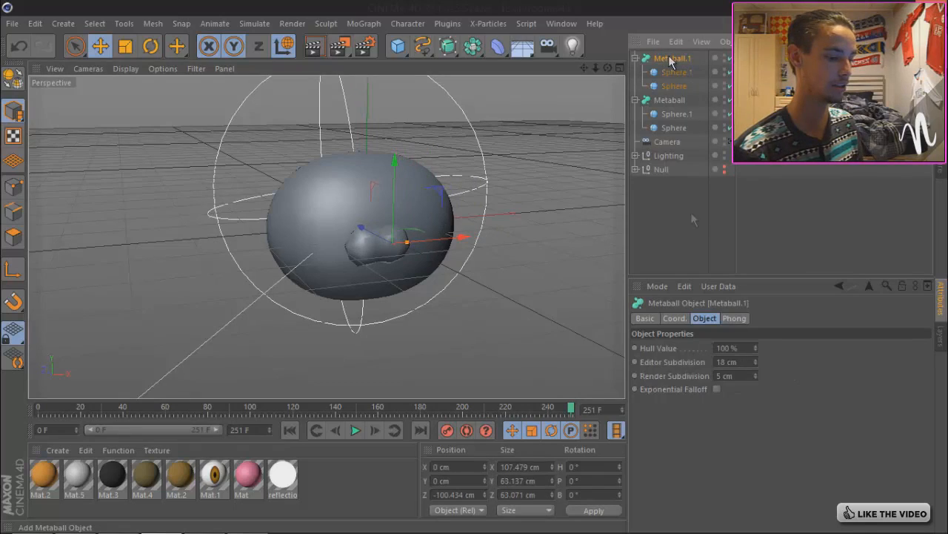
drag(754, 360, 755, 362)
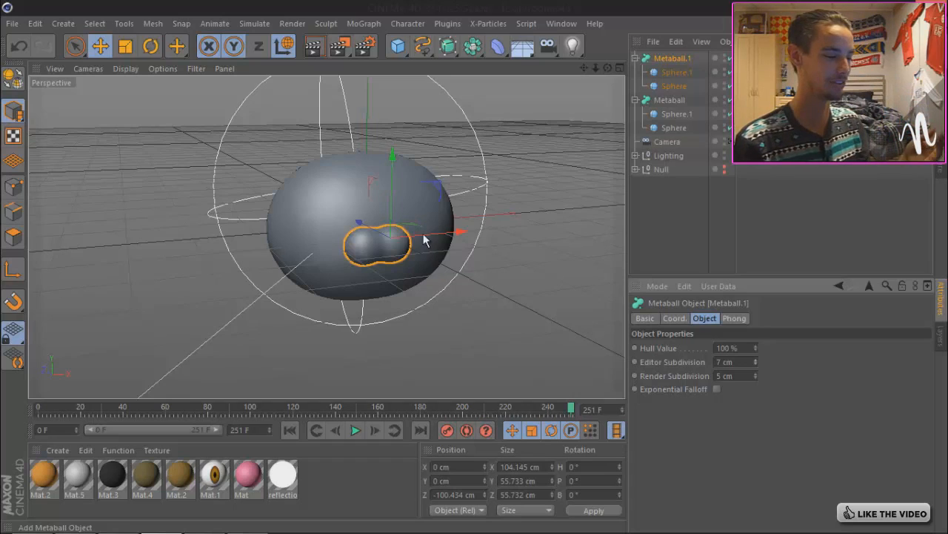
drag(607, 68, 312, 218)
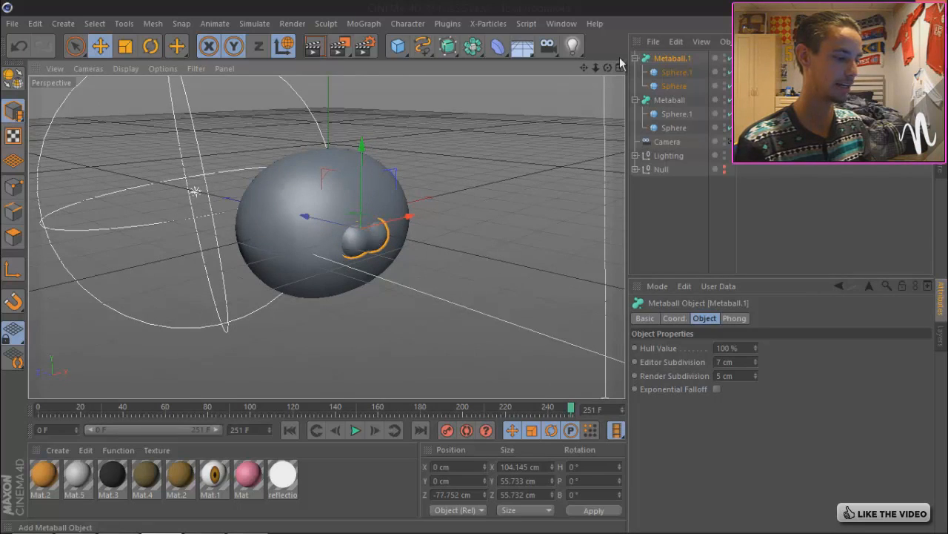
- In the front view, center the two spheres of Metaball.1 on the head, at about X 0.3 cm
click(619, 67)
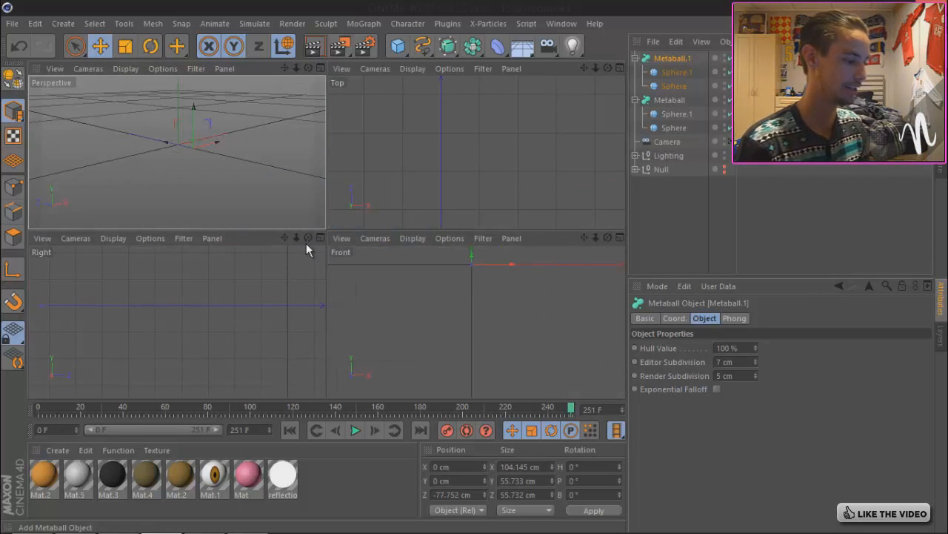
click(584, 250)
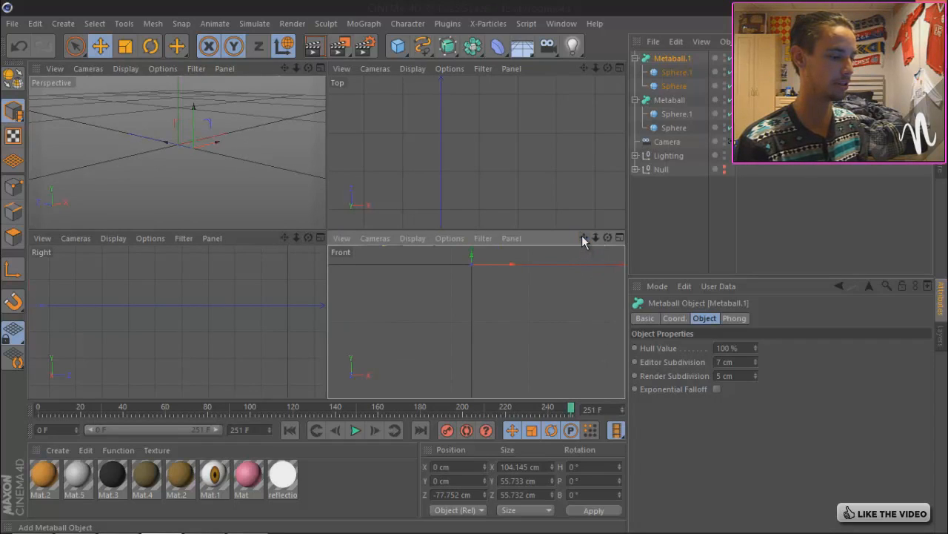
drag(582, 236, 580, 274)
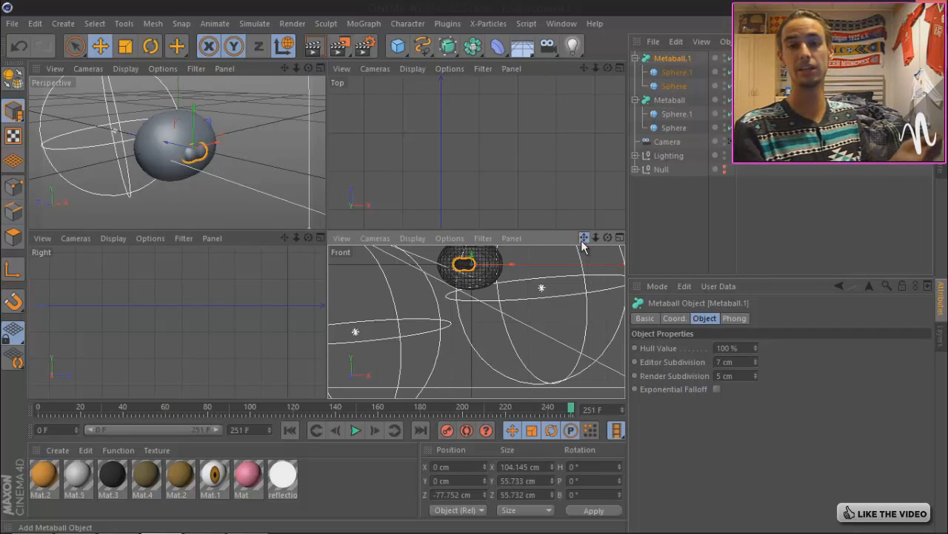
drag(584, 239, 478, 274)
drag(584, 238, 476, 273)
drag(495, 333, 508, 334)
key(ctrl+z)
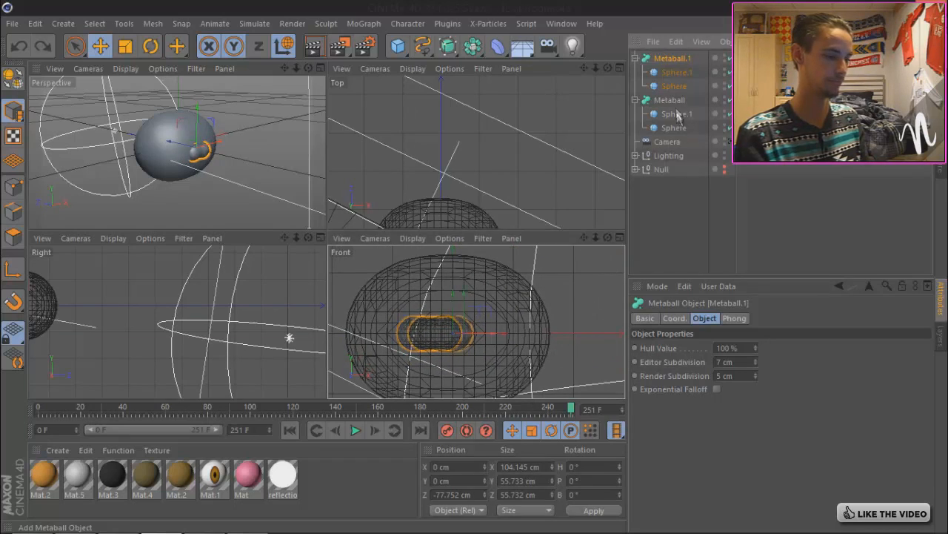
click(668, 72)
shift+click(667, 86)
drag(469, 337, 495, 338)
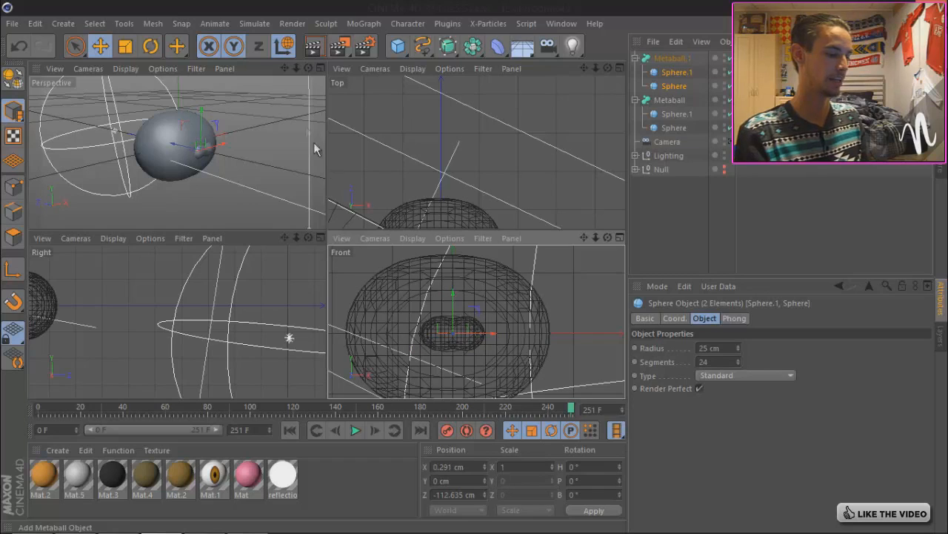
- In the perspective view, move the two 25 cm snout spheres forward to about Z -117.6 cm
click(320, 69)
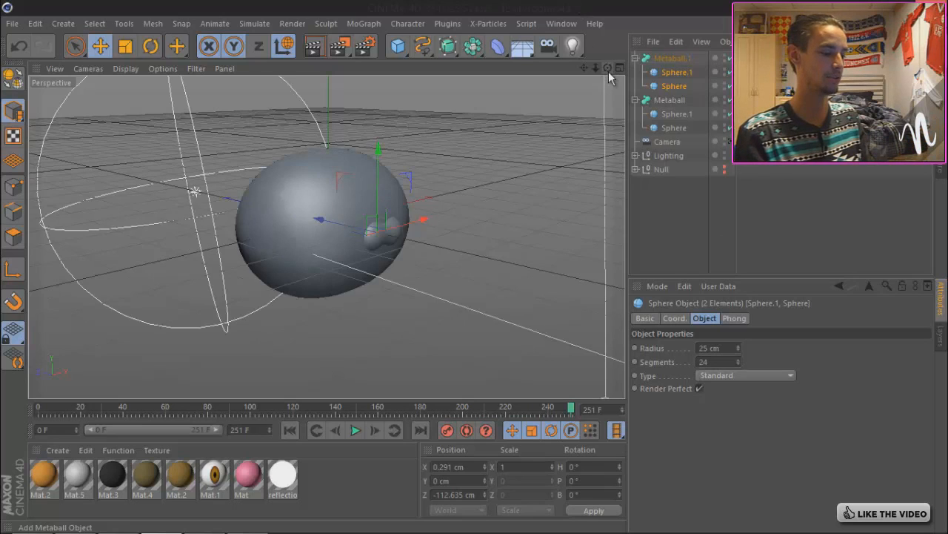
drag(608, 67, 384, 238)
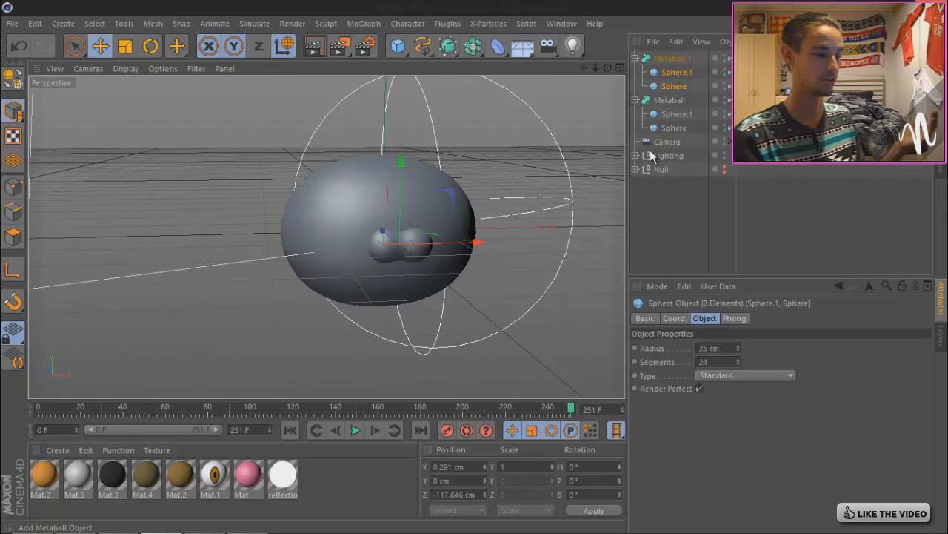
drag(603, 66, 477, 267)
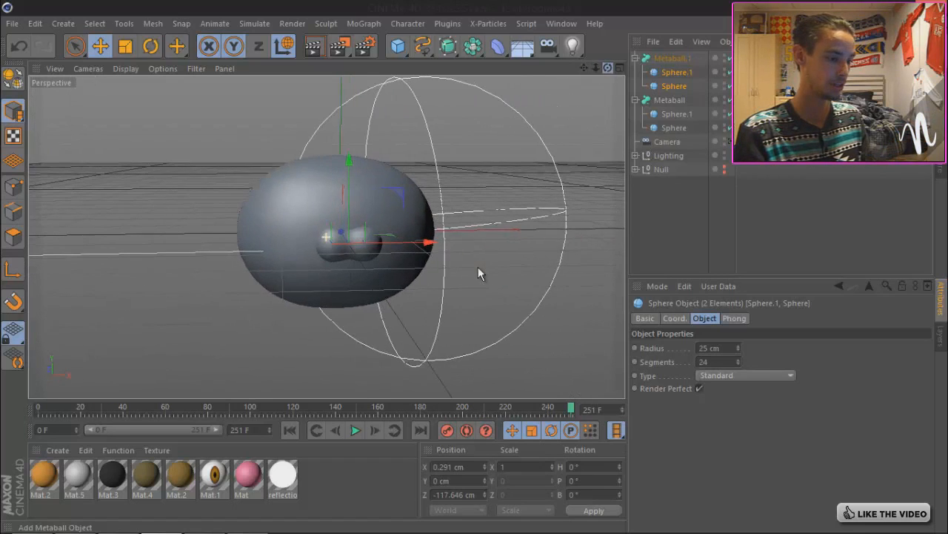
drag(594, 66, 475, 266)
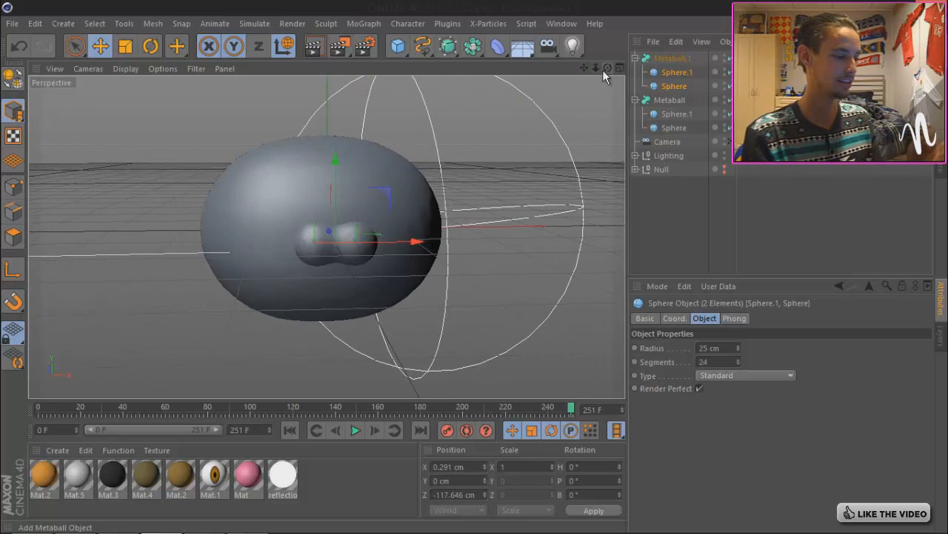
- Set the radius of both spheres in the head Metaball to 90 cm and clear the selection
click(676, 114)
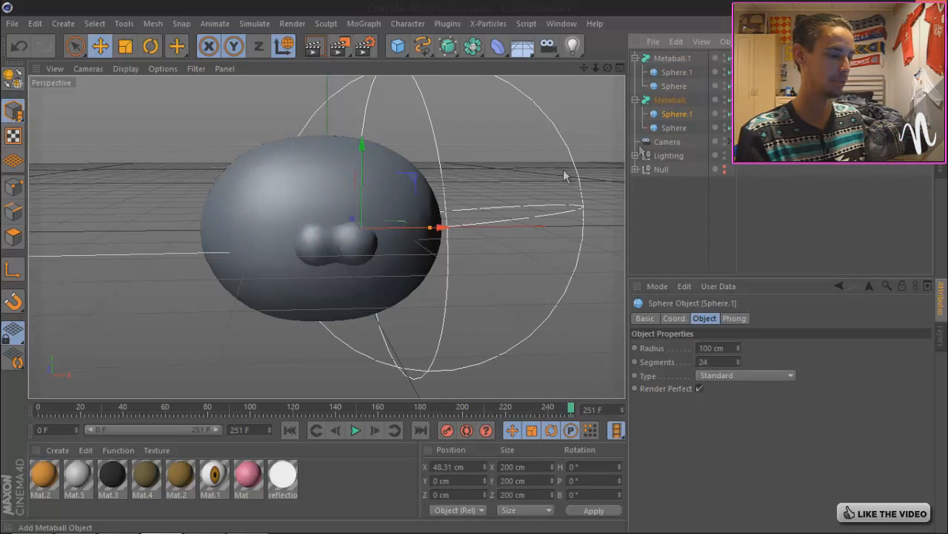
click(676, 100)
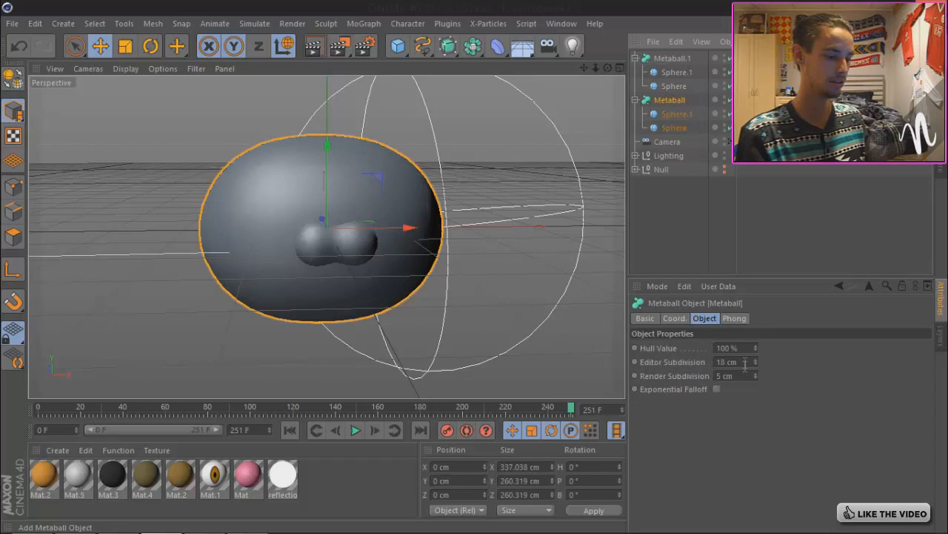
click(684, 114)
shift+click(684, 126)
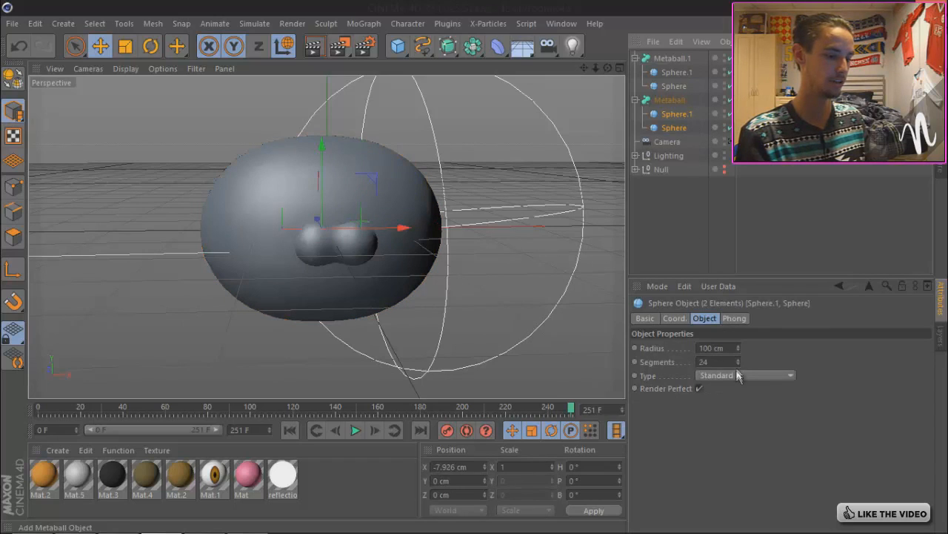
double_click(713, 348)
text(90)
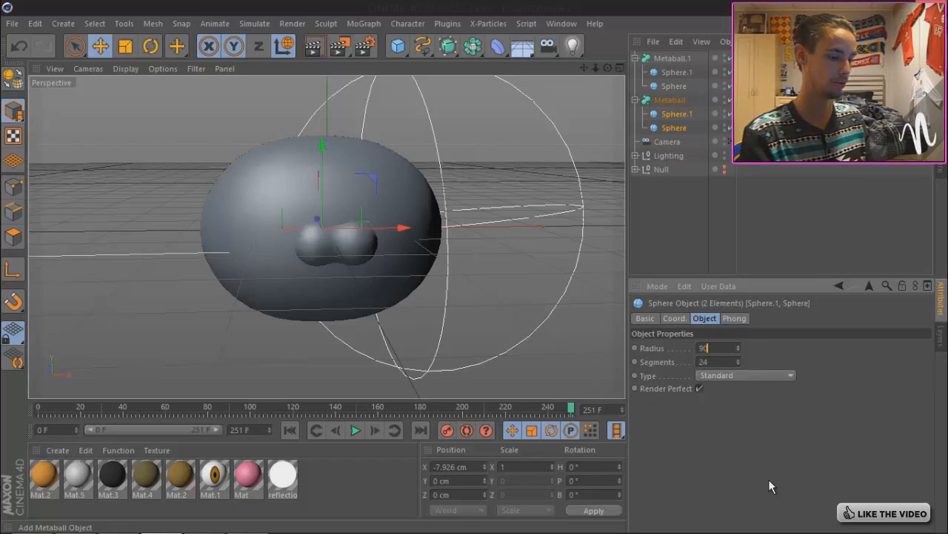
key(Return)
click(694, 210)
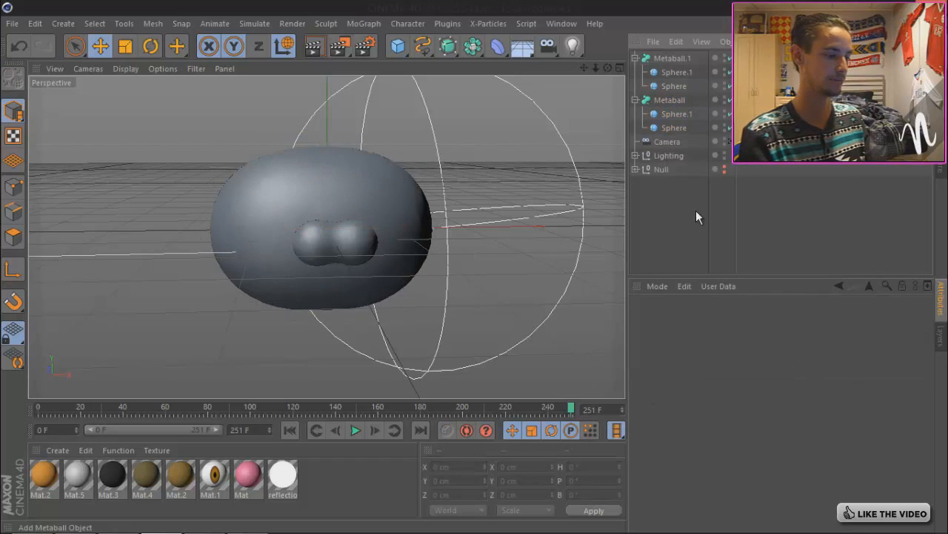
drag(607, 67, 478, 267)
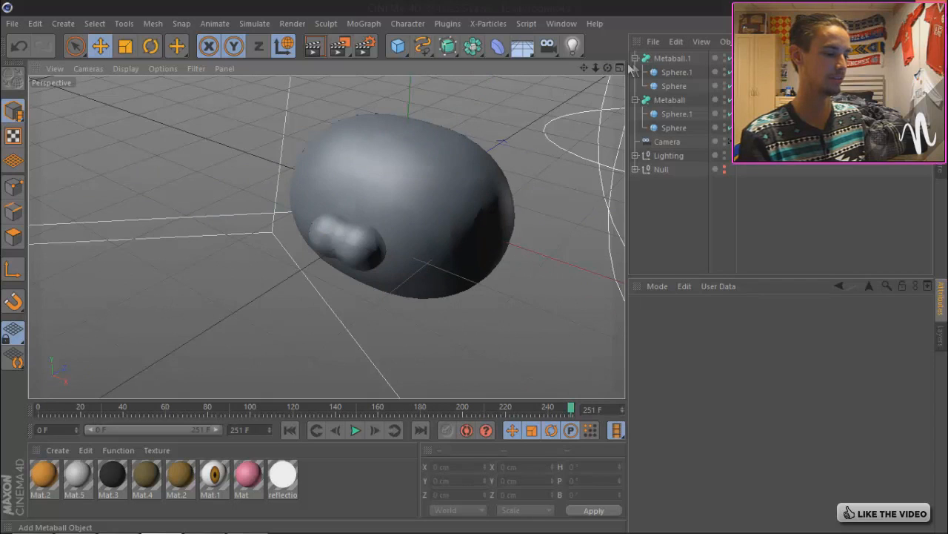
drag(605, 66, 475, 267)
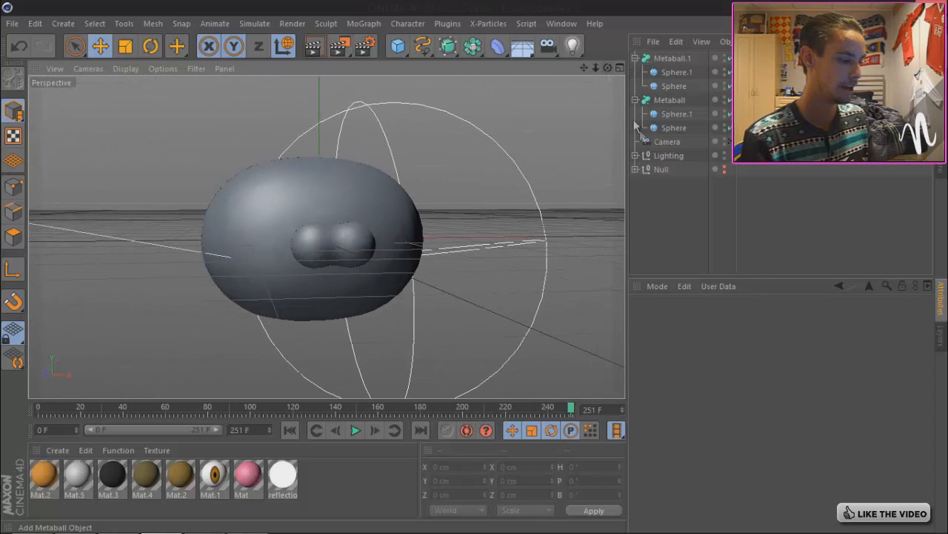
mouse_move(487, 262)
mouse_down()
mouse_move(509, 251)
mouse_move(475, 267)
mouse_up()
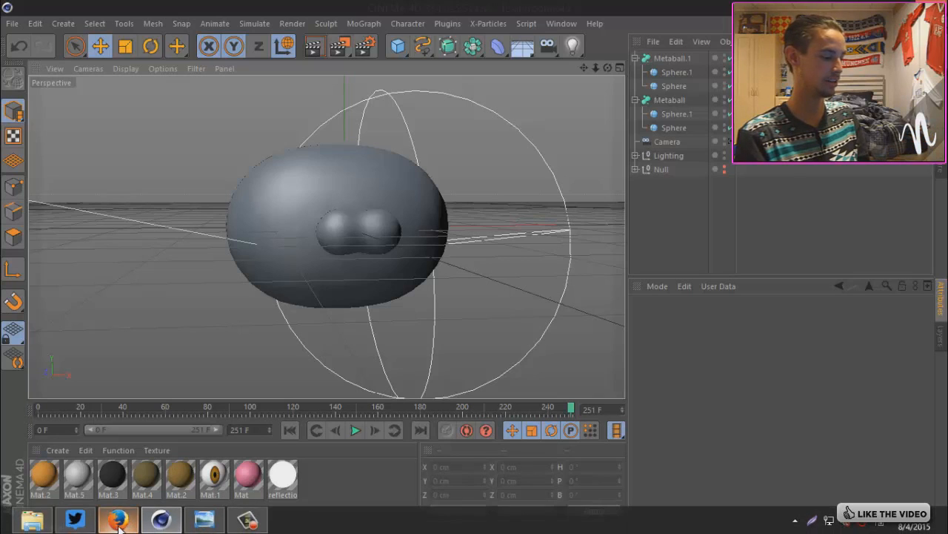
- Switch to Firefox and look at the Brown.JPG eye texture and its brown eye texture image results
click(118, 521)
click(204, 13)
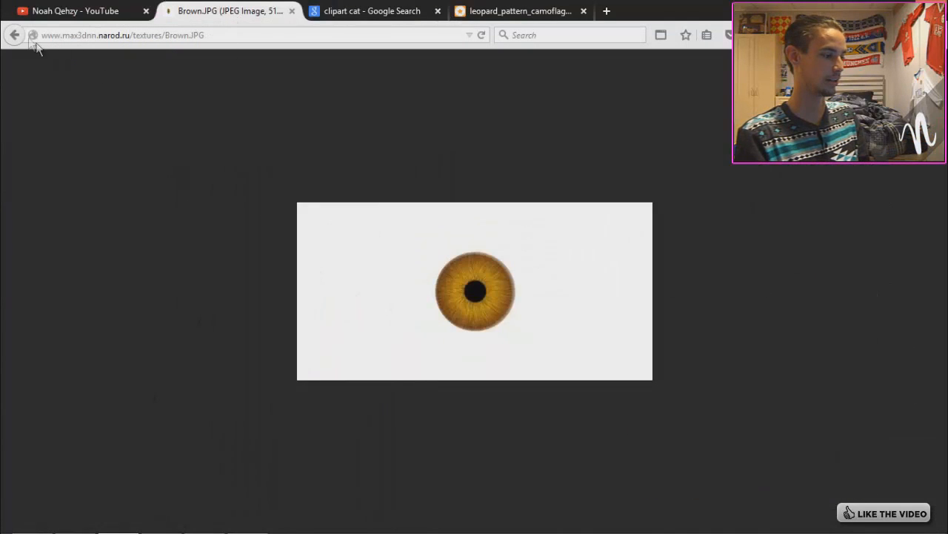
click(15, 36)
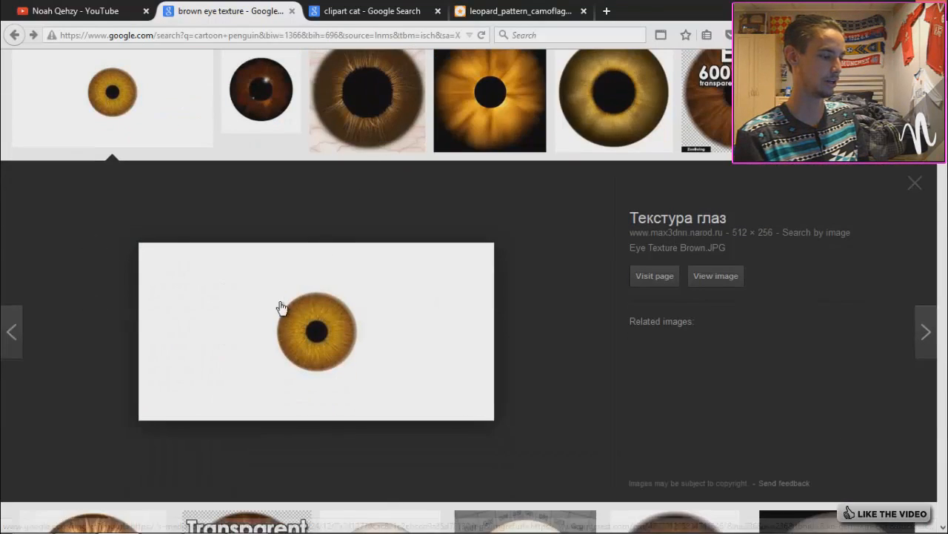
scroll(187, 222, up, 4)
click(129, 405)
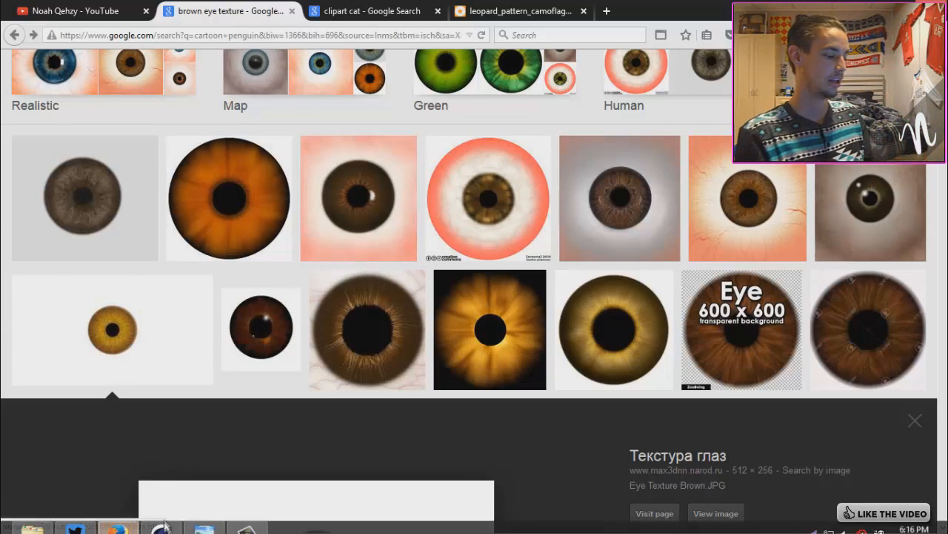
- Switch back to Cinema 4D, check the eye material Mat.1 and open the brown textured Mat.2 material for editing
click(163, 519)
double_click(221, 478)
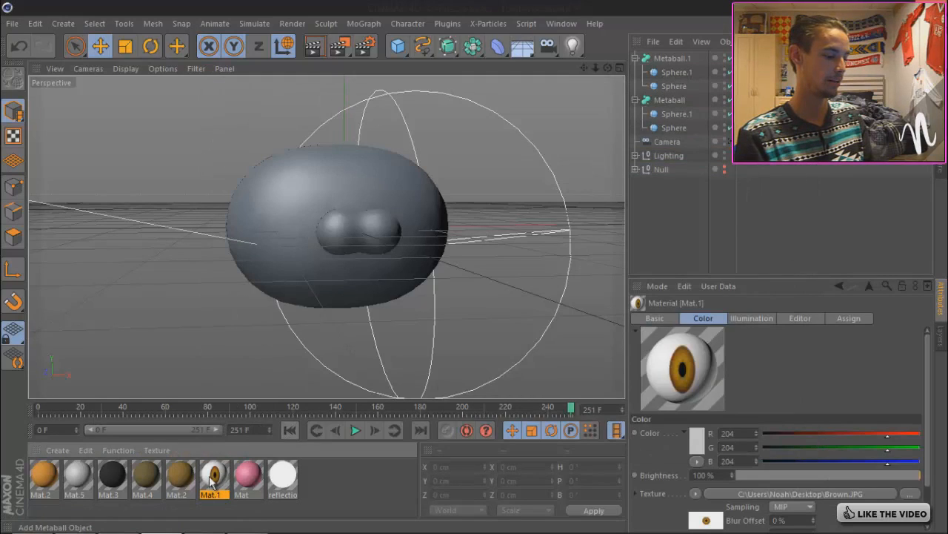
mouse_move(213, 480)
mouse_down()
mouse_move(649, 176)
mouse_move(679, 133)
mouse_move(362, 356)
mouse_move(217, 498)
mouse_up()
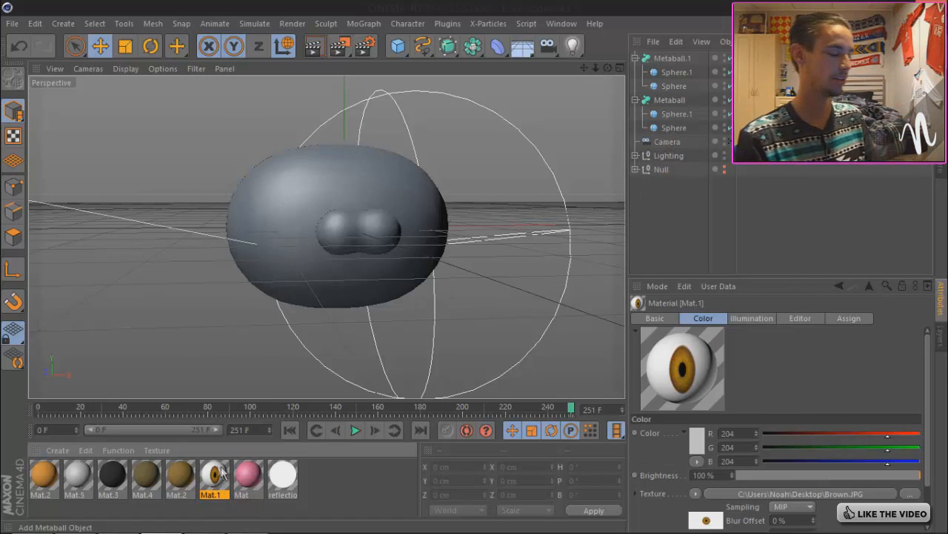
double_click(181, 478)
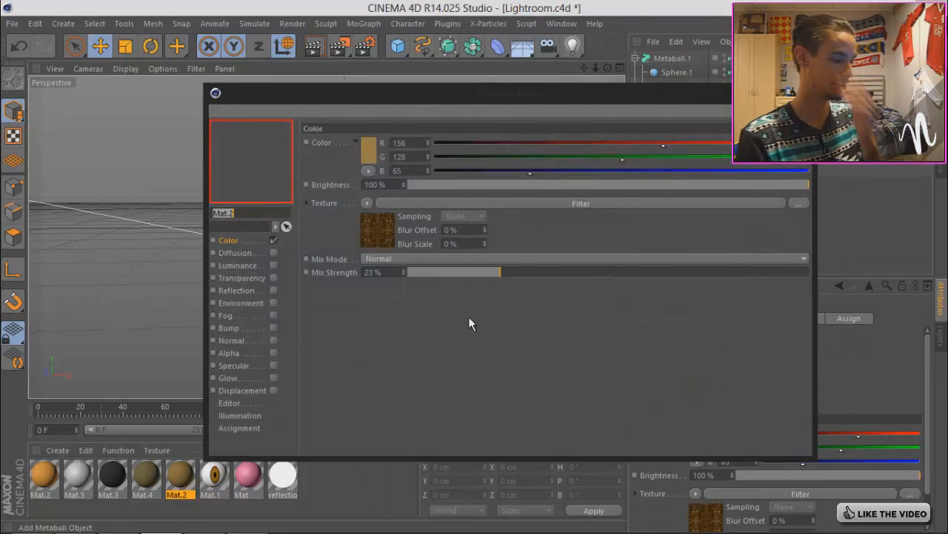
- Review the texture filter in Mat.2 and apply the material to the head Metaball with Seamless enabled
click(377, 236)
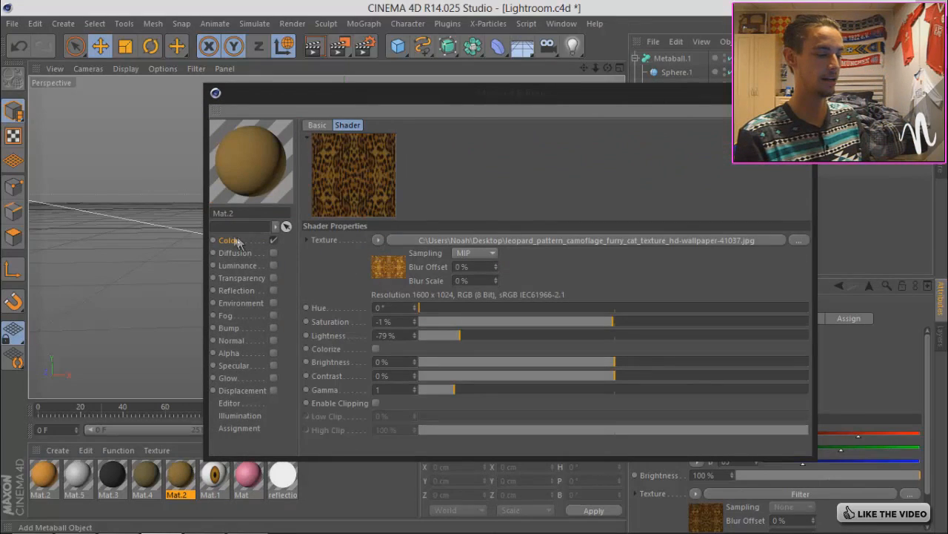
click(228, 242)
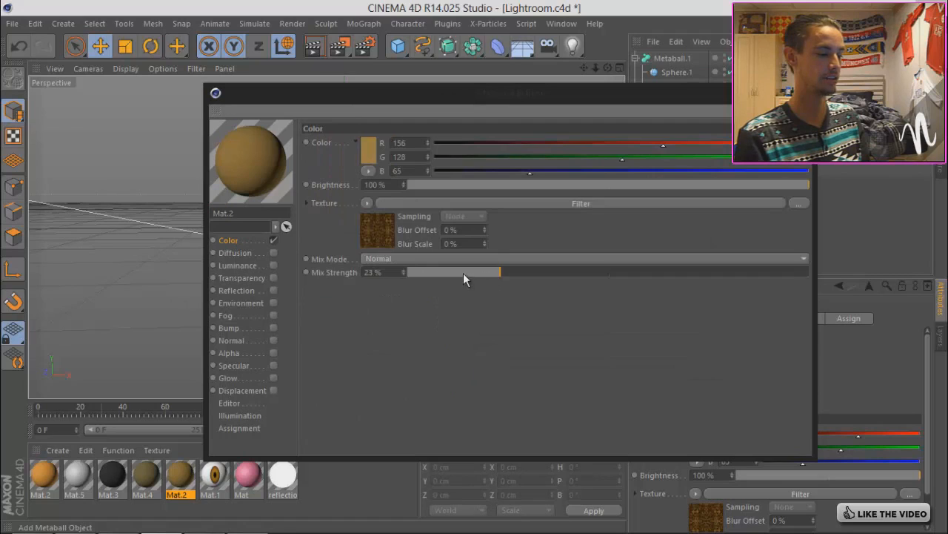
click(802, 90)
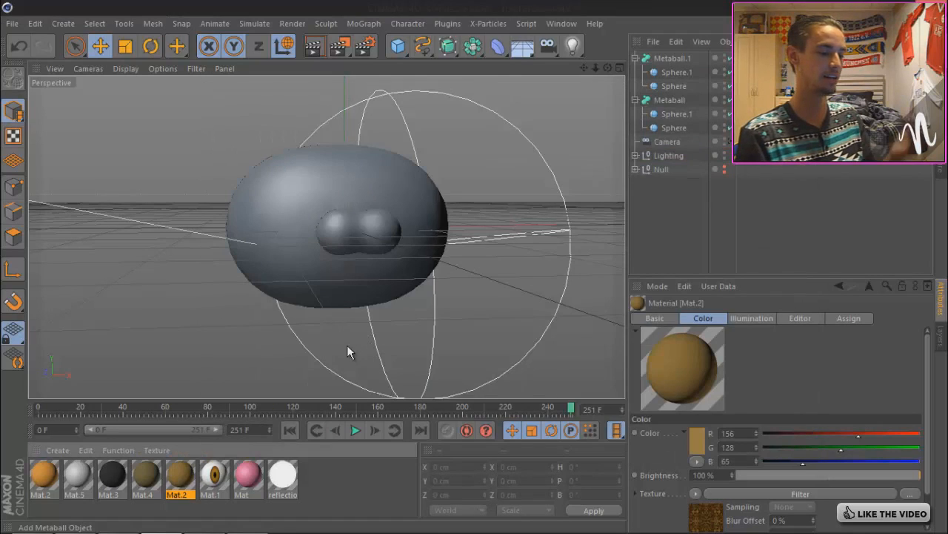
drag(183, 484, 669, 106)
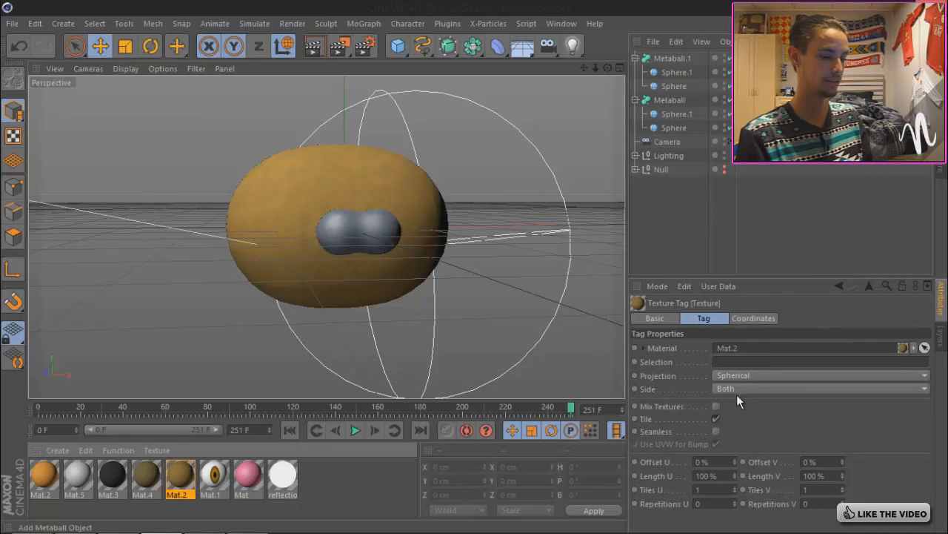
click(716, 431)
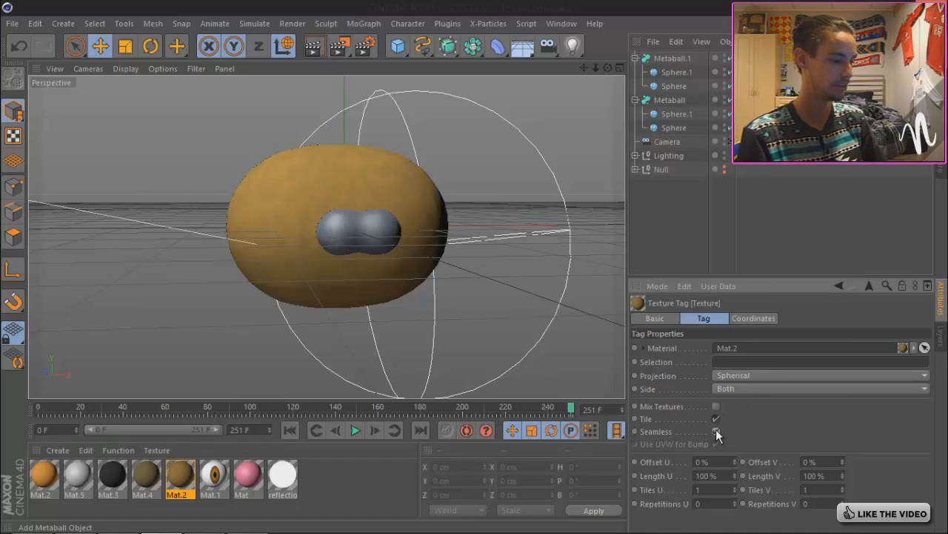
- Compare the color settings of Mat.2 and Mat.4 and apply Mat.4 to the snout Metaball.1
click(146, 475)
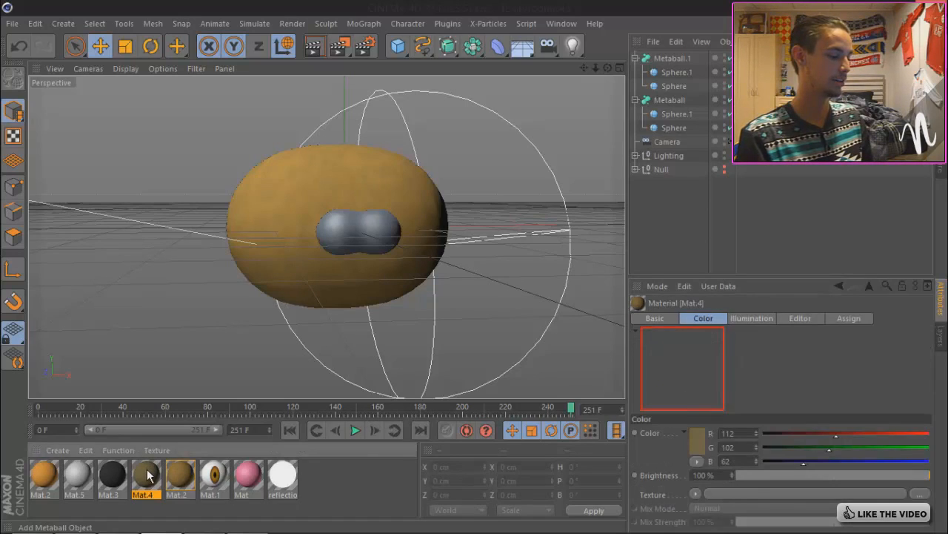
double_click(182, 476)
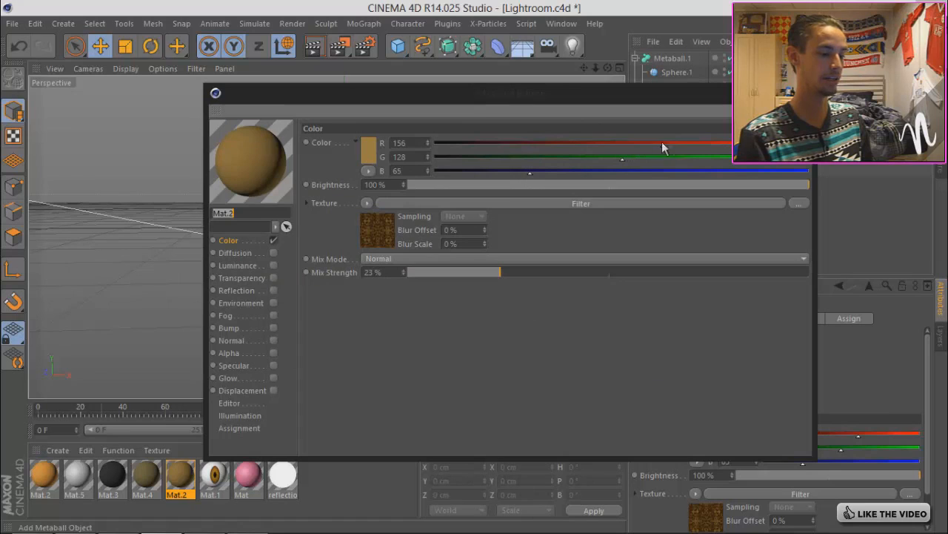
click(802, 89)
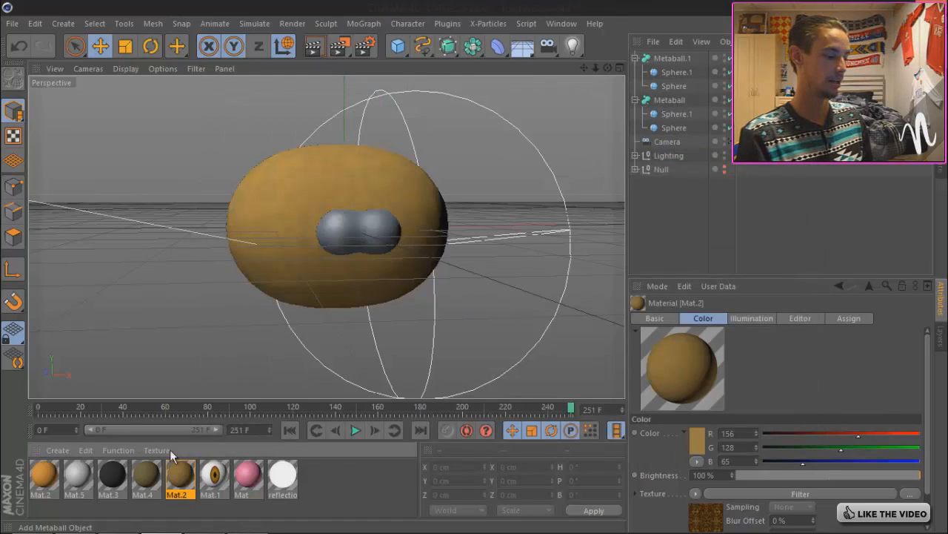
double_click(146, 477)
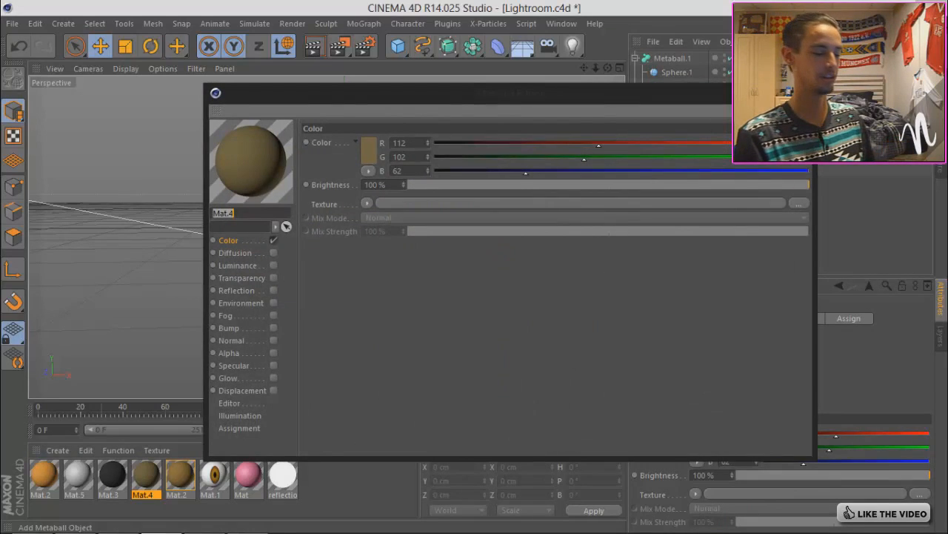
click(803, 90)
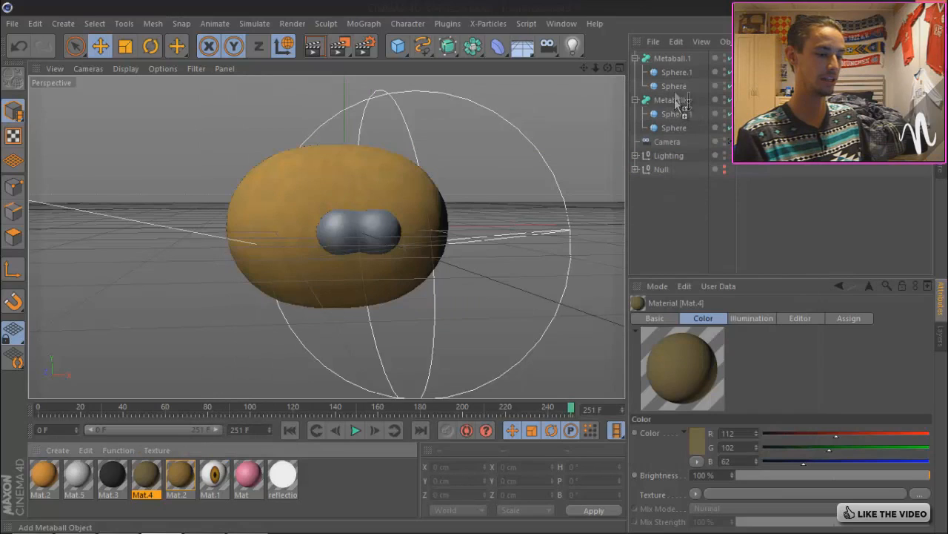
drag(675, 58, 674, 59)
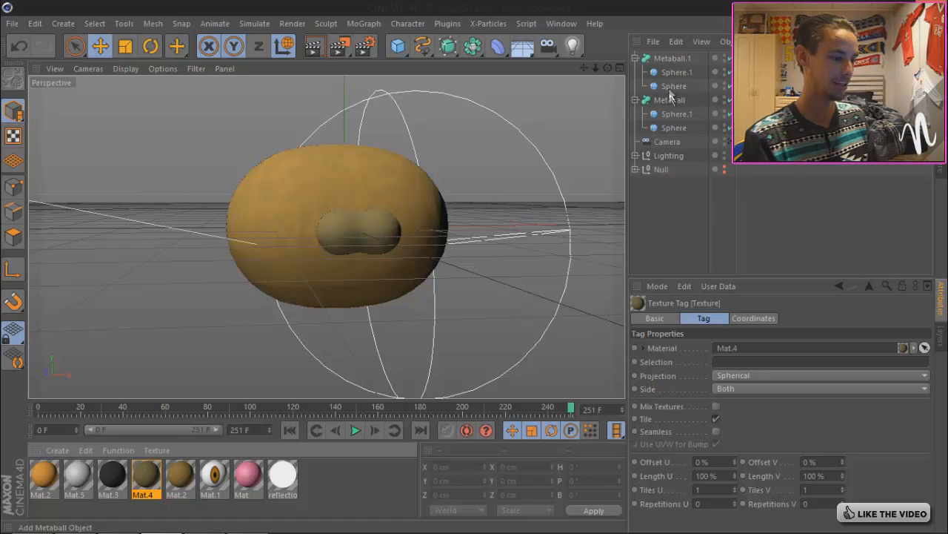
- Add a sphere with a radius of about 27.5 cm and place it under the snout at about Y -18.3 cm, Z -112.8 cm
click(398, 45)
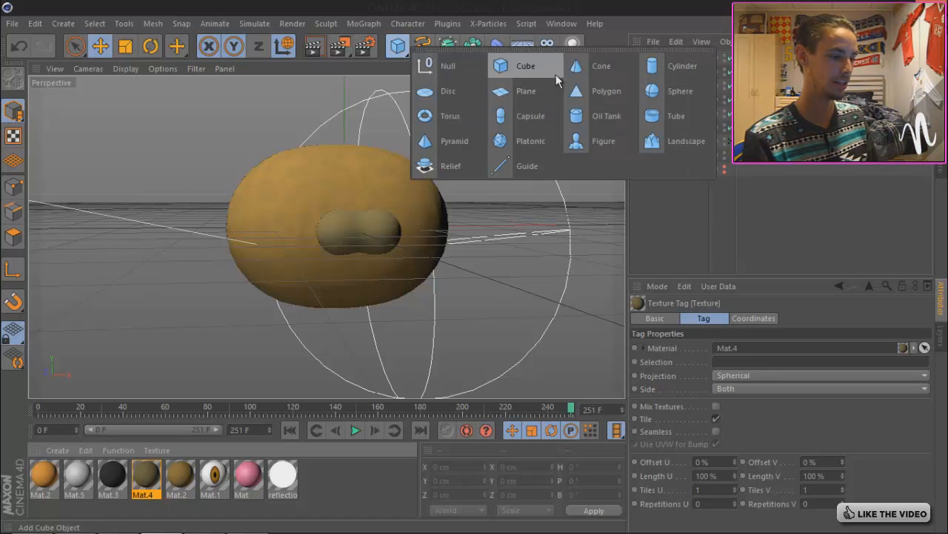
click(681, 90)
drag(334, 223, 354, 239)
drag(447, 235, 387, 242)
drag(363, 151, 363, 157)
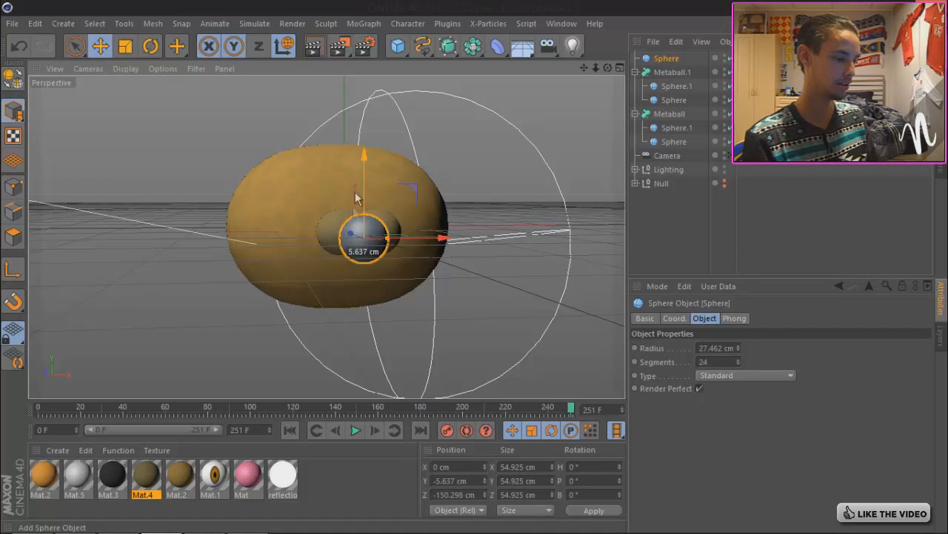
drag(347, 237, 344, 231)
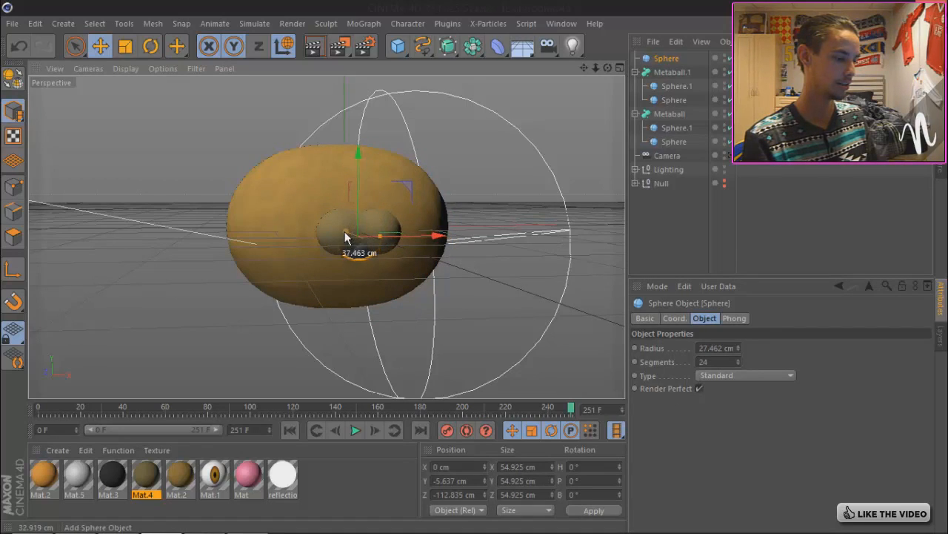
drag(362, 156, 360, 167)
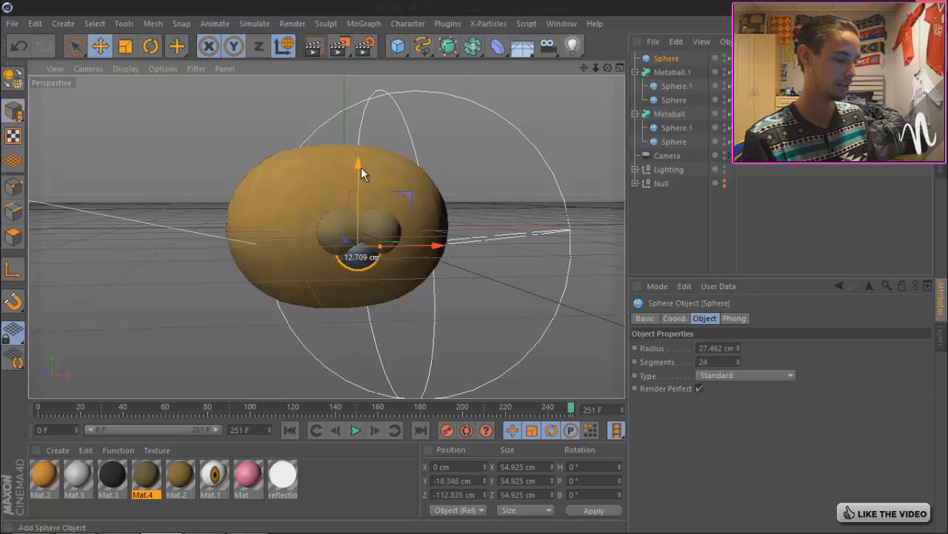
- Make the lower sphere editable, scale it to about 66.9 cm wide and 41.5 cm high, and lower it to about Y -22.6 cm
key(c)
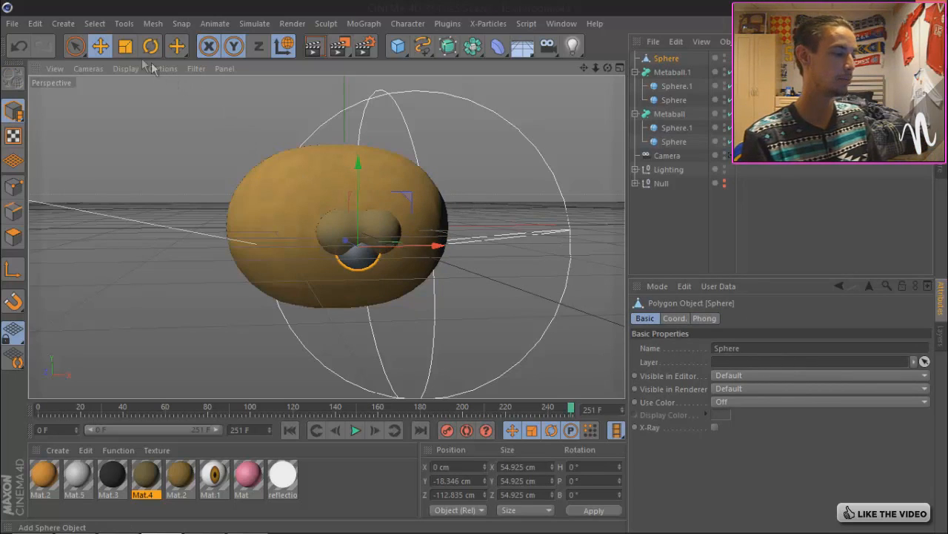
click(125, 46)
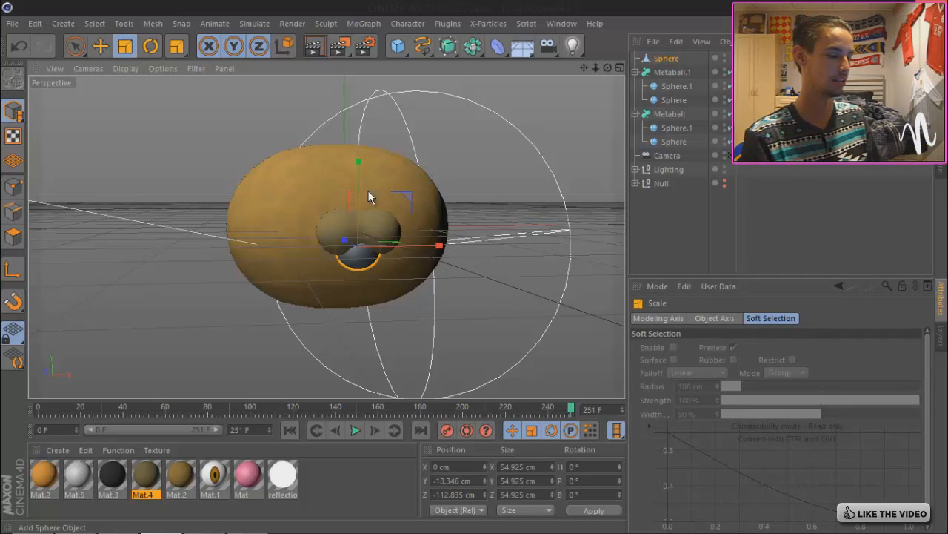
drag(356, 175, 371, 206)
drag(439, 245, 454, 250)
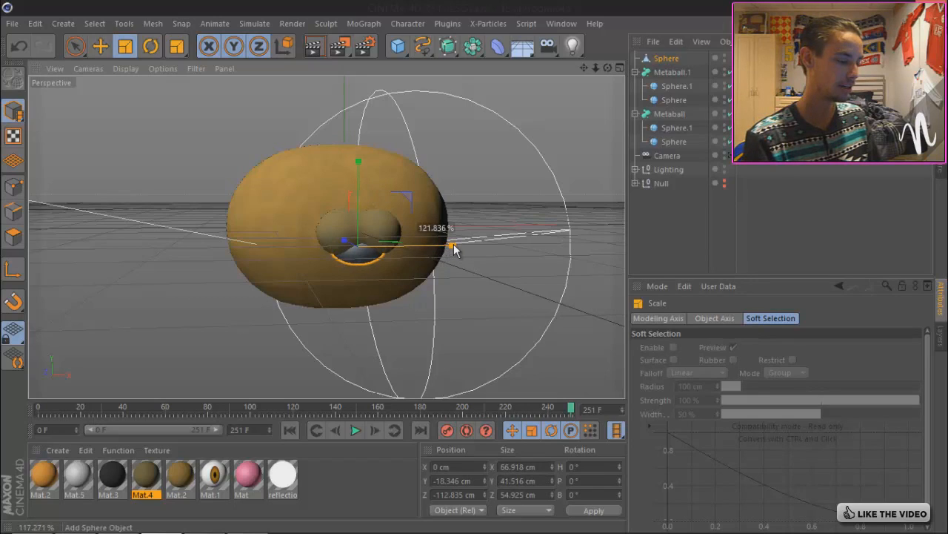
click(97, 42)
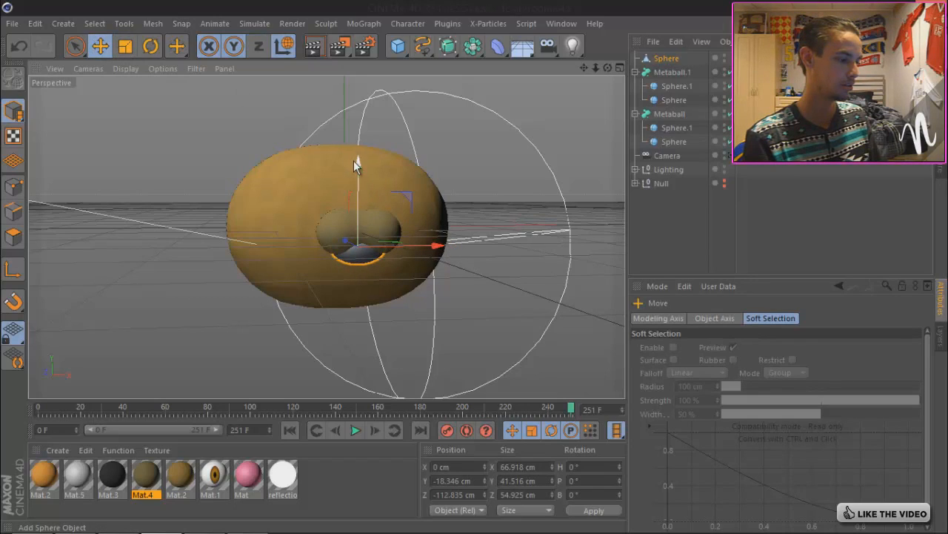
drag(355, 163, 354, 167)
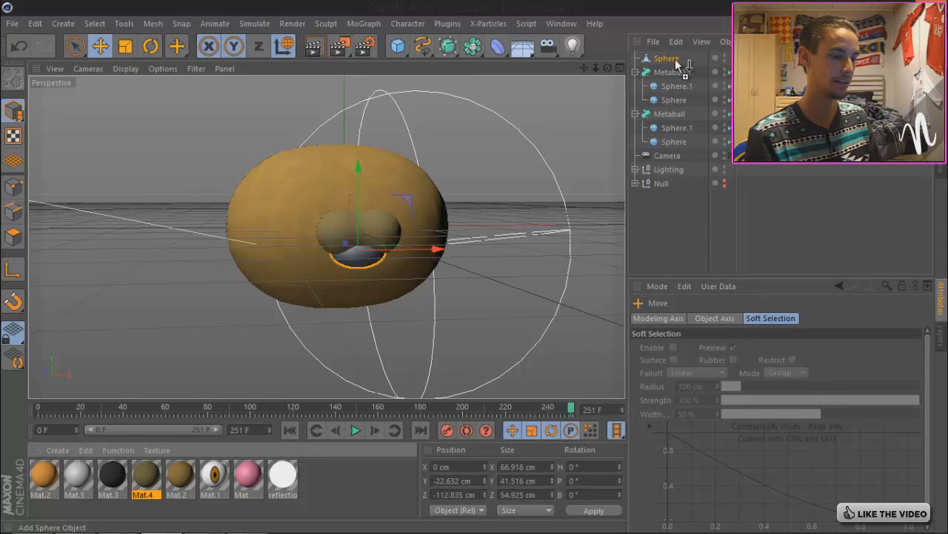
- Apply Mat.4 to the flattened sphere under the snout and clear the selection
drag(676, 61, 675, 61)
click(690, 214)
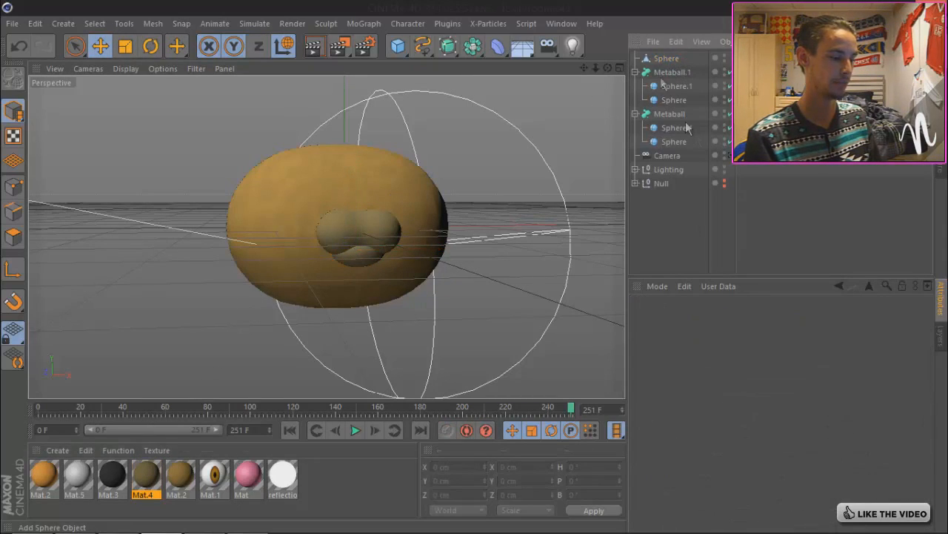
drag(607, 67, 475, 267)
mouse_move(595, 68)
mouse_down()
mouse_move(478, 268)
mouse_move(608, 66)
mouse_up()
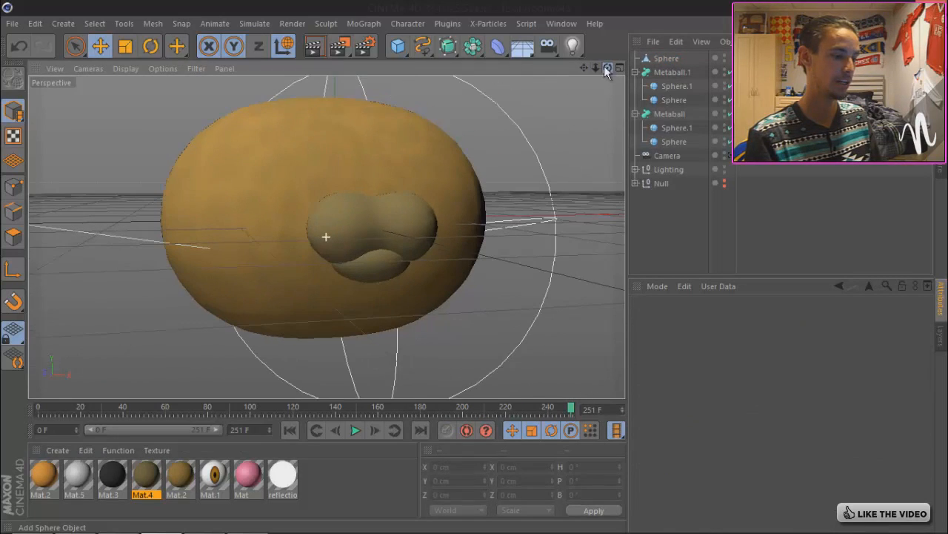
- Add a Boole object and duplicate the flattened sphere under the snout
click(473, 49)
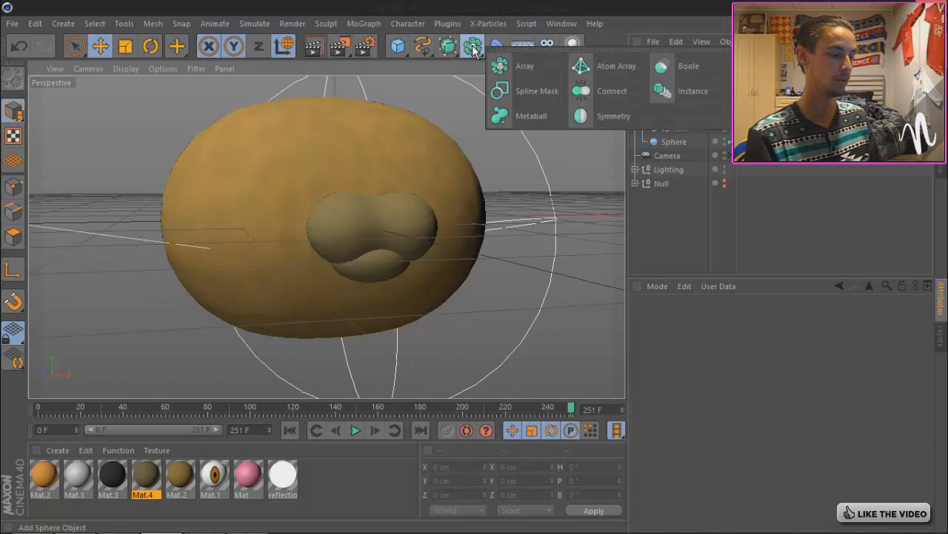
click(688, 66)
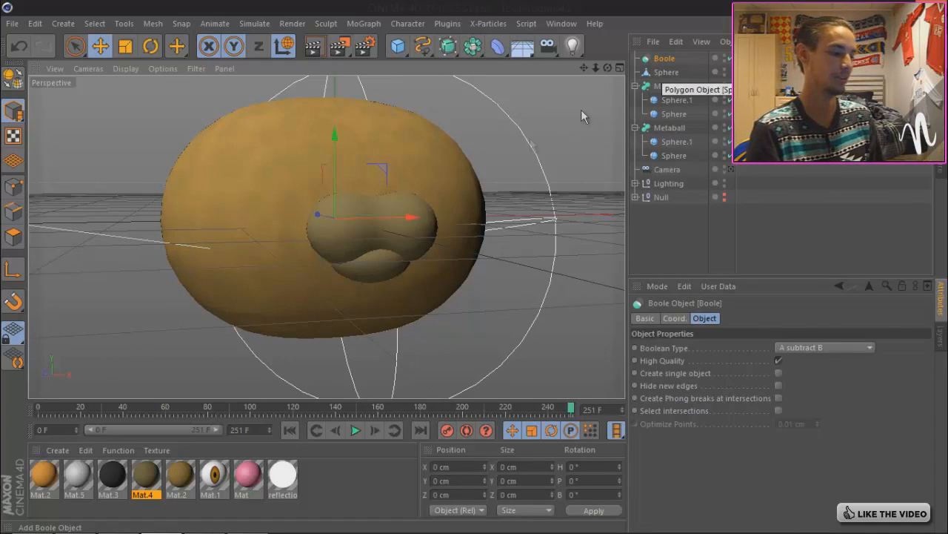
click(674, 74)
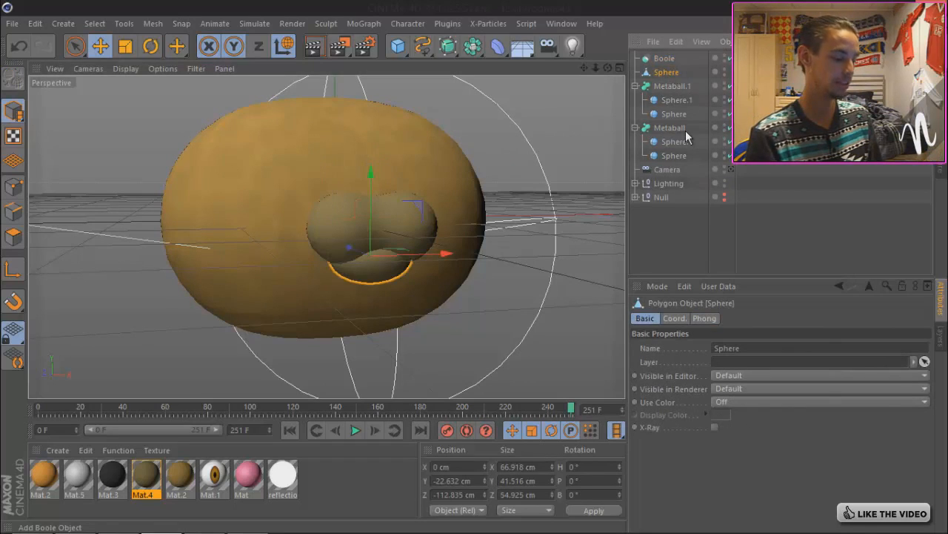
key(ctrl+c)
key(ctrl+v)
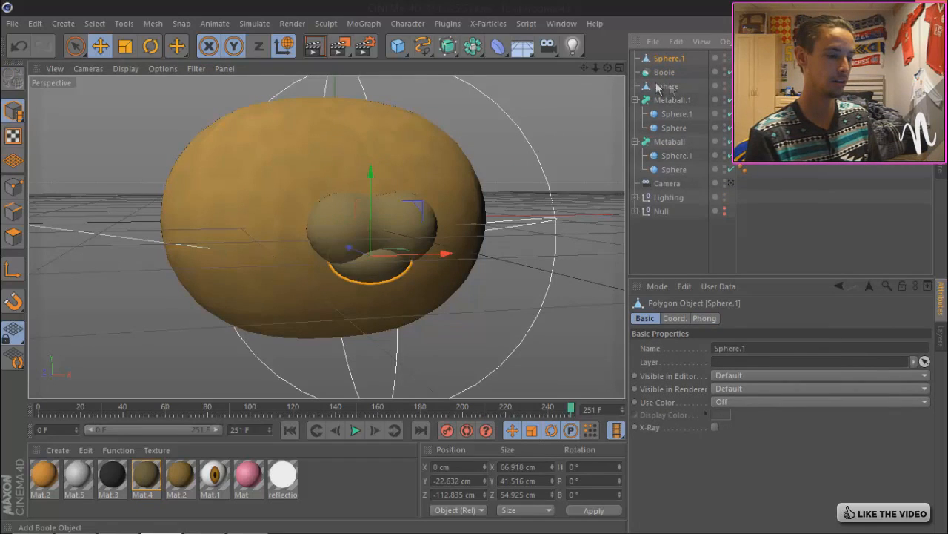
- Review the dark Mat.3 material and switch off Specular in the pink material Mat
click(112, 477)
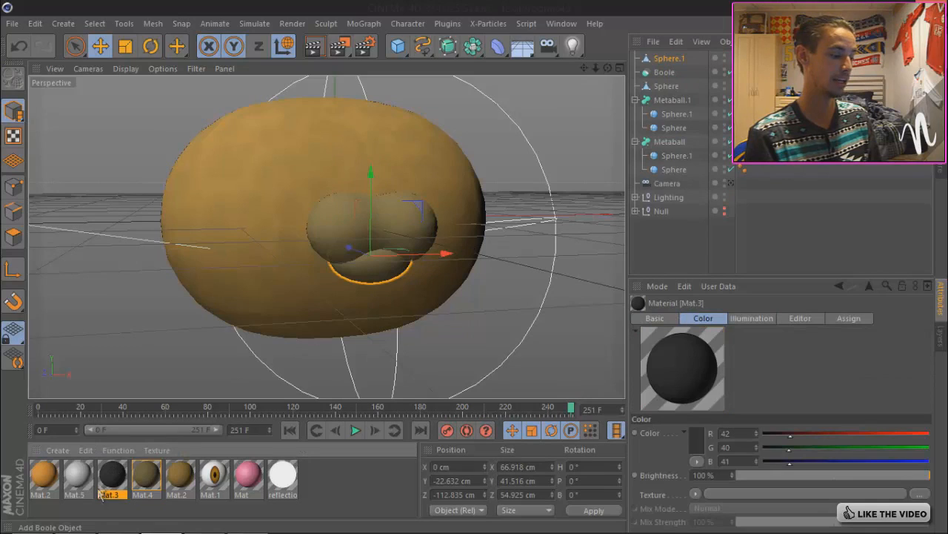
double_click(113, 475)
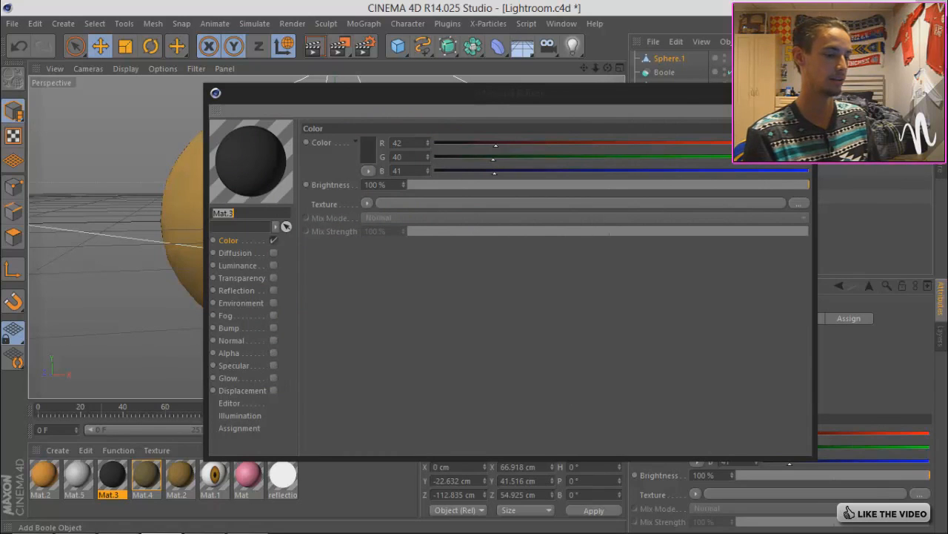
click(803, 88)
double_click(249, 476)
click(273, 363)
click(803, 89)
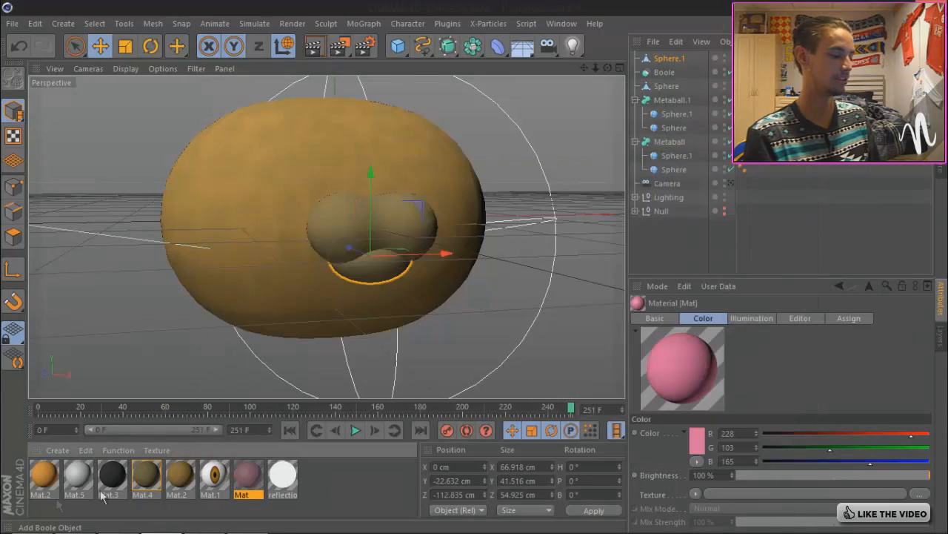
- Apply the dark Mat.3 material to the duplicate Sphere.1 and place both flattened spheres inside the Boole
click(113, 476)
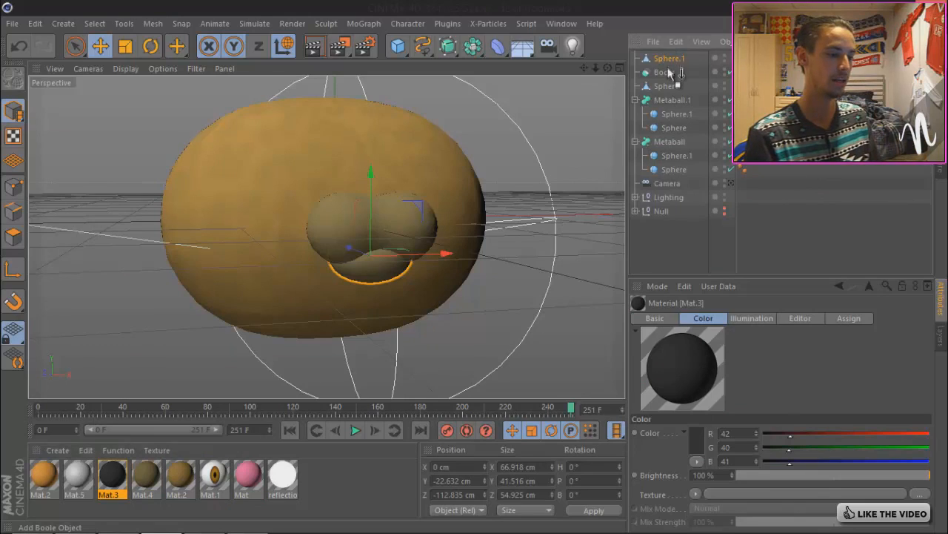
drag(669, 58, 671, 85)
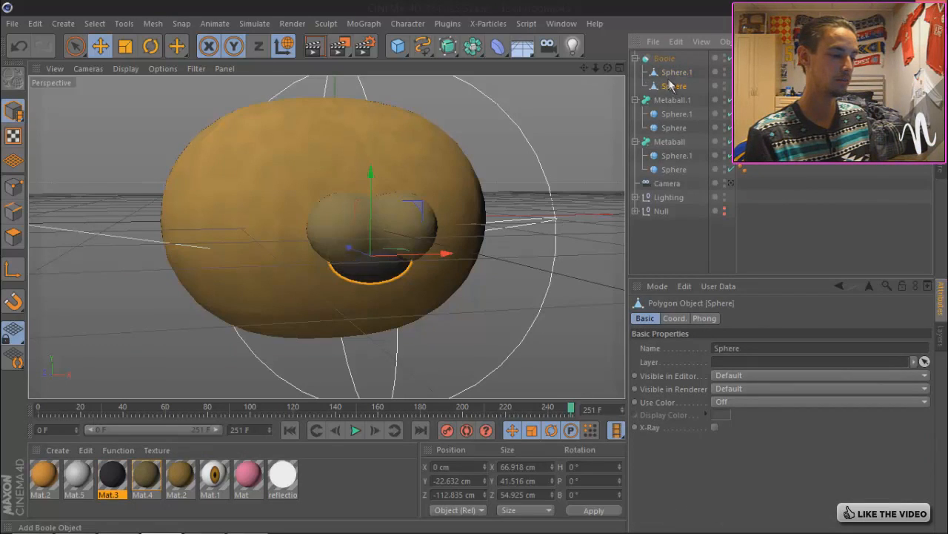
- Offset Sphere.1 to about Y -12.3 cm, Z -125.3 cm and order it below Sphere in the Boole as the subtracted object
drag(368, 188, 368, 168)
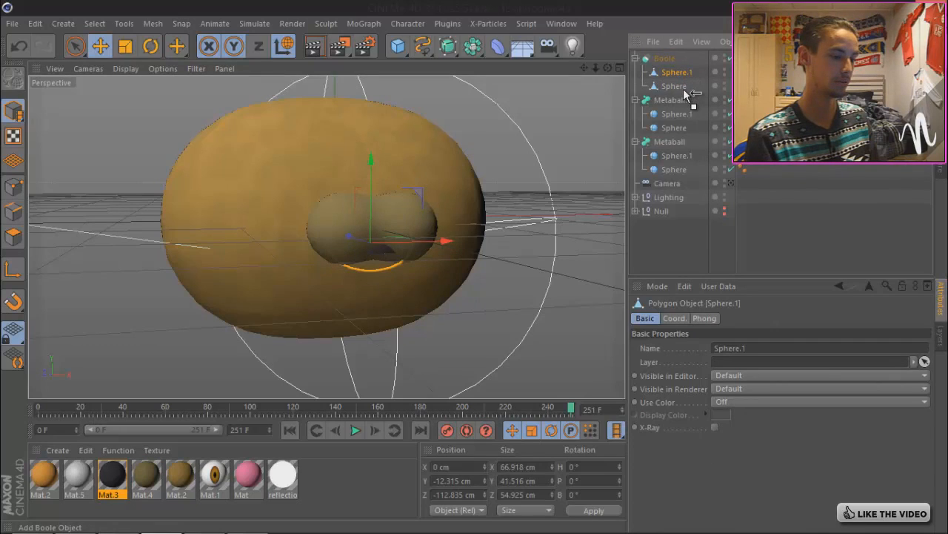
drag(685, 94, 678, 73)
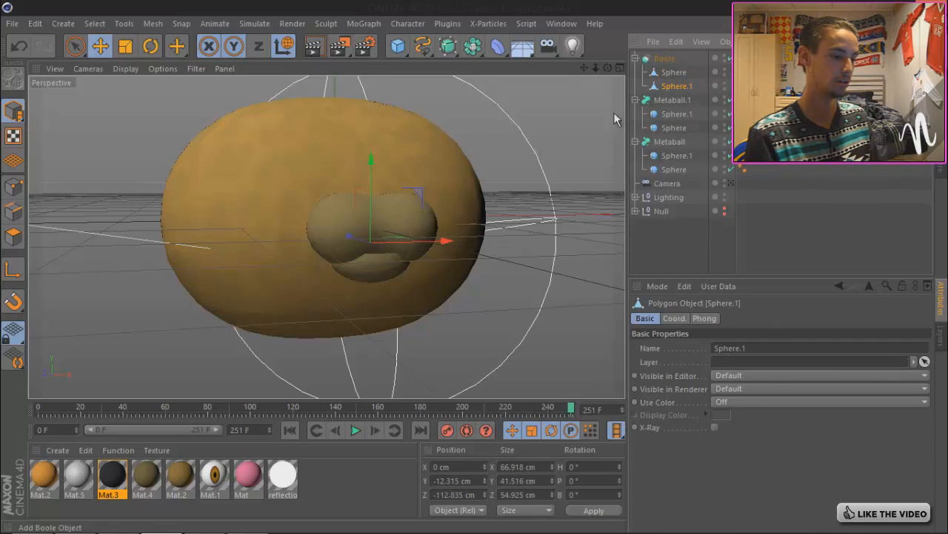
drag(348, 236, 352, 233)
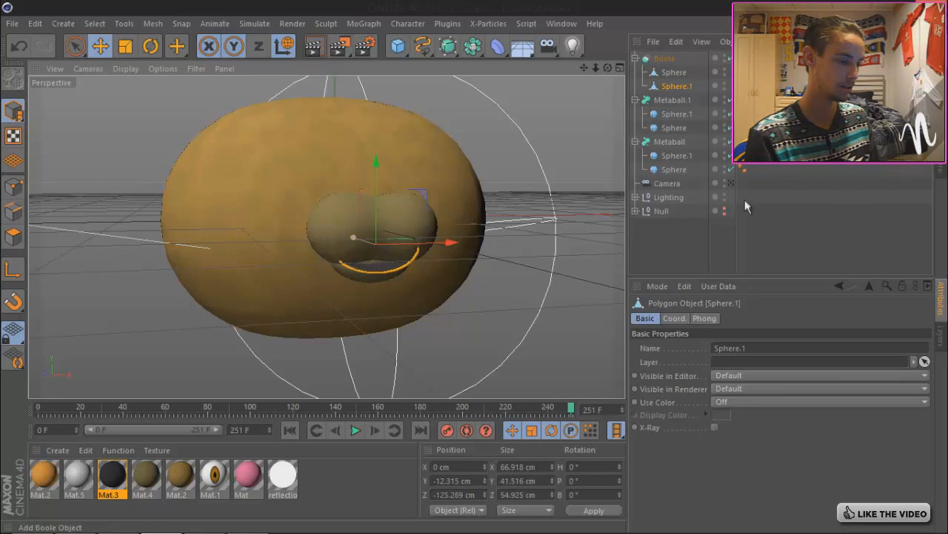
click(684, 246)
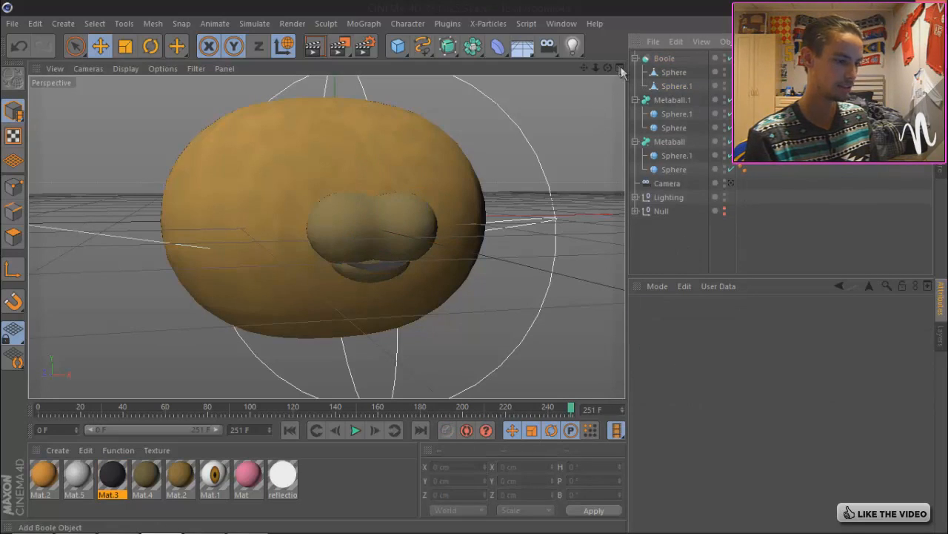
- Scale Sphere.1 in the Boole to about 36 cm along Z and move it to about Z -130 cm
alt+drag(472, 271, 478, 271)
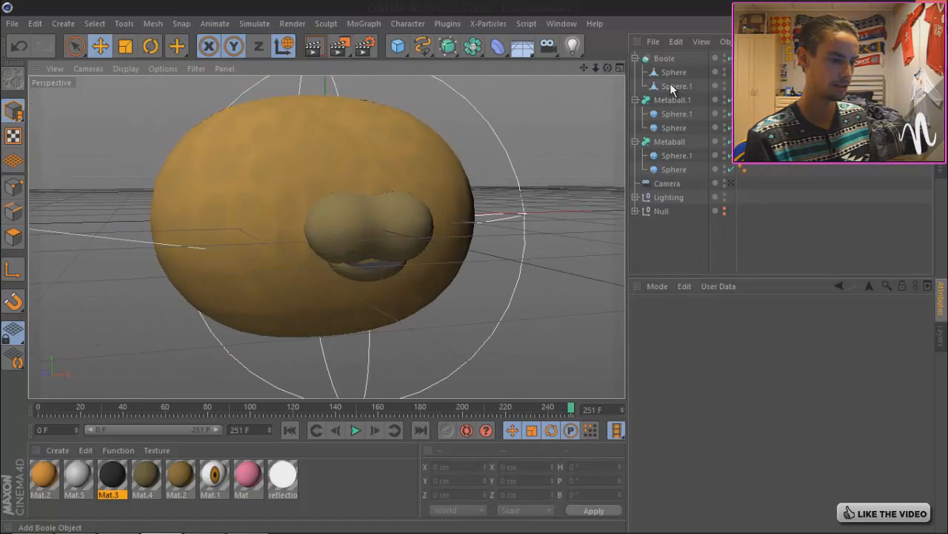
click(672, 86)
key(t)
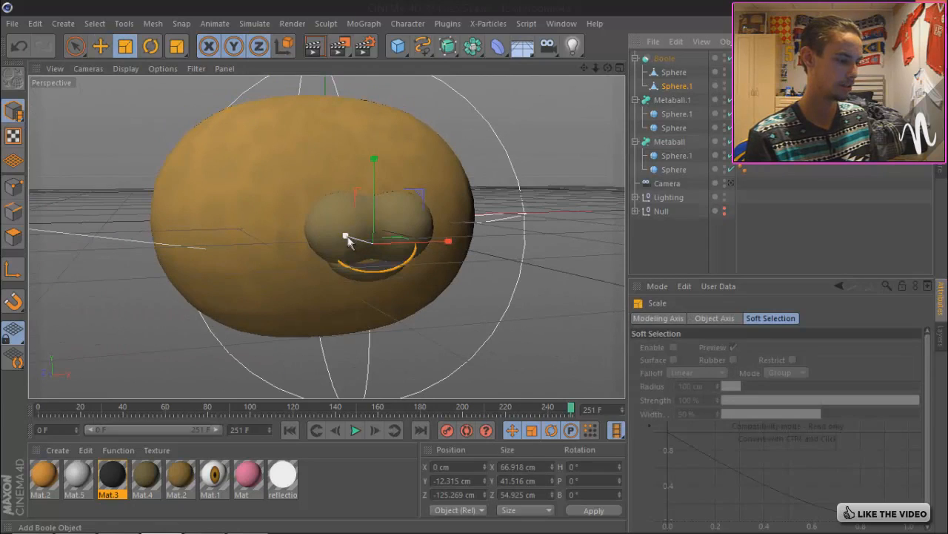
drag(347, 237, 355, 240)
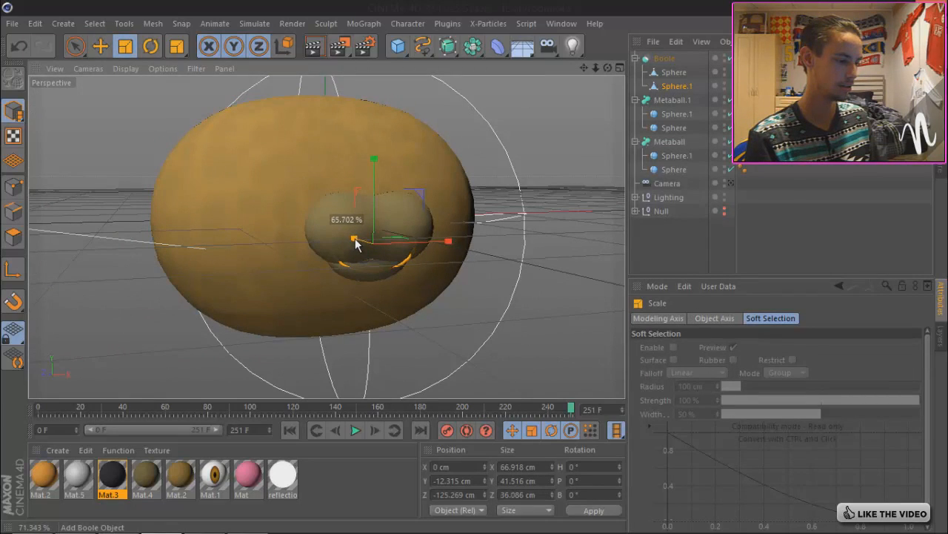
key(e)
drag(351, 238, 355, 238)
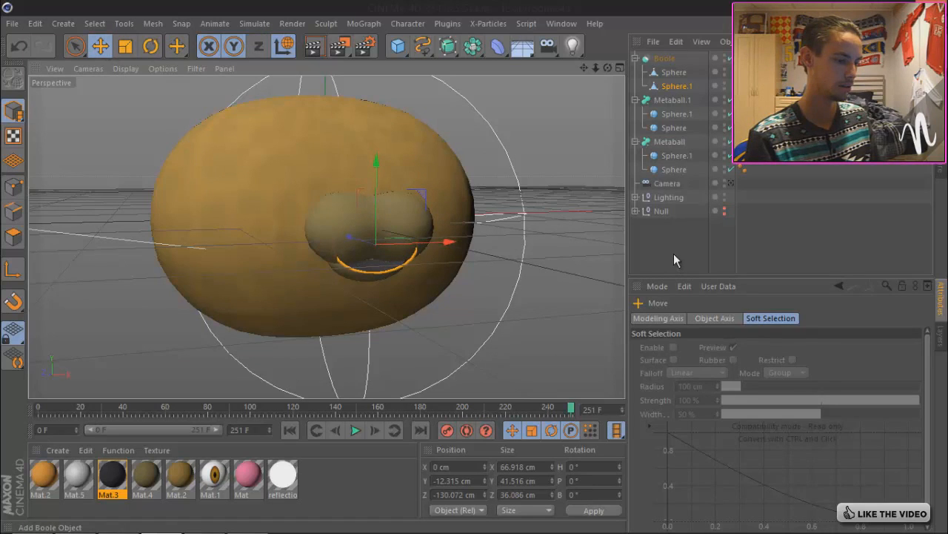
click(674, 254)
- Examine the Boole, its two spheres and the hollowed mouth beneath the snout from several angles
drag(608, 67, 476, 268)
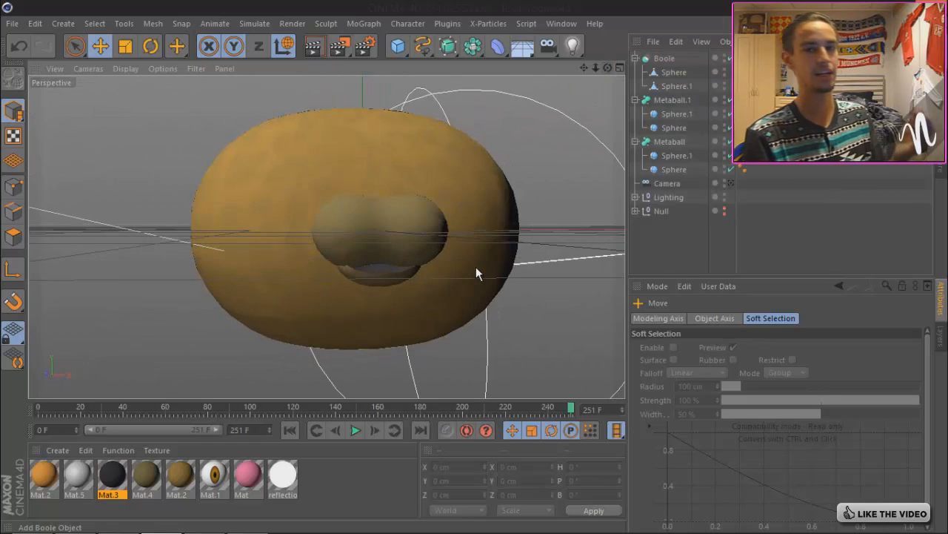
click(664, 59)
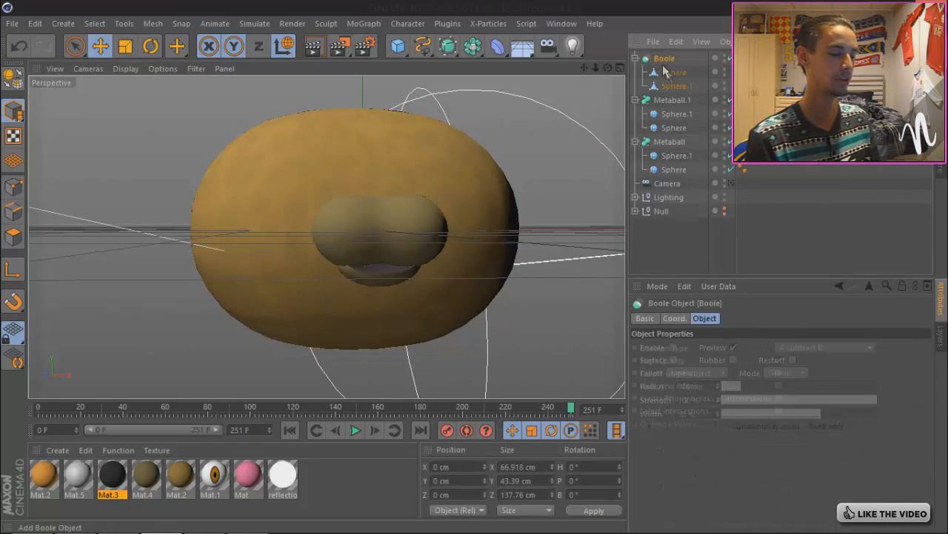
click(670, 72)
click(672, 85)
click(672, 77)
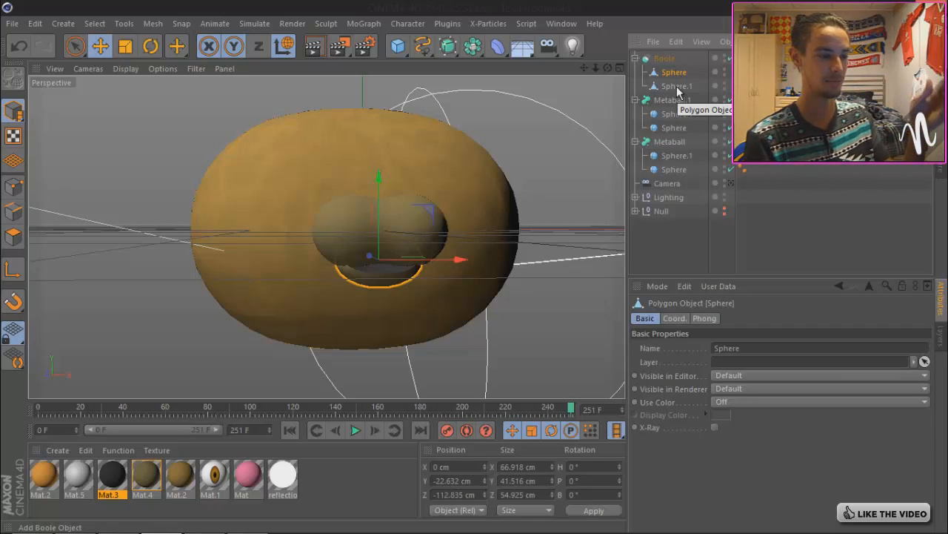
click(677, 86)
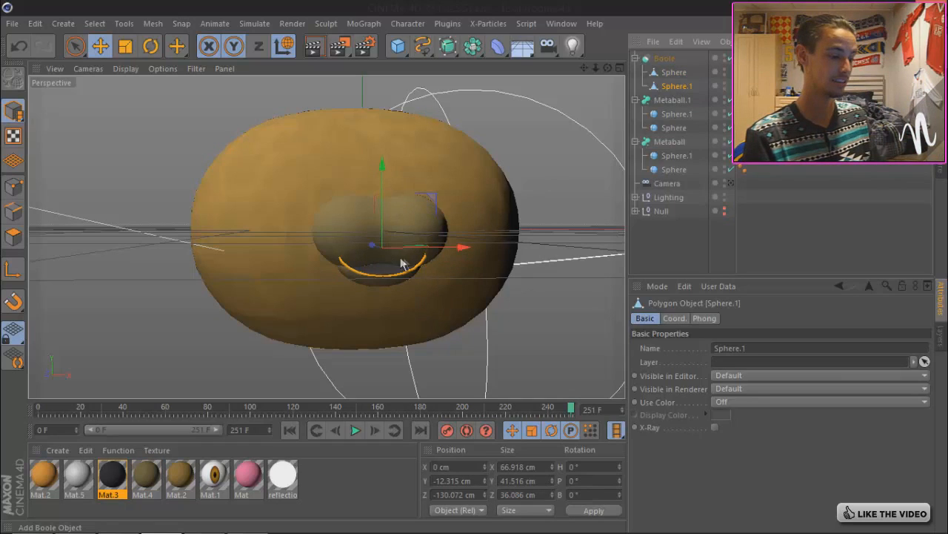
click(679, 72)
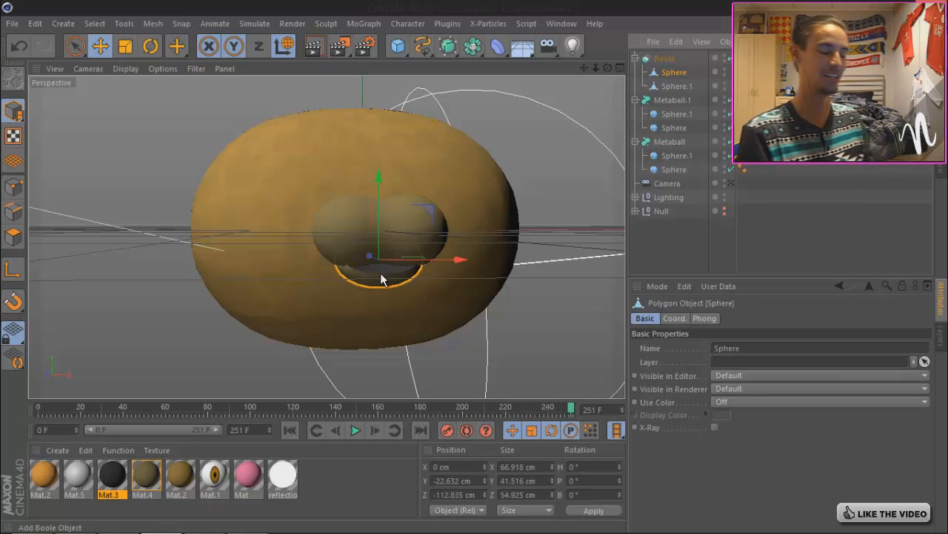
click(671, 260)
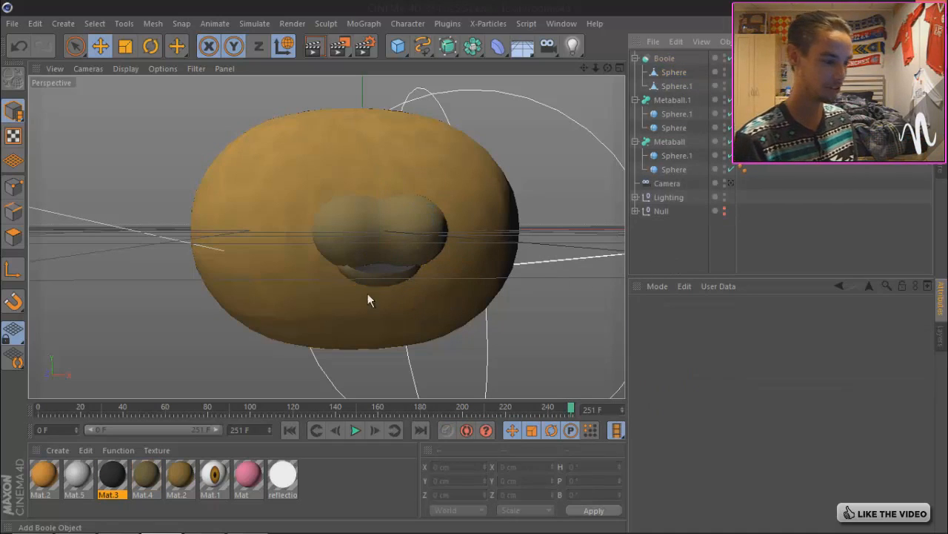
alt+drag(480, 266, 482, 266)
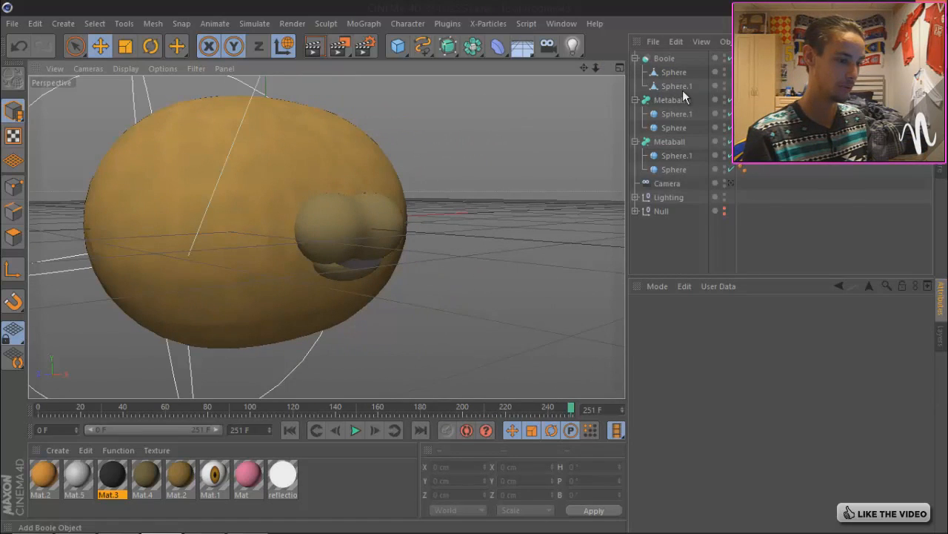
click(681, 87)
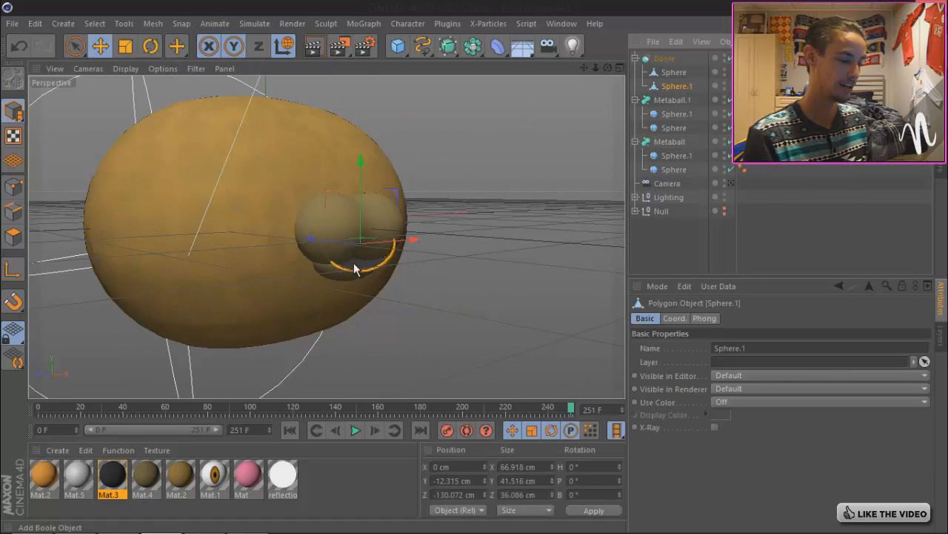
click(684, 236)
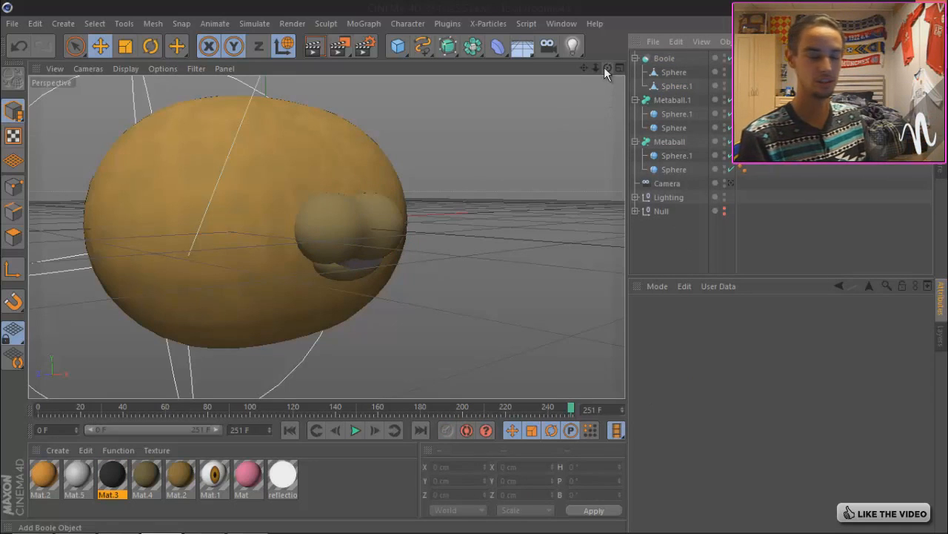
drag(608, 67, 471, 263)
drag(608, 68, 477, 275)
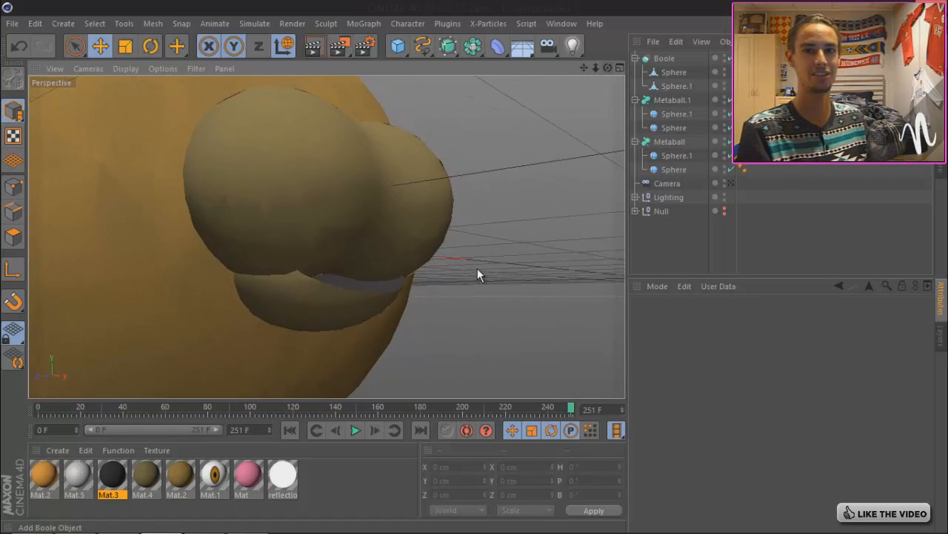
drag(608, 68, 482, 267)
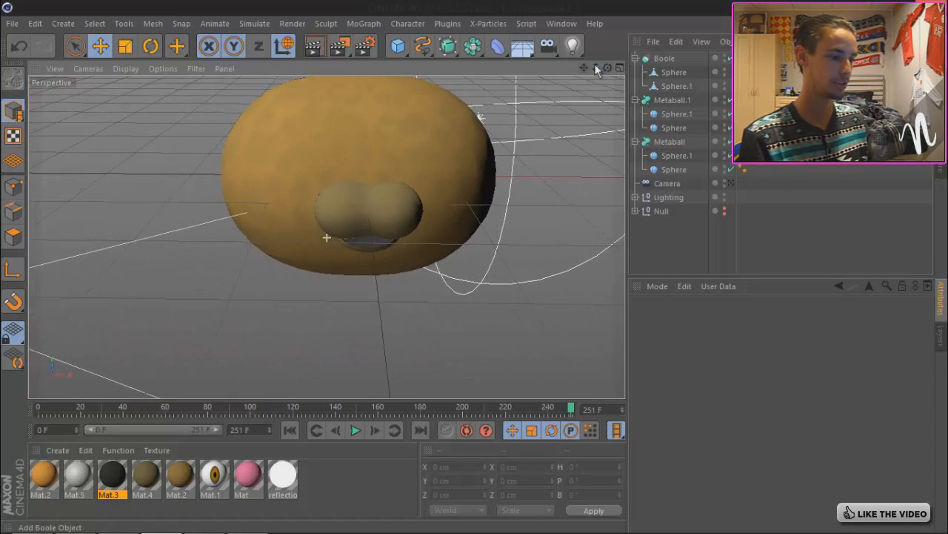
- Duplicate the mouth's Sphere outside the Boole, raise it to about Y 7.2 cm and scale it to about 42.8 x 26.5 x 35.1 cm
click(677, 76)
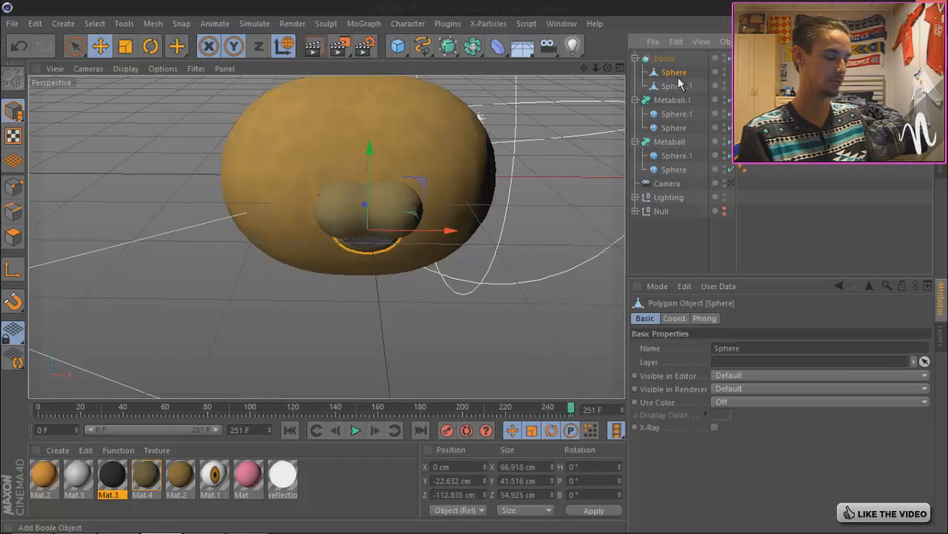
key(ctrl+c)
key(ctrl+v)
click(635, 72)
drag(373, 156, 370, 117)
click(125, 46)
drag(489, 279, 182, 237)
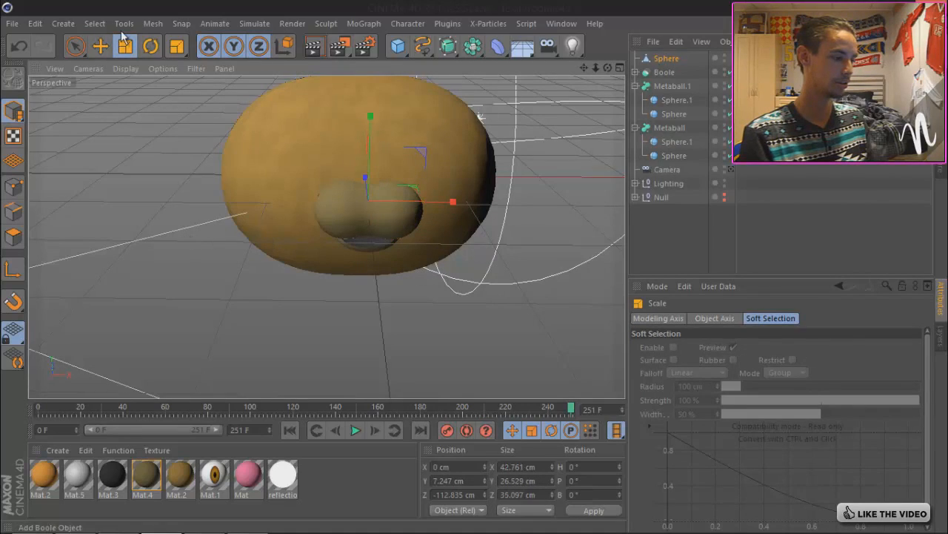
- Raise the small duplicate Sphere to about Y 15.8 cm as the nose and apply the pink material Mat
click(100, 46)
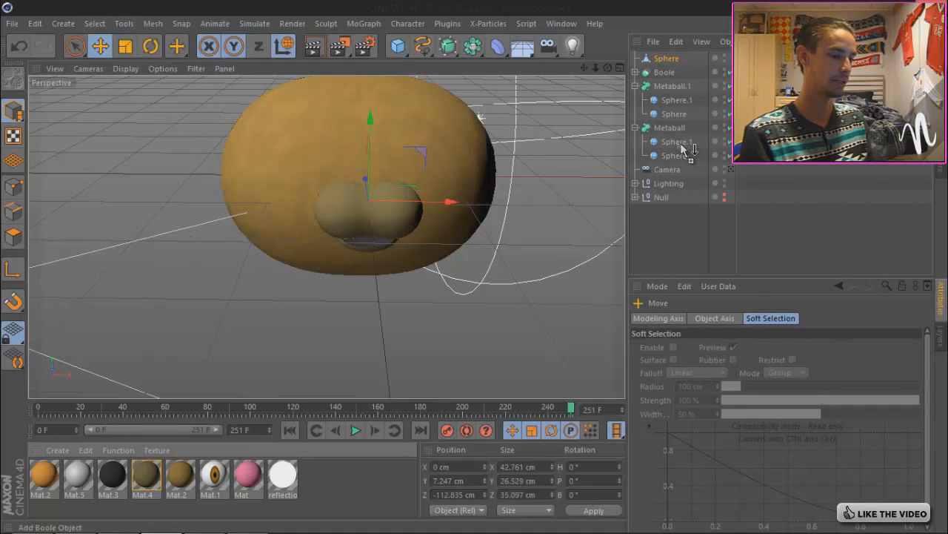
mouse_move(372, 123)
mouse_down()
mouse_move(370, 100)
mouse_move(370, 111)
mouse_up()
click(640, 224)
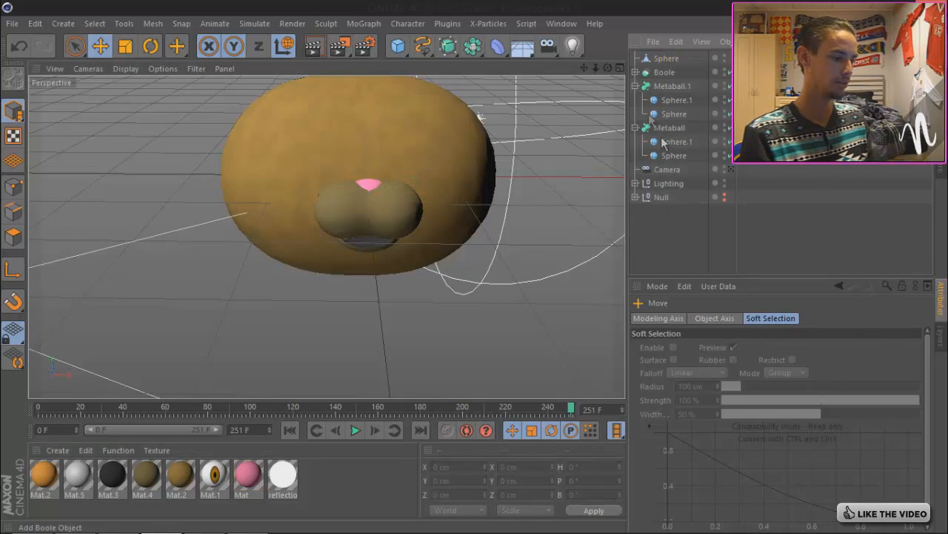
- Set the radius of both head spheres in Metaball to 75 cm
mouse_move(480, 269)
alt+mouse_down()
mouse_move(474, 265)
mouse_move(474, 276)
mouse_move(522, 253)
mouse_move(454, 263)
mouse_move(476, 279)
mouse_move(464, 271)
mouse_move(509, 270)
mouse_move(461, 273)
mouse_move(497, 275)
mouse_move(477, 267)
alt+mouse_up()
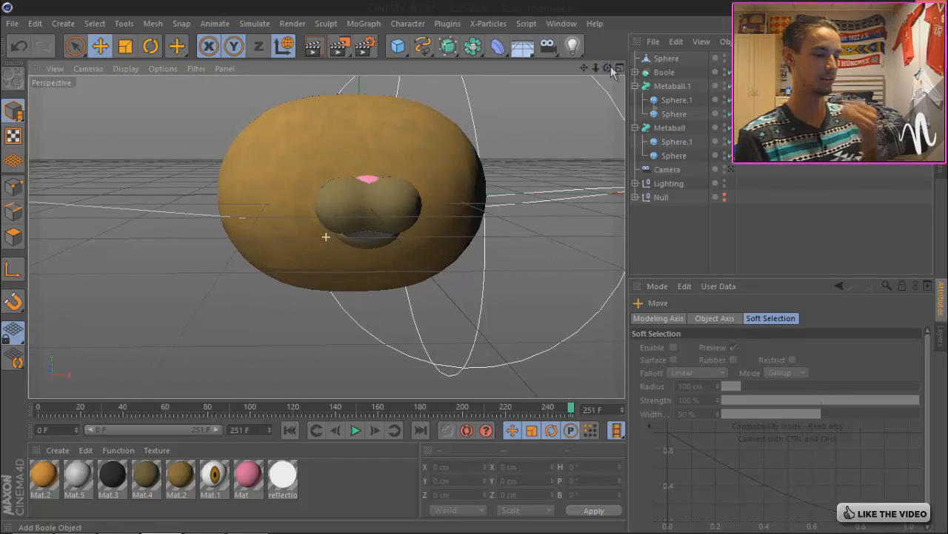
click(674, 142)
ctrl+click(673, 157)
mouse_move(739, 349)
mouse_down()
mouse_move(739, 380)
mouse_move(739, 350)
mouse_up()
click(739, 349)
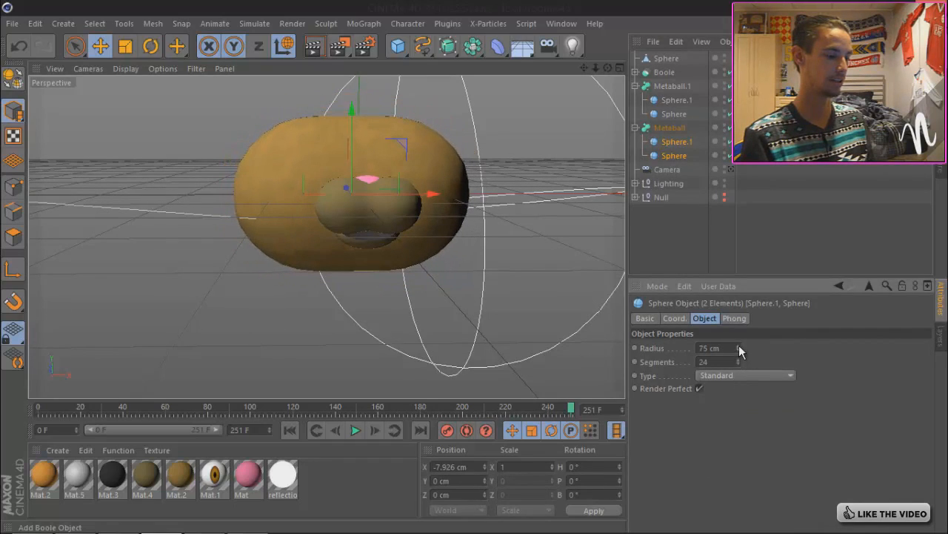
- Move the head's Sphere.1 to about X 30.9 cm and shift both Metaball spheres along X to centre the head behind the snout
click(677, 148)
drag(478, 195, 461, 197)
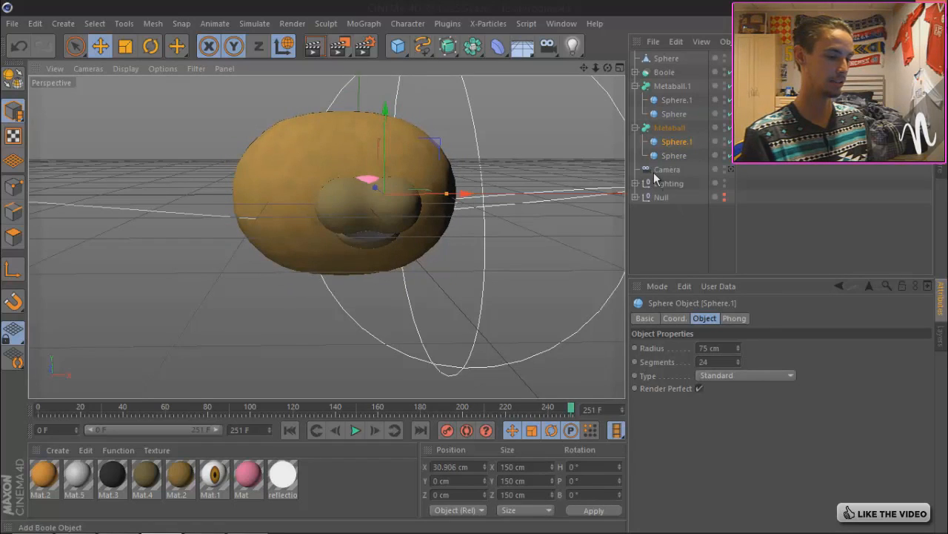
click(621, 68)
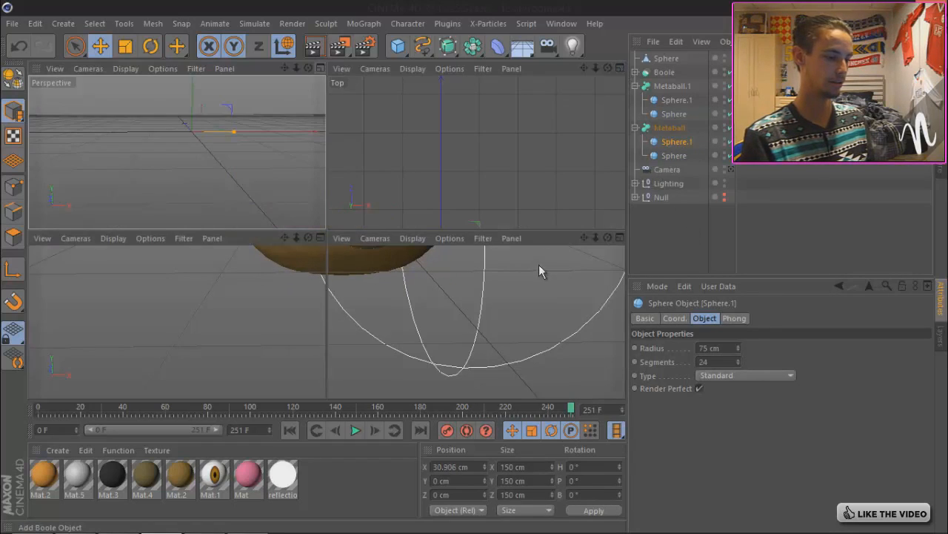
ctrl+click(673, 156)
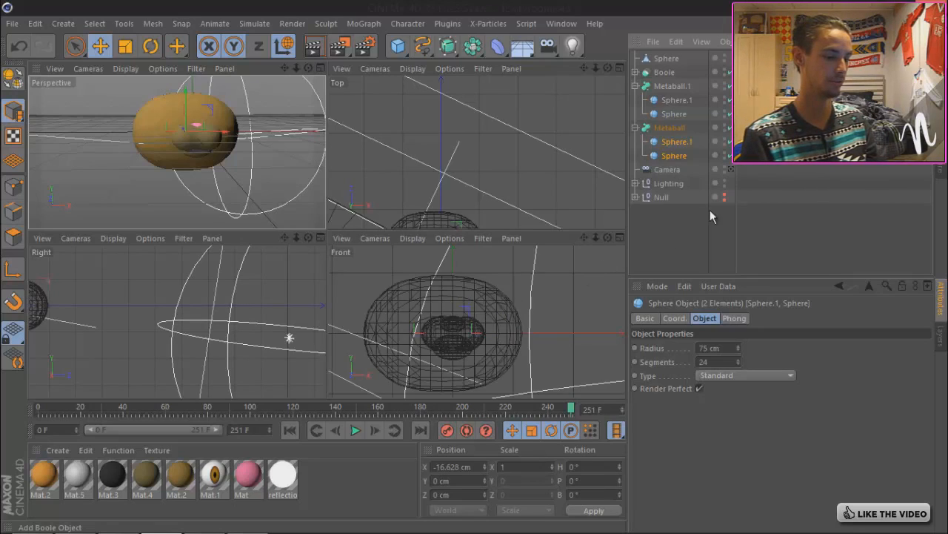
drag(584, 237, 477, 317)
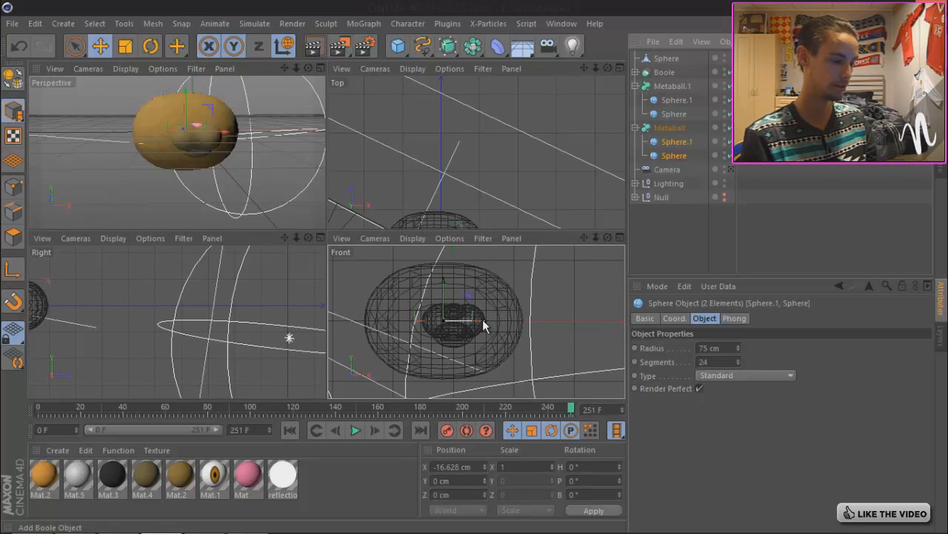
drag(482, 321, 494, 319)
click(319, 68)
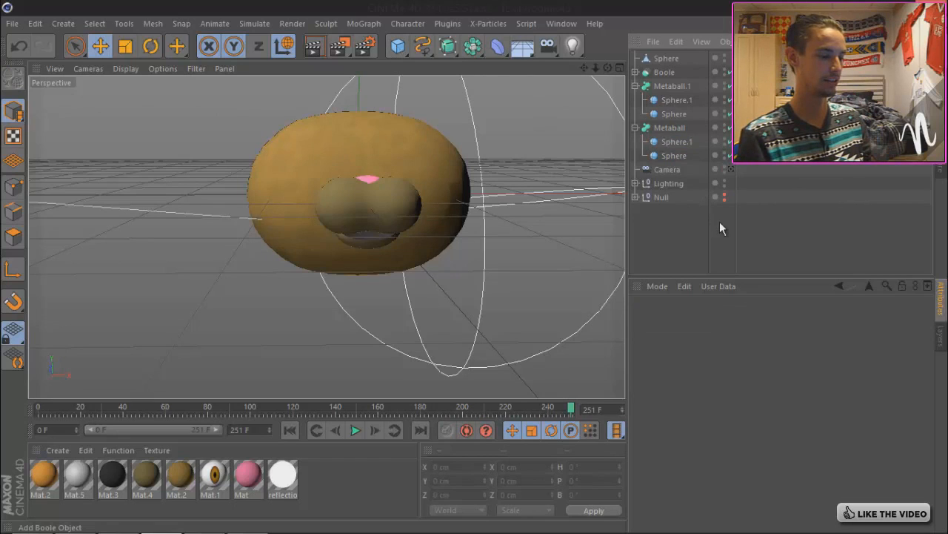
- Move the nose Sphere, the Boole and Metaball.1 together along Z, closer into the front of the head
mouse_move(475, 272)
alt+mouse_down()
mouse_move(461, 264)
mouse_move(482, 264)
mouse_move(463, 272)
mouse_move(486, 261)
mouse_move(478, 263)
alt+mouse_up()
click(666, 59)
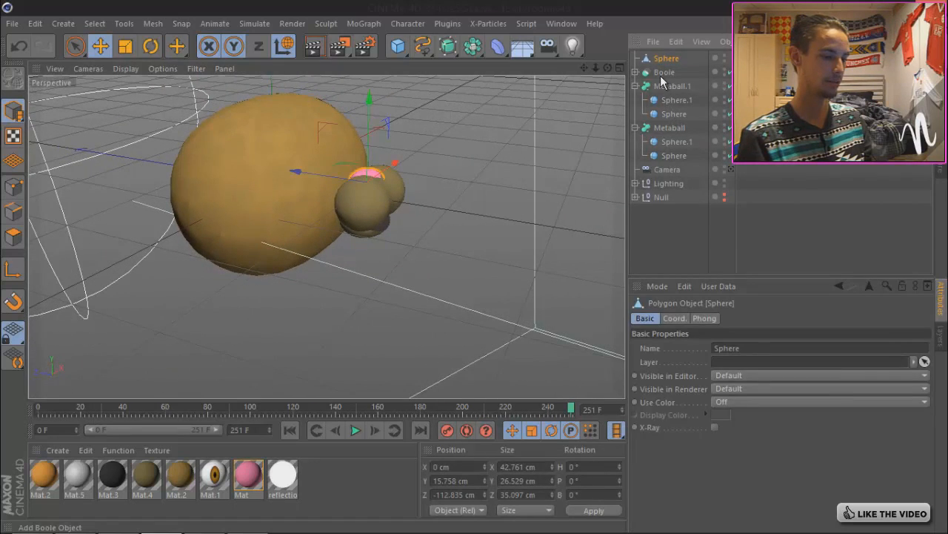
shift+click(661, 86)
drag(249, 169, 227, 165)
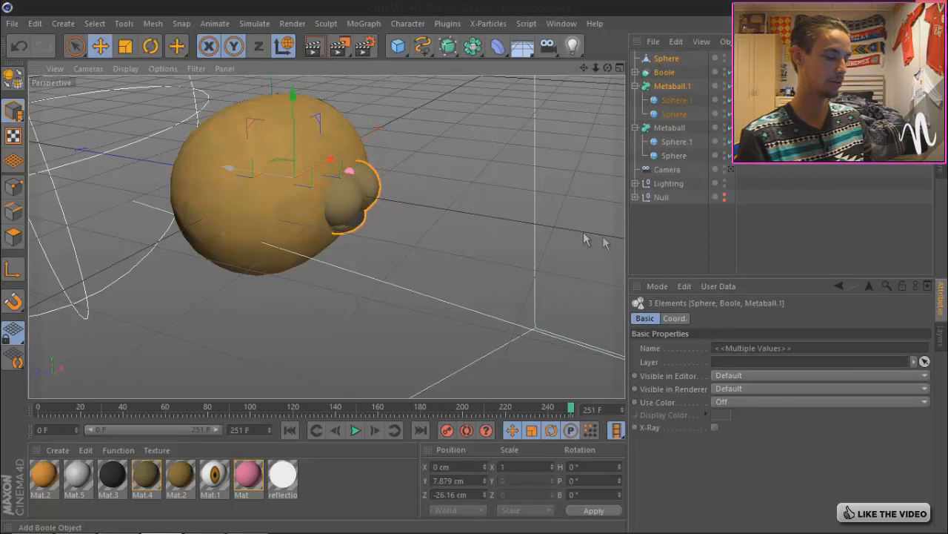
click(610, 237)
mouse_move(607, 67)
mouse_down()
mouse_move(470, 262)
mouse_move(511, 273)
mouse_move(608, 68)
mouse_up()
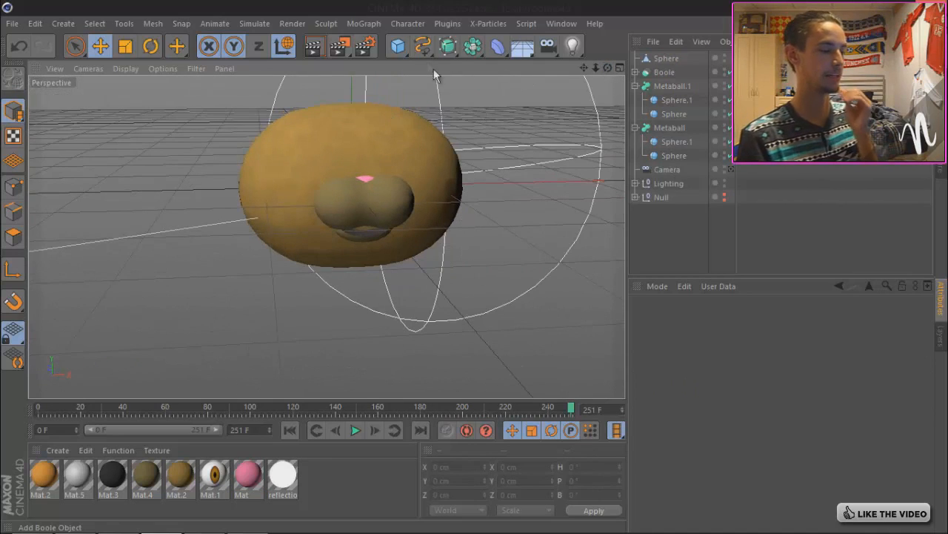
- Add an eye sphere with a radius of about 20.4 cm on one side above the snout, at about X -48.4, Y 43.2, Z -66.7 cm
click(398, 46)
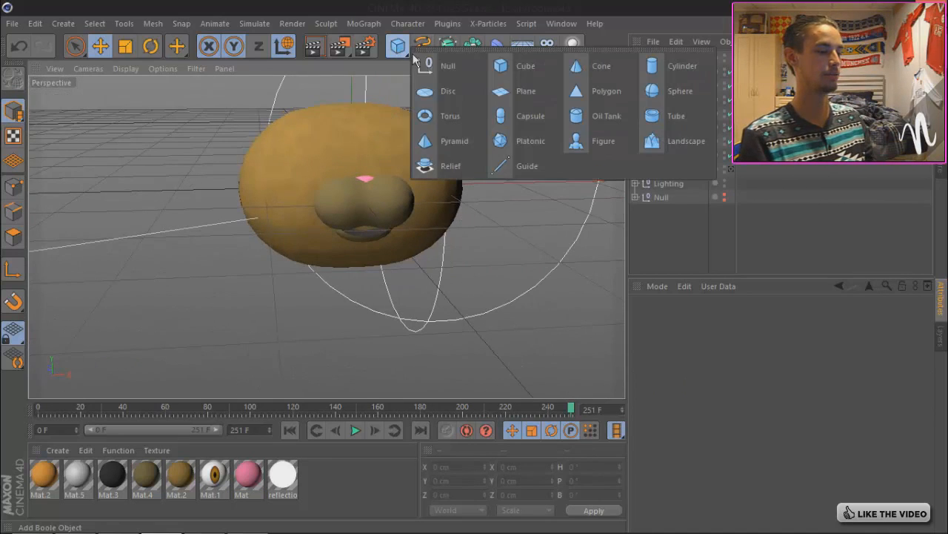
click(664, 94)
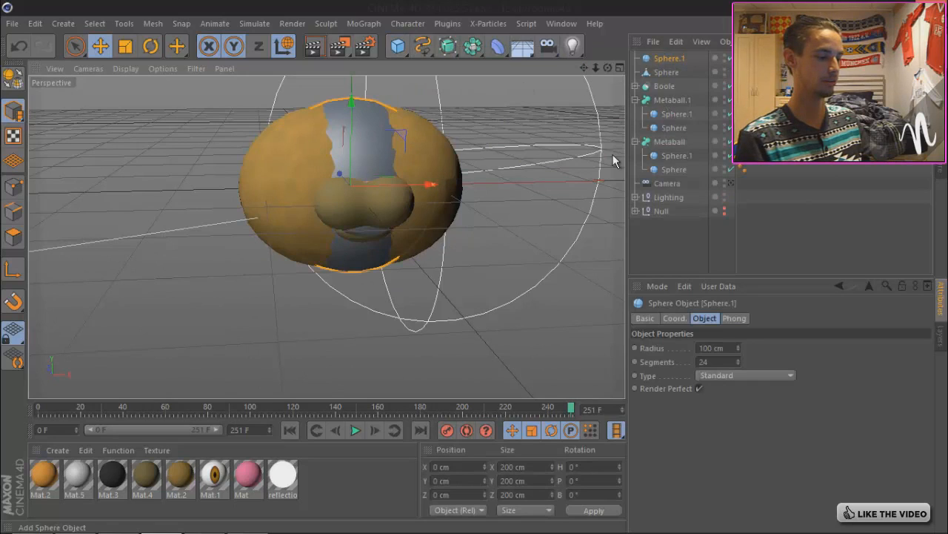
drag(338, 175, 349, 184)
drag(449, 197, 388, 207)
drag(359, 96, 360, 68)
drag(415, 163, 367, 162)
drag(315, 93, 314, 86)
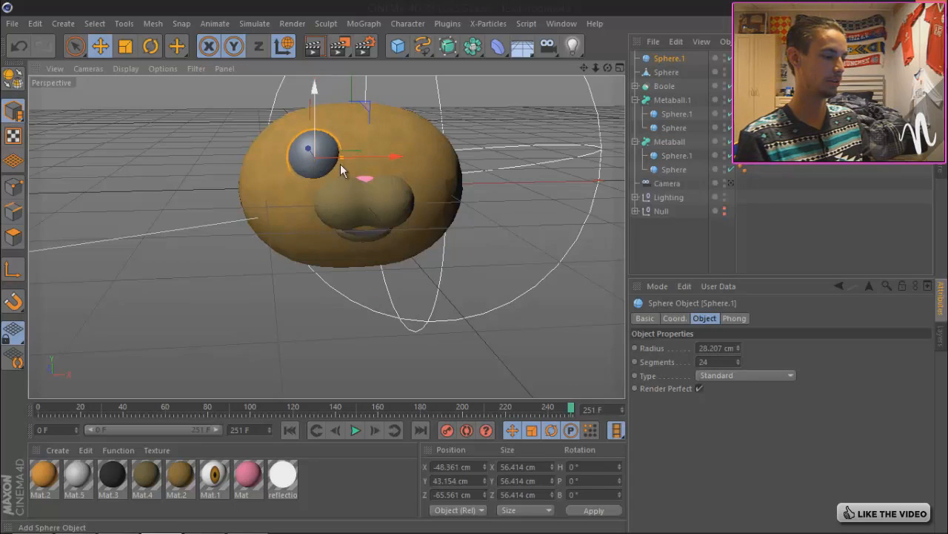
drag(340, 157, 308, 147)
key(ctrl+c)
key(ctrl+v)
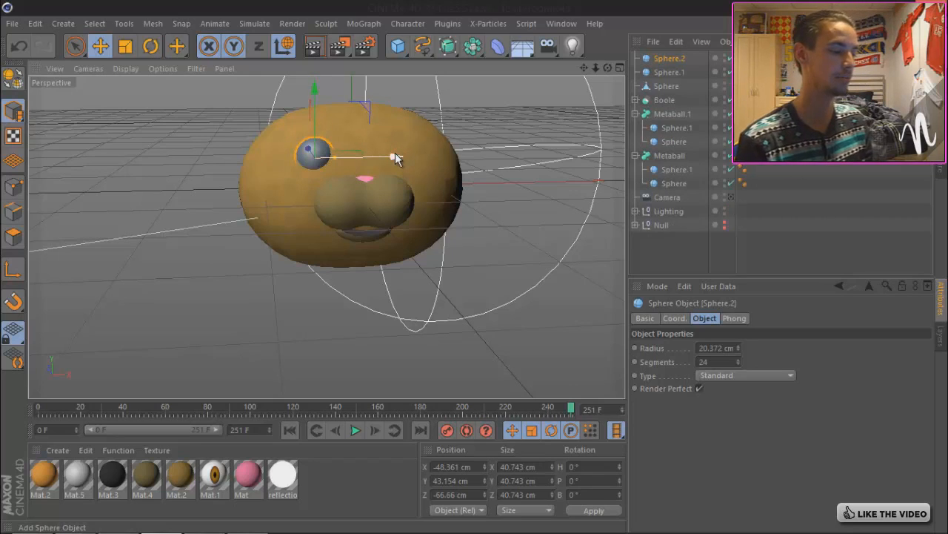
key(Delete)
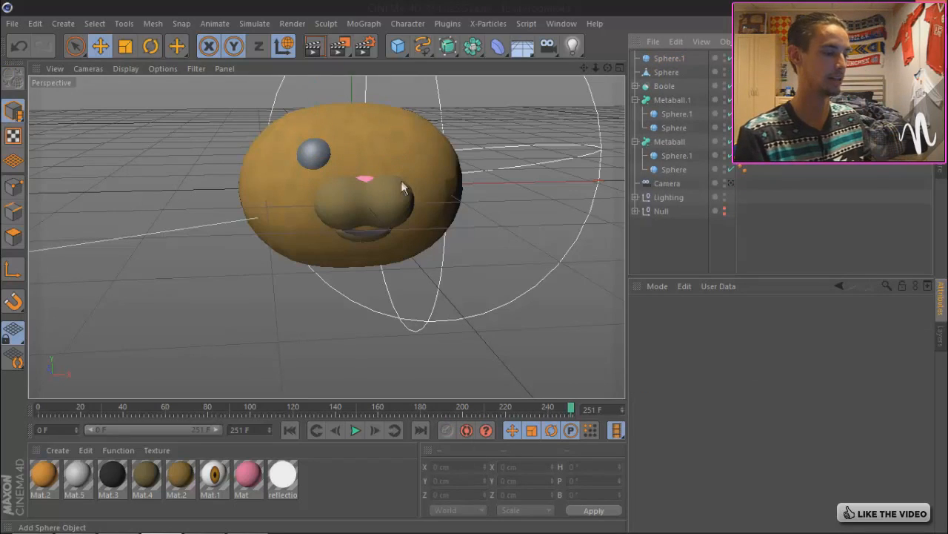
- Apply the eye material Mat.1 to the eye sphere Sphere.1
drag(215, 477, 671, 65)
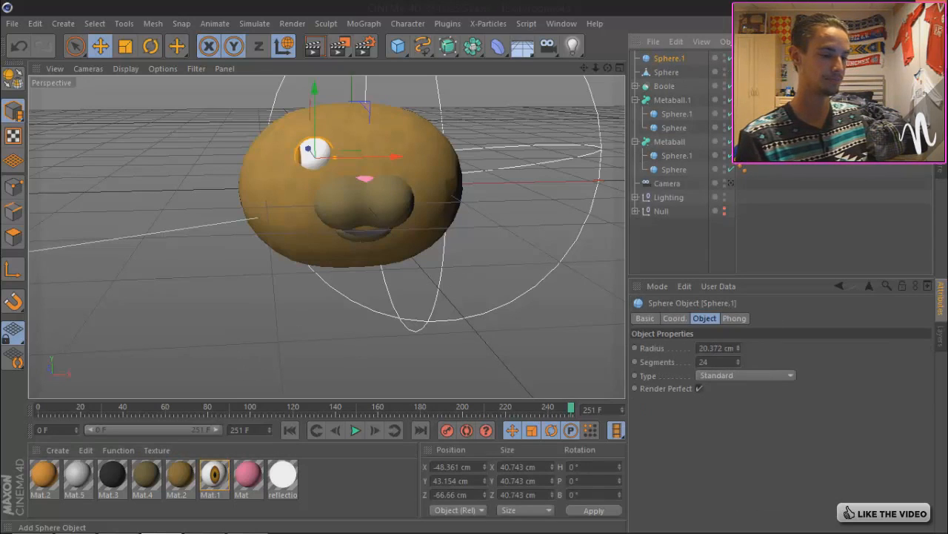
- Offset the Mat.1 texture on the eye sphere by 15% in U and -15% in V
click(756, 59)
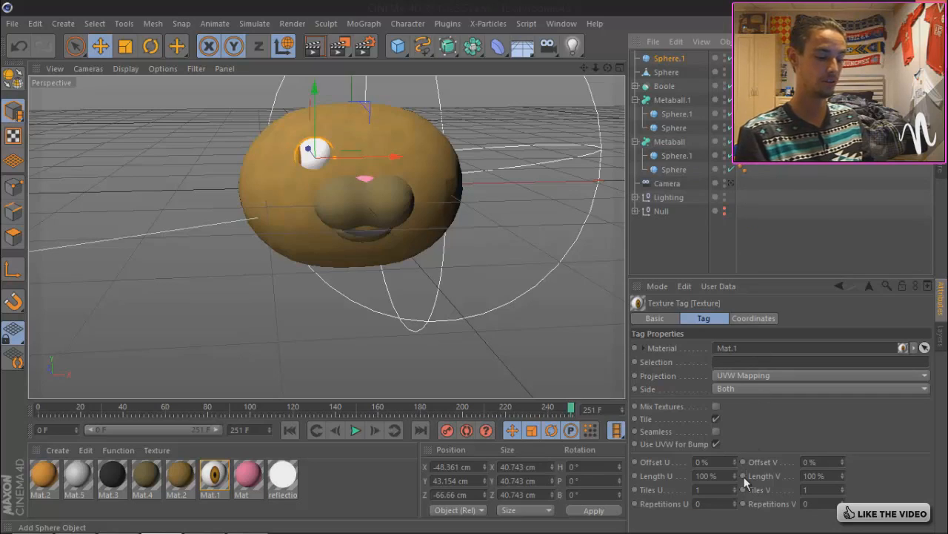
drag(734, 461, 735, 470)
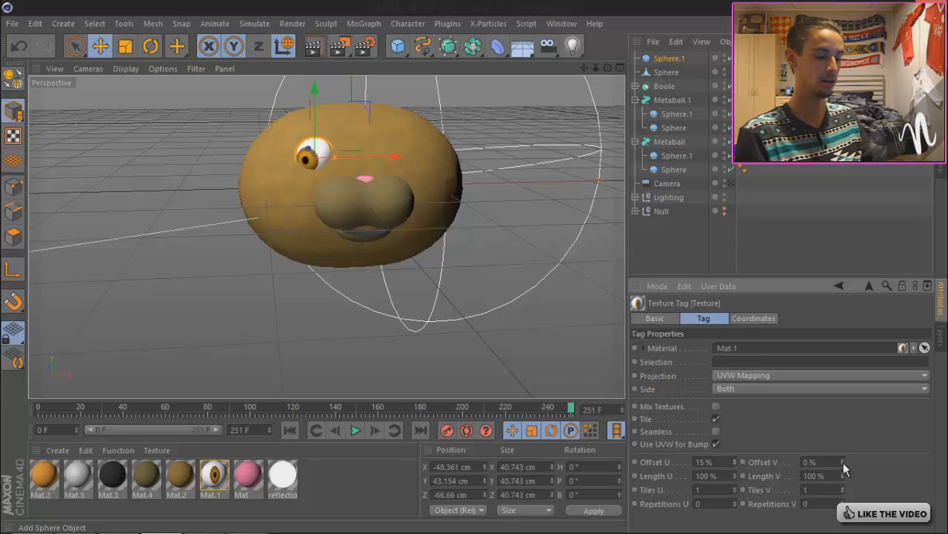
mouse_move(843, 468)
mouse_down()
mouse_move(847, 480)
mouse_move(846, 471)
mouse_up()
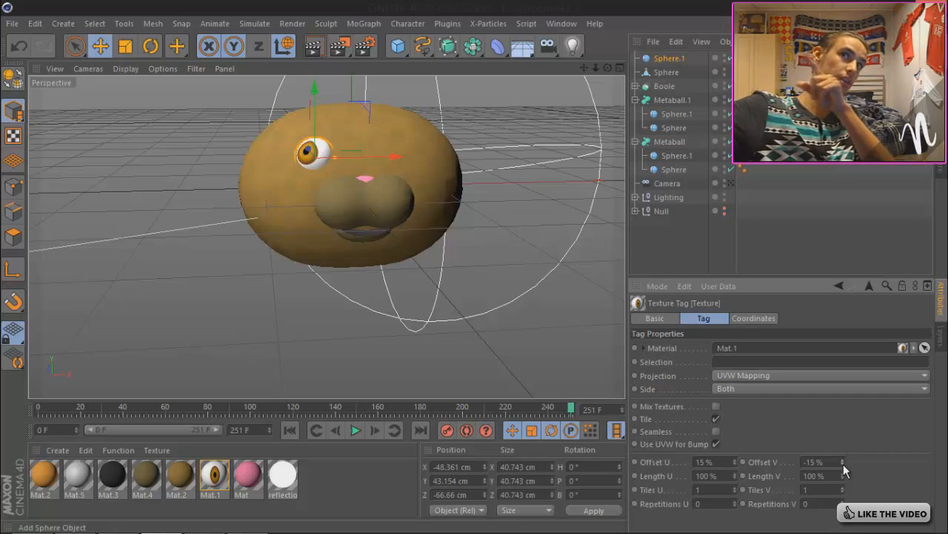
click(663, 244)
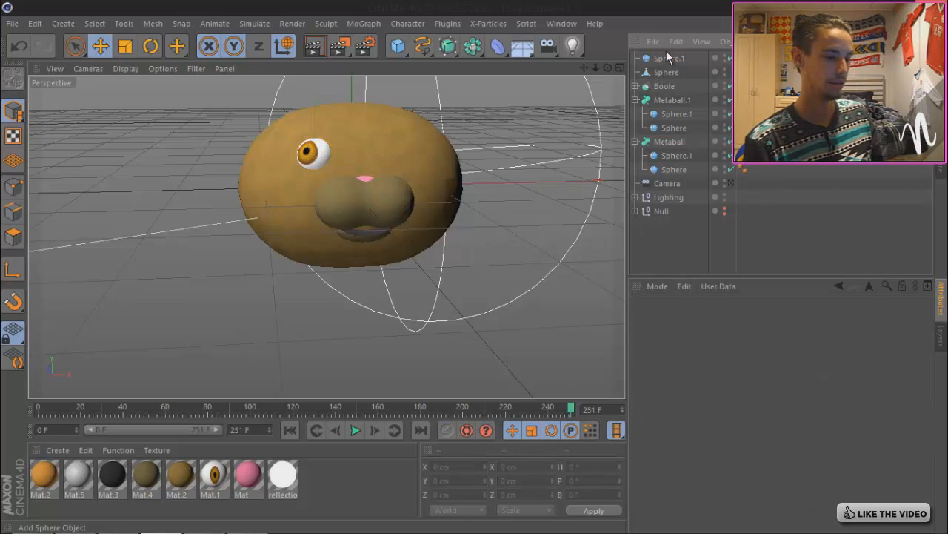
drag(472, 50, 615, 116)
drag(676, 74, 672, 57)
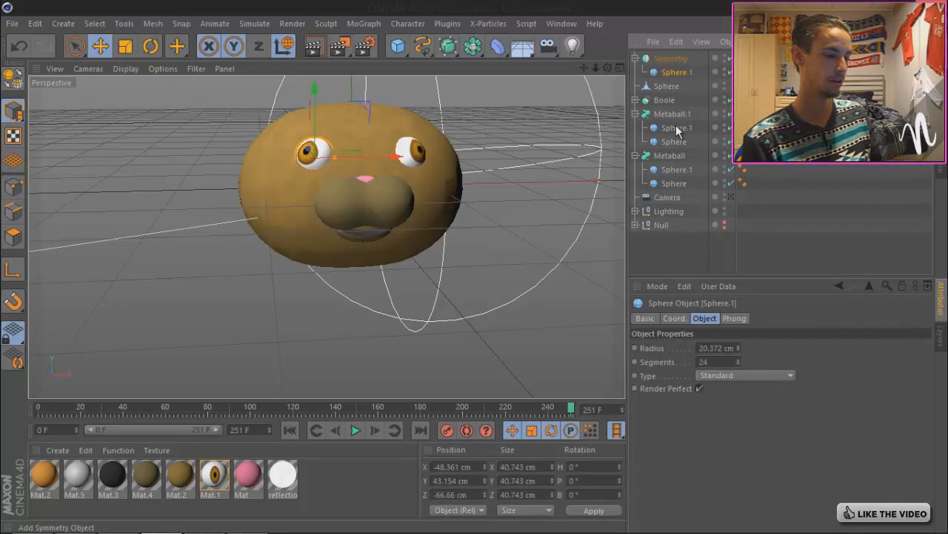
drag(676, 70, 674, 54)
click(671, 73)
key(Delete)
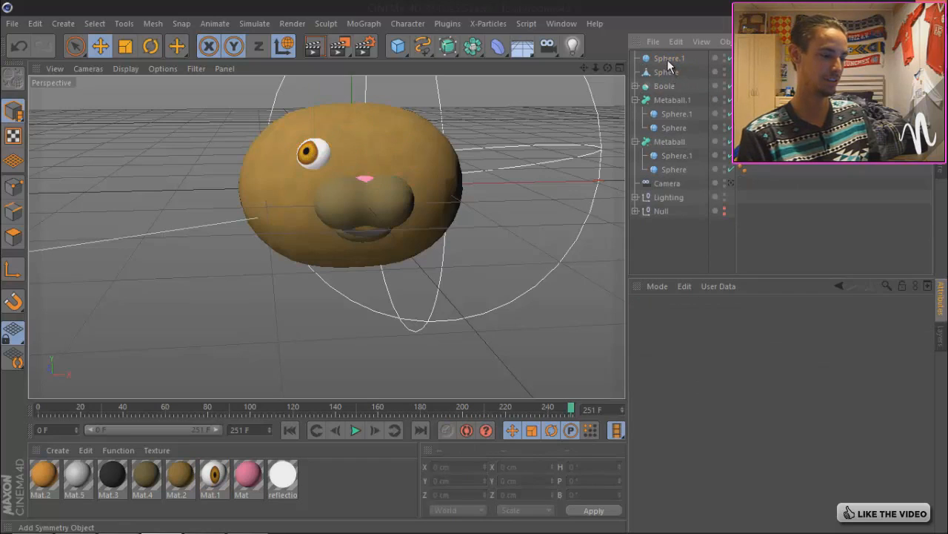
- Duplicate the eye sphere Sphere.1 and move the copy along X to the other side of the face, at about X 48.5 cm
click(669, 64)
key(ctrl+c)
key(ctrl+v)
drag(401, 157, 486, 163)
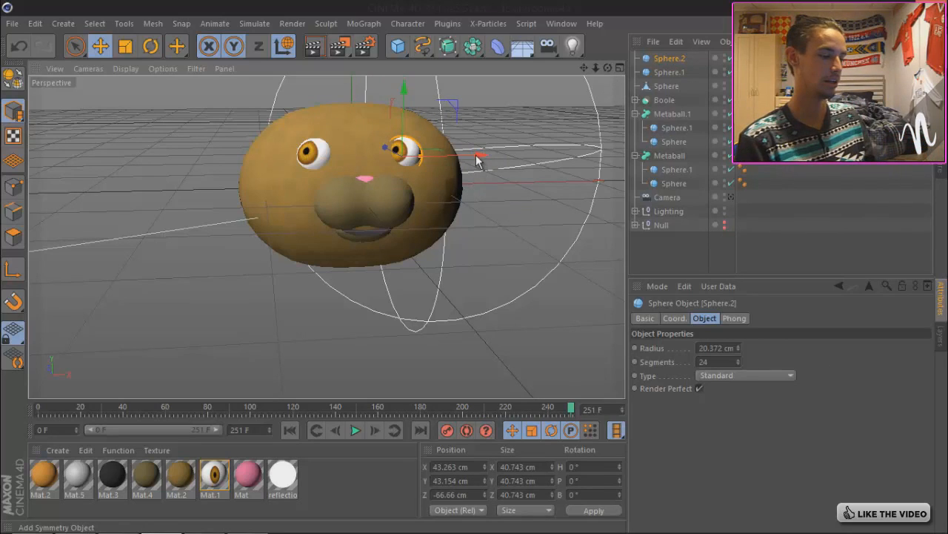
drag(479, 157, 482, 156)
- Adjust the U offset of the Mat.1 texture on both eye spheres together so the pupils look straight ahead
ctrl+click(667, 72)
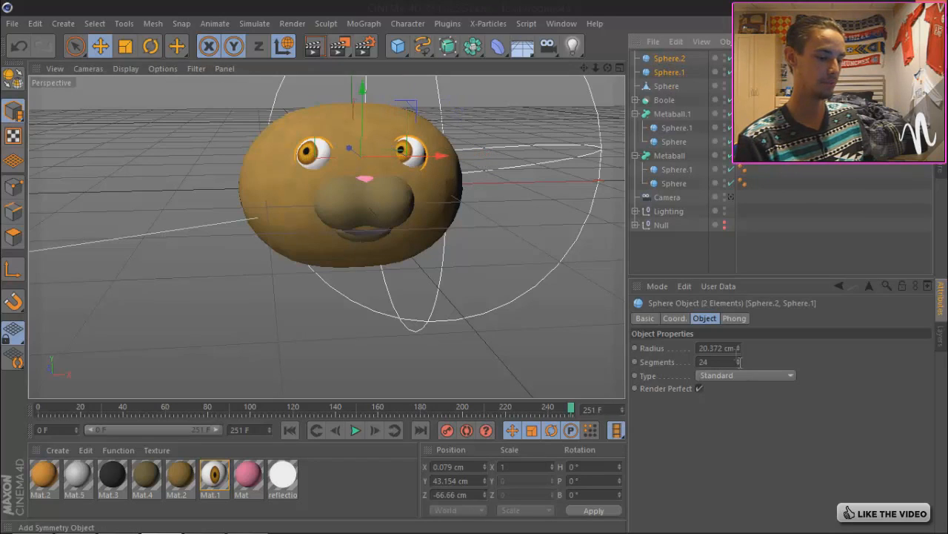
click(756, 72)
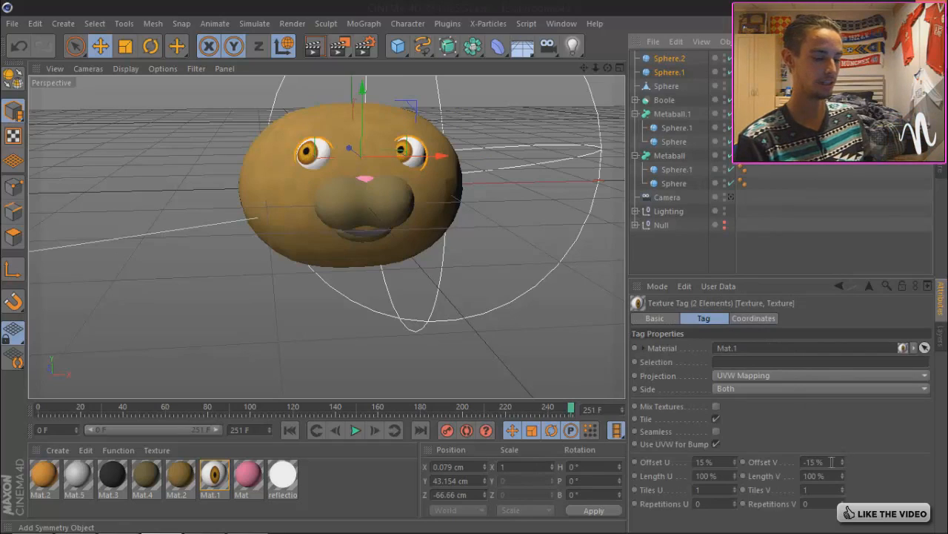
drag(734, 460, 734, 462)
click(681, 253)
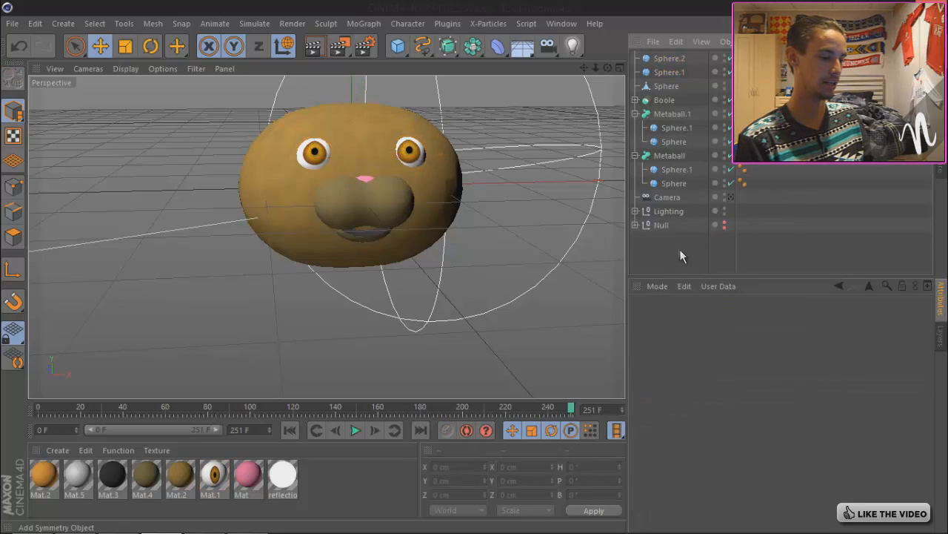
- Duplicate the two eye spheres, Sphere.1 and Sphere.2, in place as the base for the eyelids
click(664, 60)
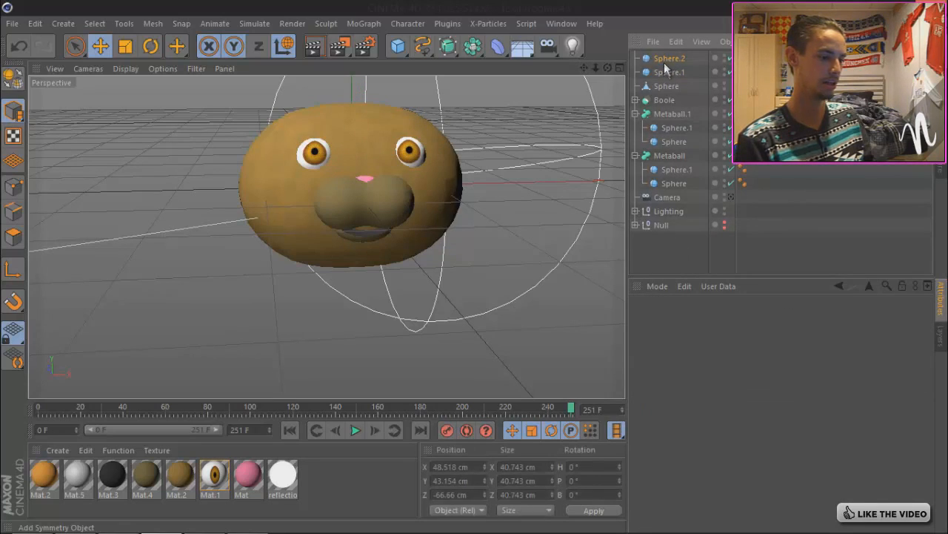
shift+click(667, 72)
mouse_move(477, 266)
alt+mouse_down()
mouse_move(468, 266)
mouse_move(490, 279)
mouse_move(476, 265)
mouse_move(419, 267)
mouse_move(476, 268)
alt+mouse_up()
click(672, 239)
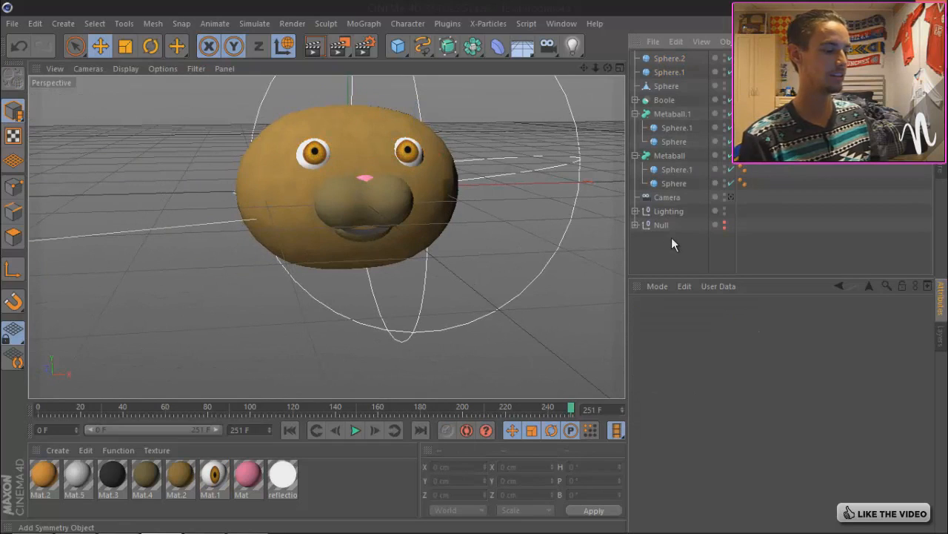
click(663, 59)
ctrl+click(664, 73)
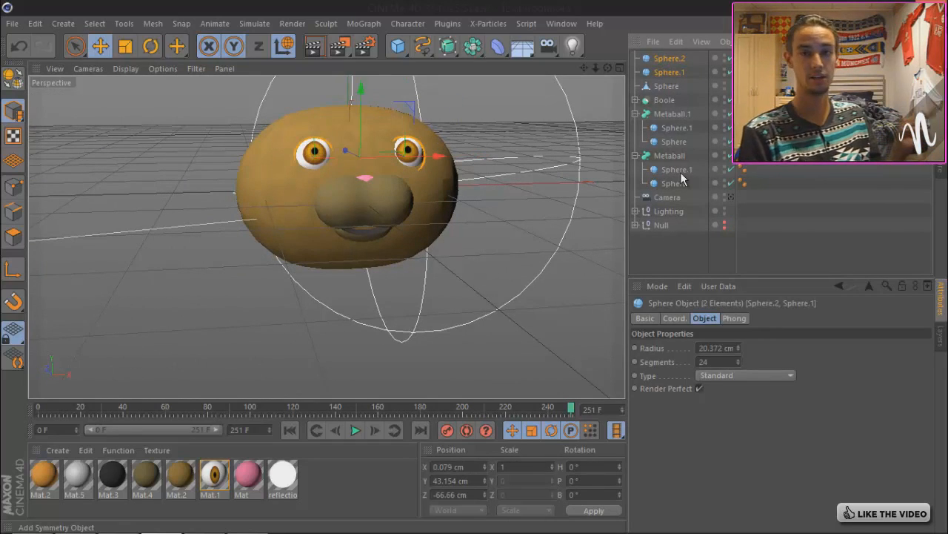
key(ctrl+c)
key(ctrl+v)
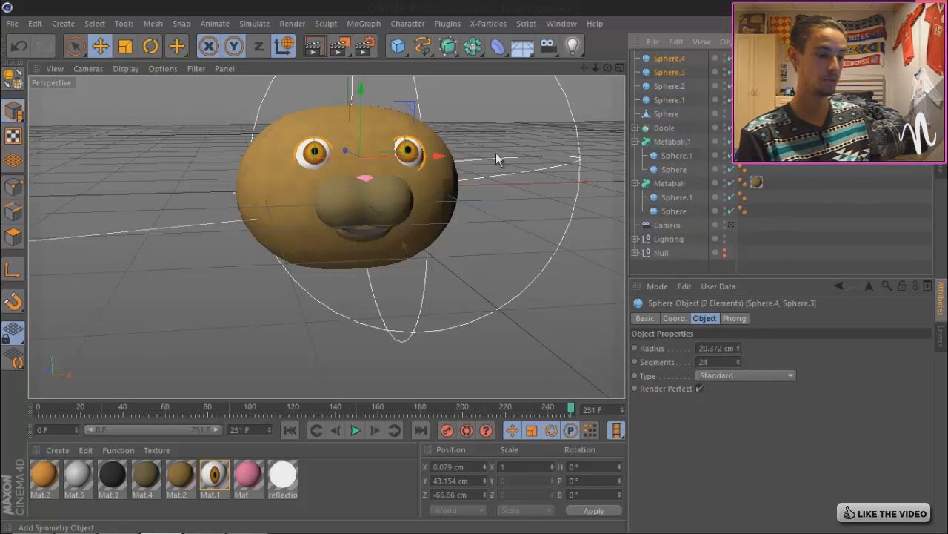
- Apply the brown head material Mat.2 to both eyelid spheres and make them hemispheres with a radius of 22.372 cm
drag(180, 481, 682, 130)
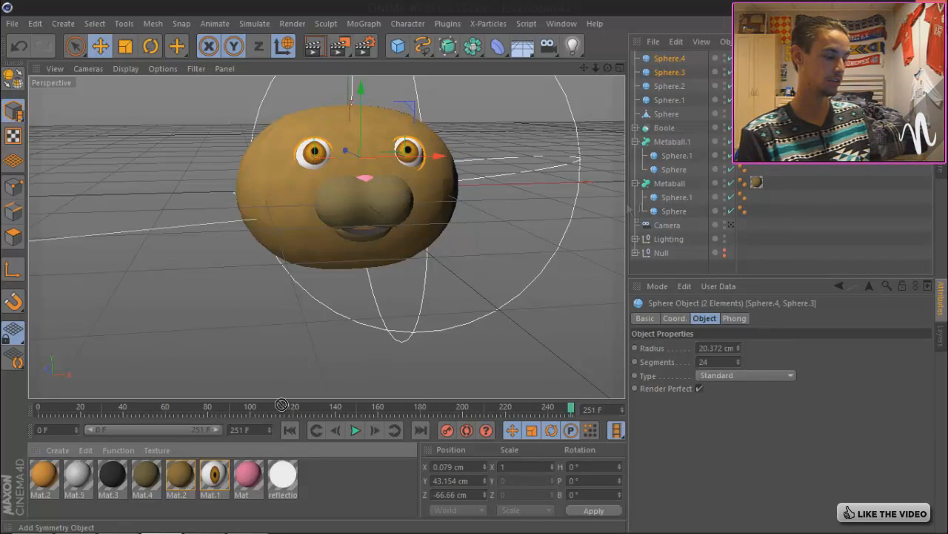
click(739, 346)
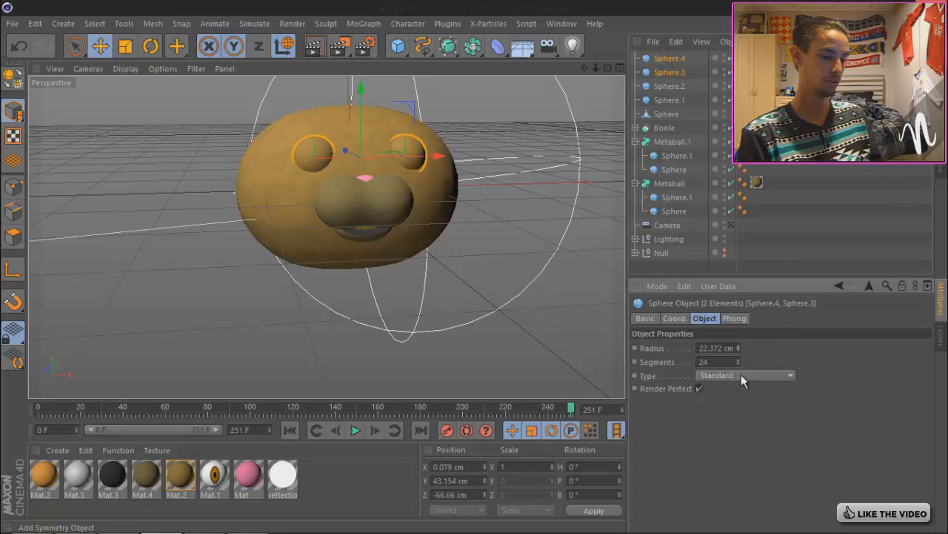
click(743, 376)
click(735, 458)
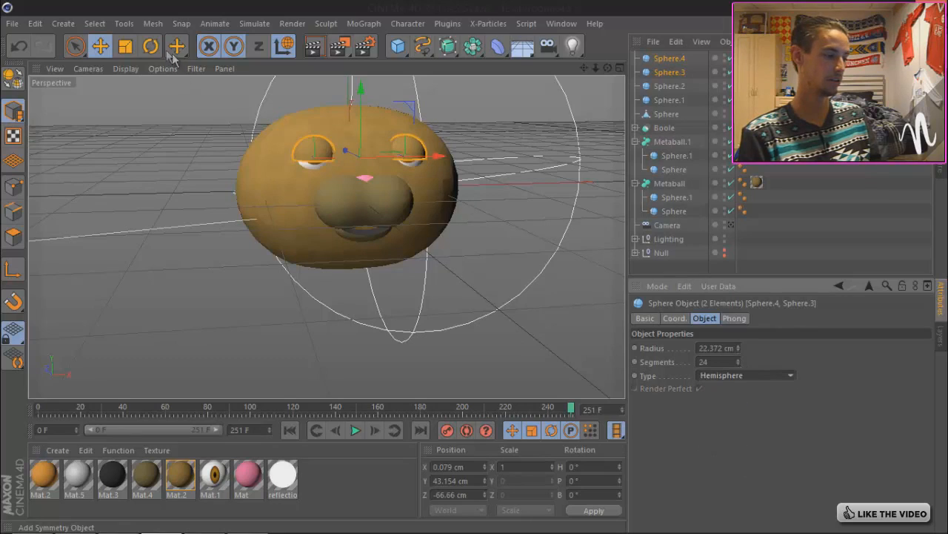
- Rotate the two eyelid hemispheres back so they open above the pupils
key(r)
mouse_move(368, 152)
mouse_down()
mouse_move(353, 94)
mouse_move(364, 155)
mouse_move(363, 141)
mouse_up()
click(807, 118)
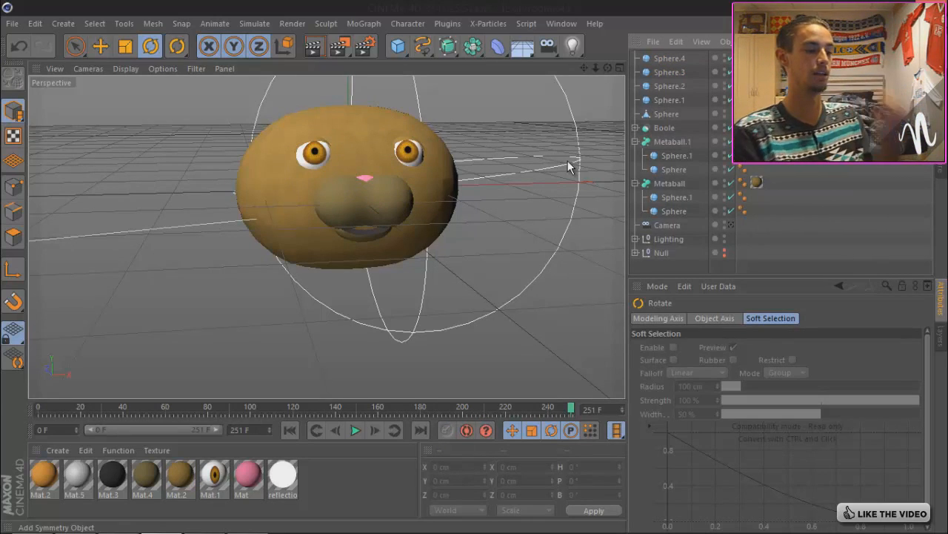
- Add a Landscape object as the base for the tuft of hair
click(396, 47)
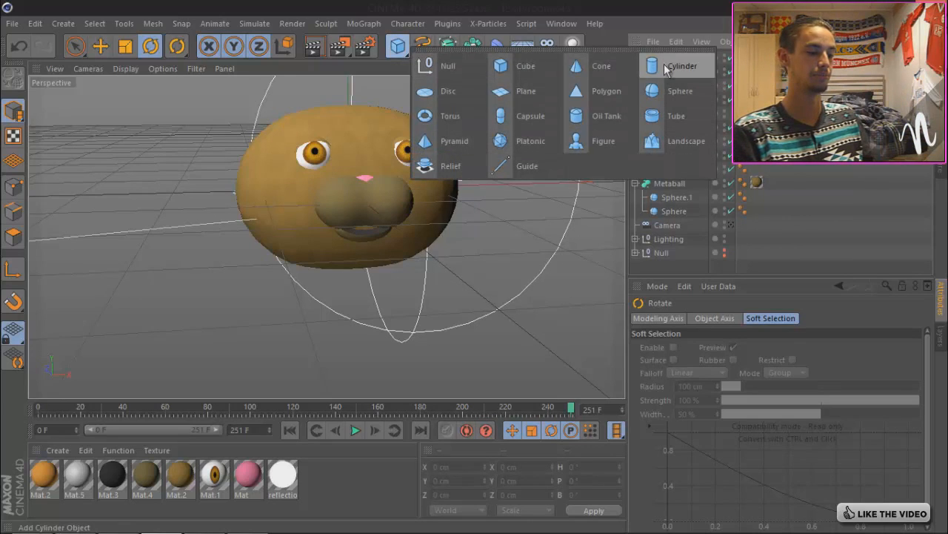
click(639, 24)
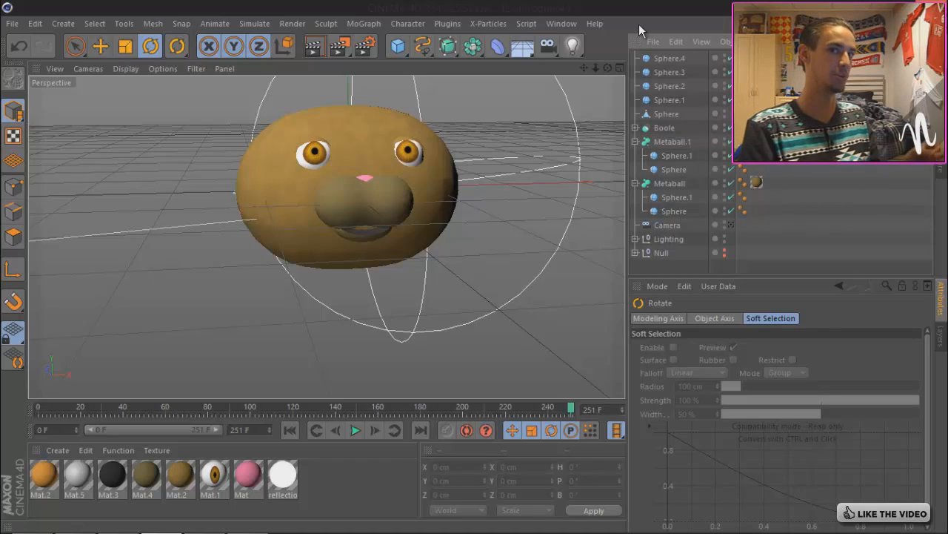
mouse_move(472, 276)
alt+mouse_down()
mouse_move(474, 267)
mouse_move(508, 261)
mouse_move(470, 272)
mouse_move(475, 266)
alt+mouse_up()
drag(585, 68, 476, 267)
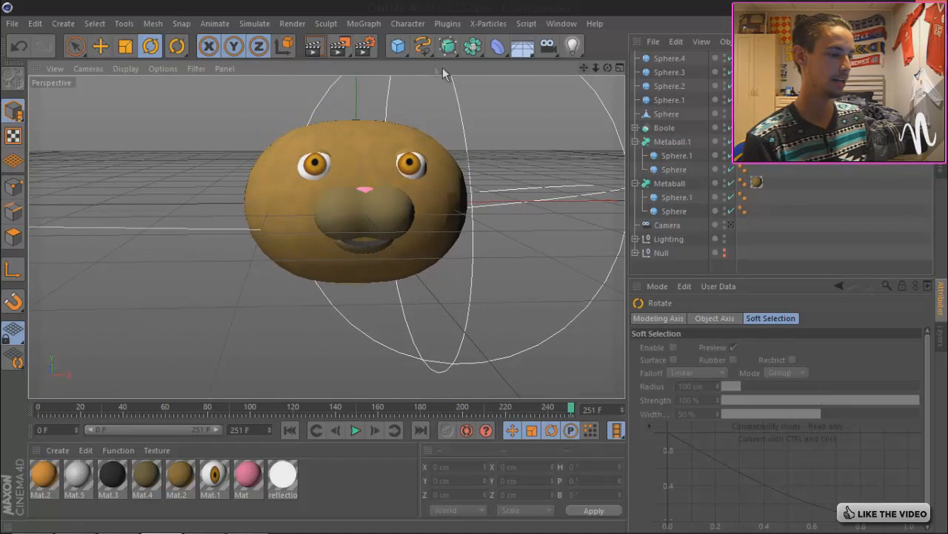
click(397, 47)
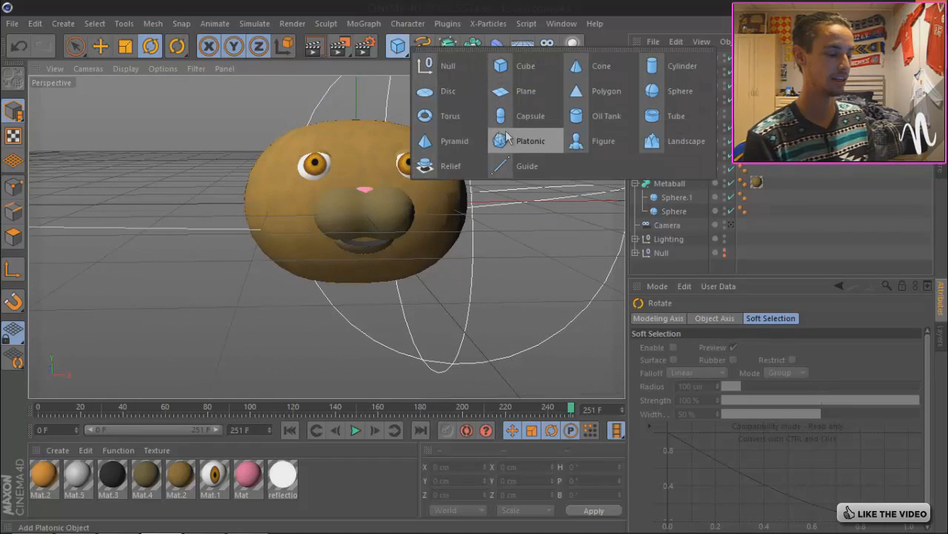
click(652, 141)
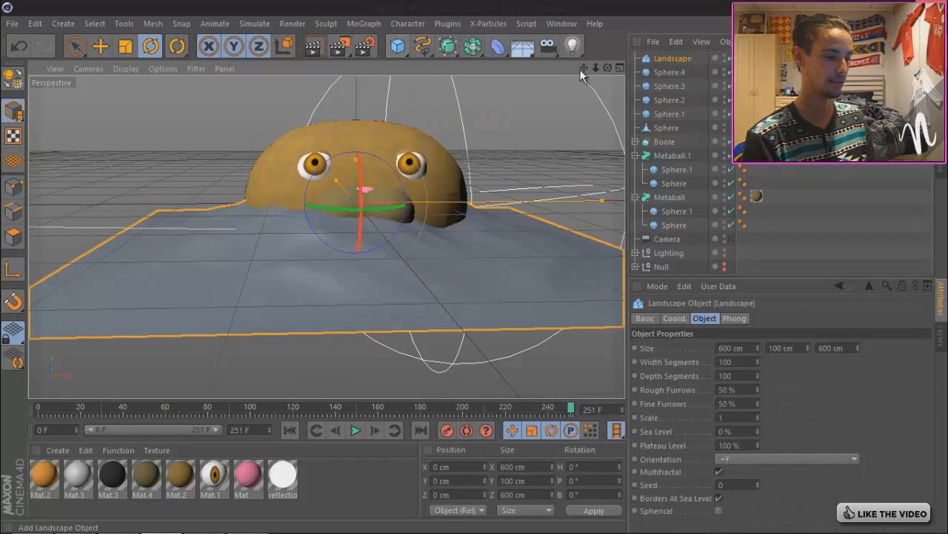
- Shrink the Landscape to about 143.7 cm wide and 151.9 cm deep
drag(480, 279, 479, 262)
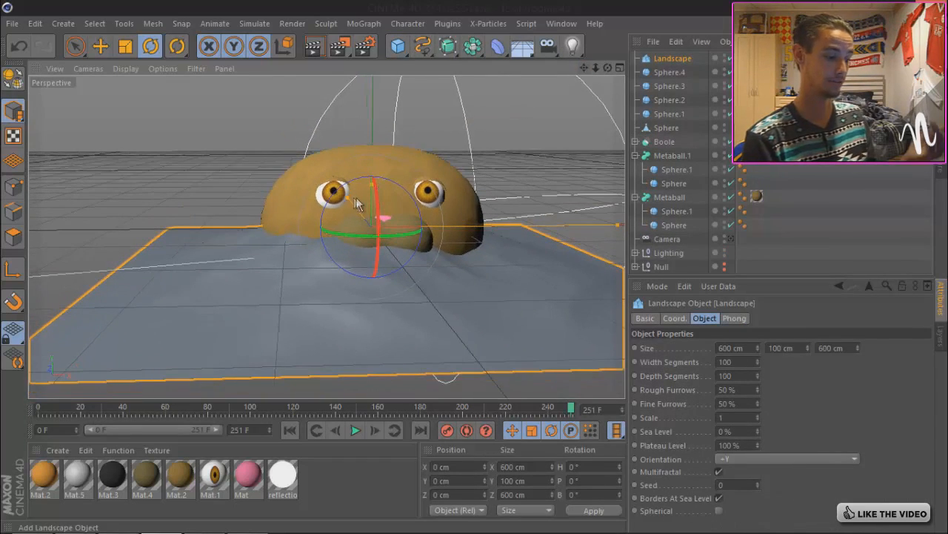
drag(346, 199, 360, 224)
drag(617, 225, 422, 260)
- Place the Landscape on top of the head at about Y 87.4, Z -13.4 cm, tilted to a pitch of about 18.8°
click(93, 48)
drag(375, 146, 373, 76)
click(151, 46)
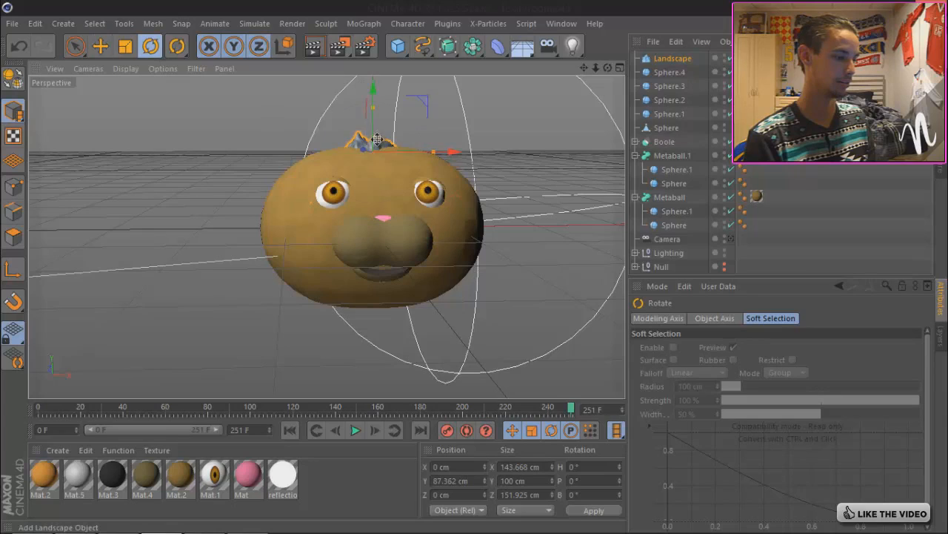
drag(374, 152, 381, 174)
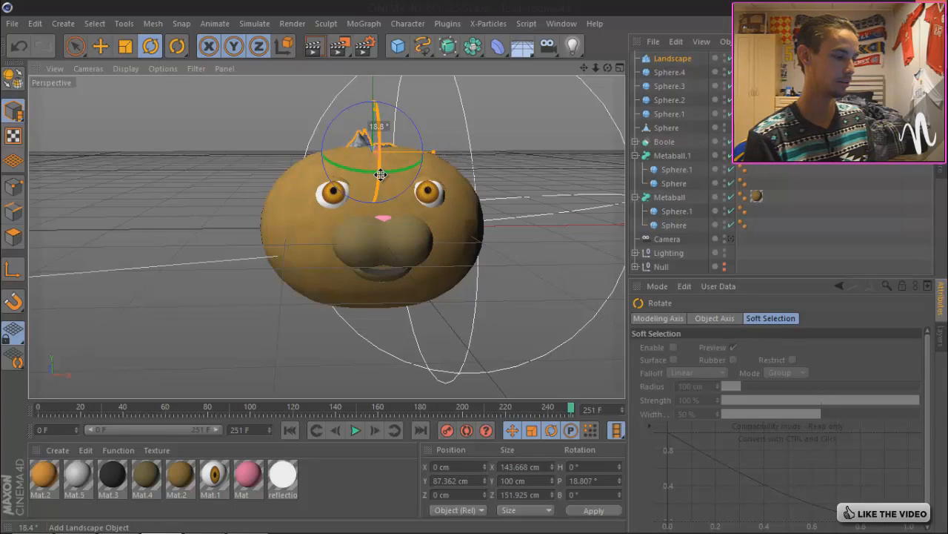
click(100, 46)
drag(365, 153, 364, 155)
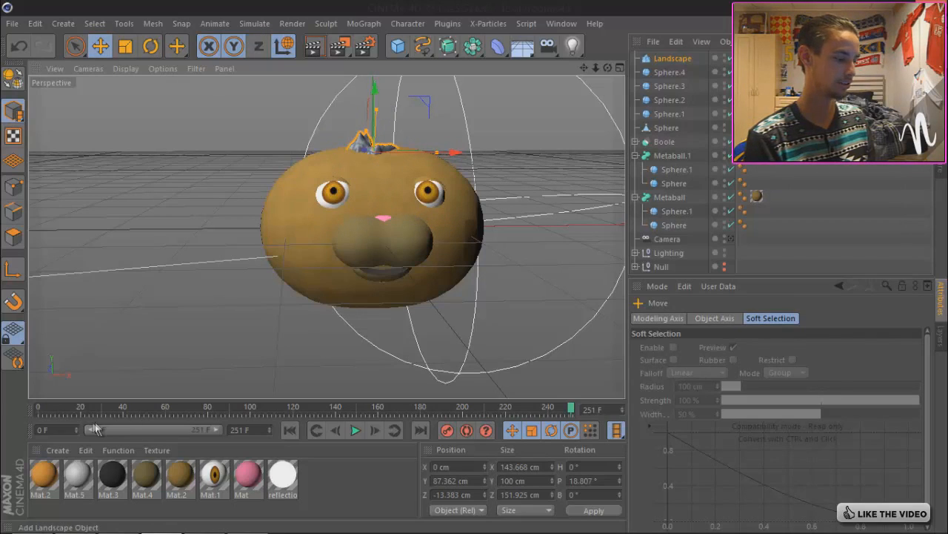
- Apply the orange material Mat.2 to the Landscape hair tuft
click(45, 474)
drag(42, 480, 683, 59)
click(683, 143)
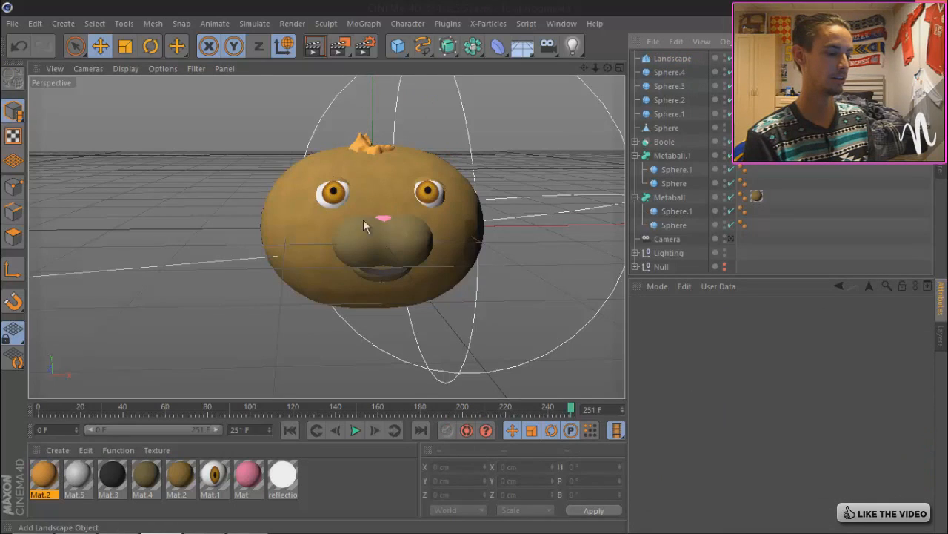
- Reduce the Landscape's depth to about 117.3 cm and move it forward on the head to about Z -24 cm
alt+drag(472, 268, 612, 75)
click(676, 59)
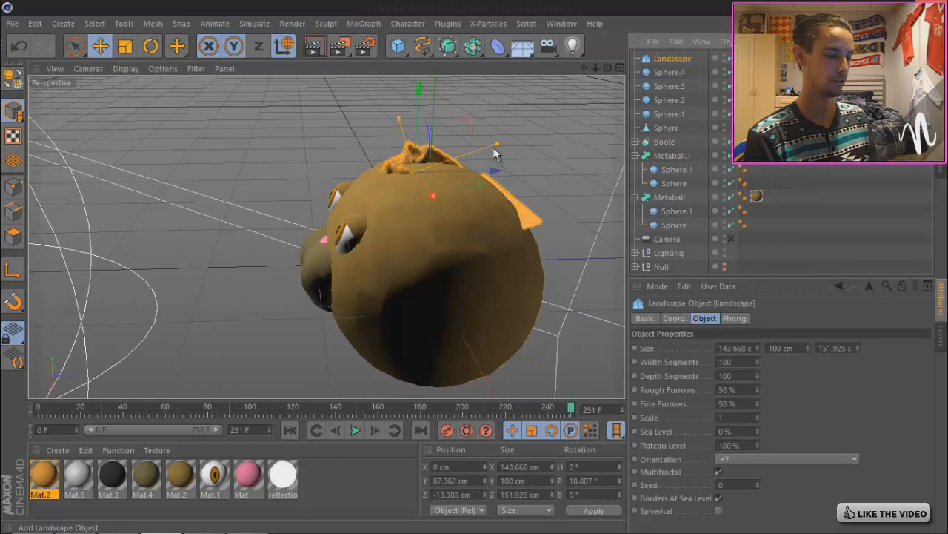
drag(496, 145, 479, 152)
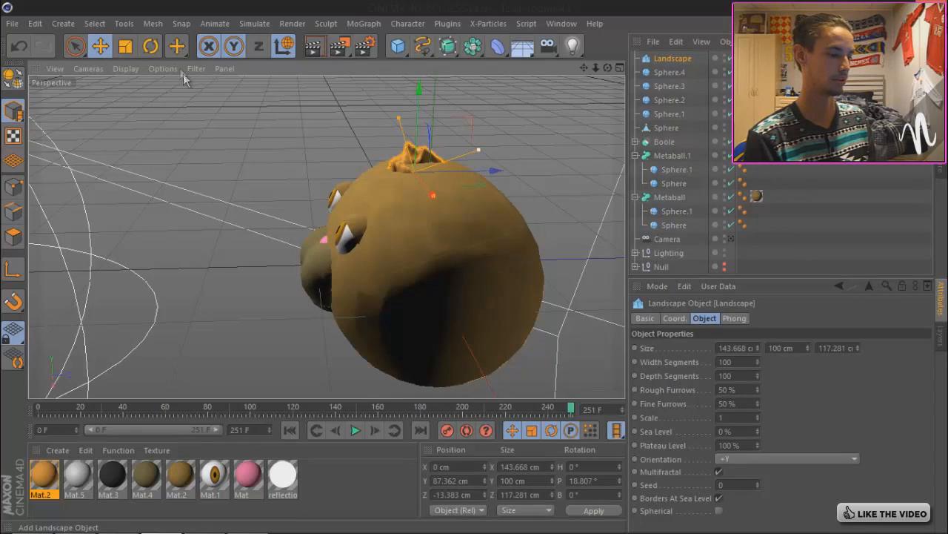
drag(490, 174, 483, 176)
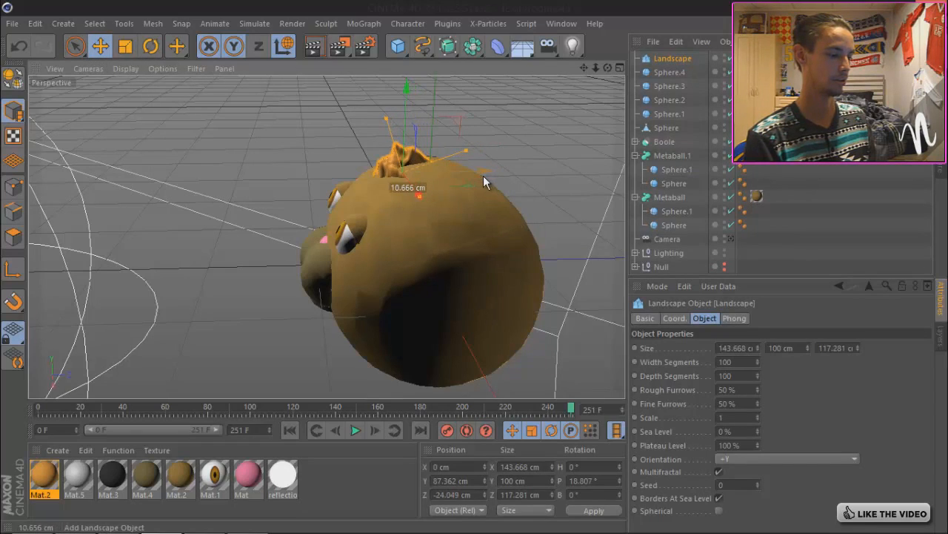
click(560, 100)
mouse_move(606, 68)
mouse_down()
mouse_move(515, 262)
mouse_move(487, 264)
mouse_move(606, 69)
mouse_up()
- Set the Landscape's rough and fine furrows to 100%, its sea level to 21% and its plateau level to 98%
click(669, 59)
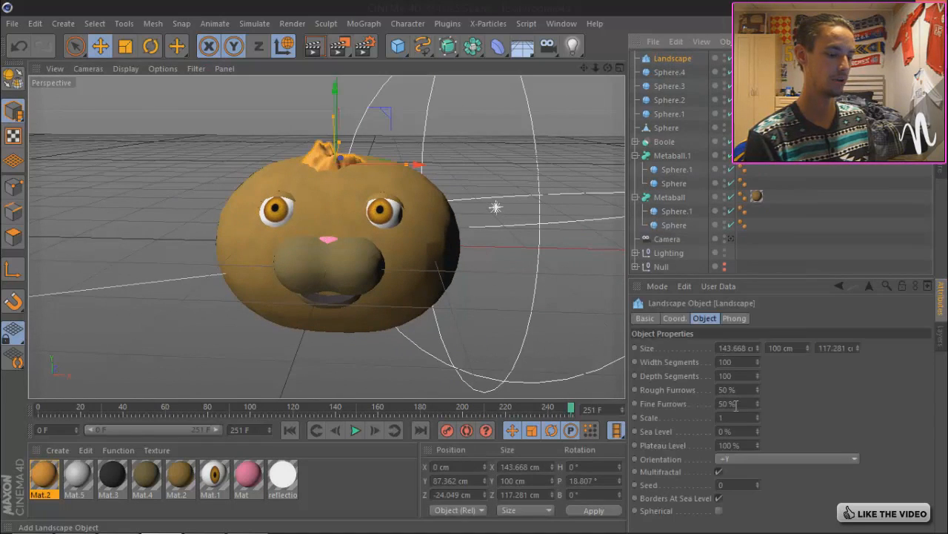
drag(753, 348, 702, 161)
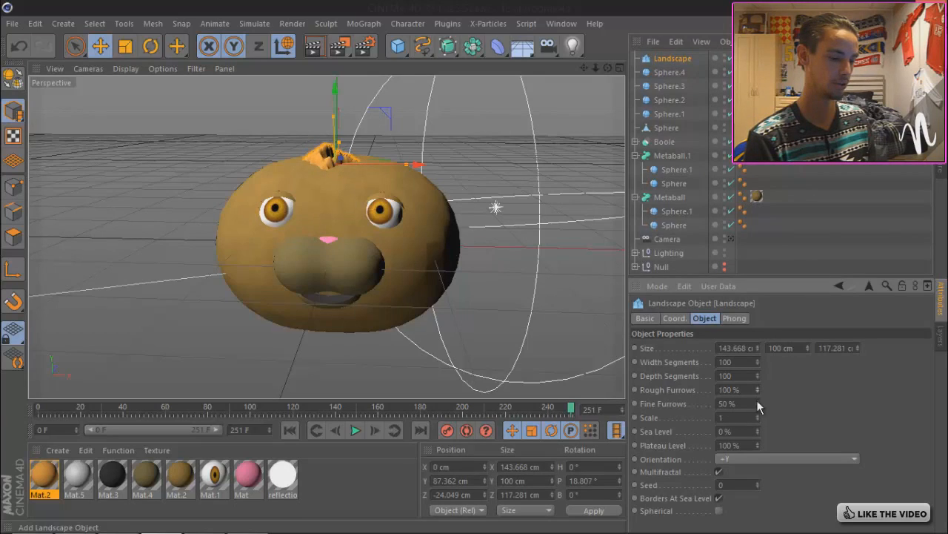
drag(757, 401, 757, 400)
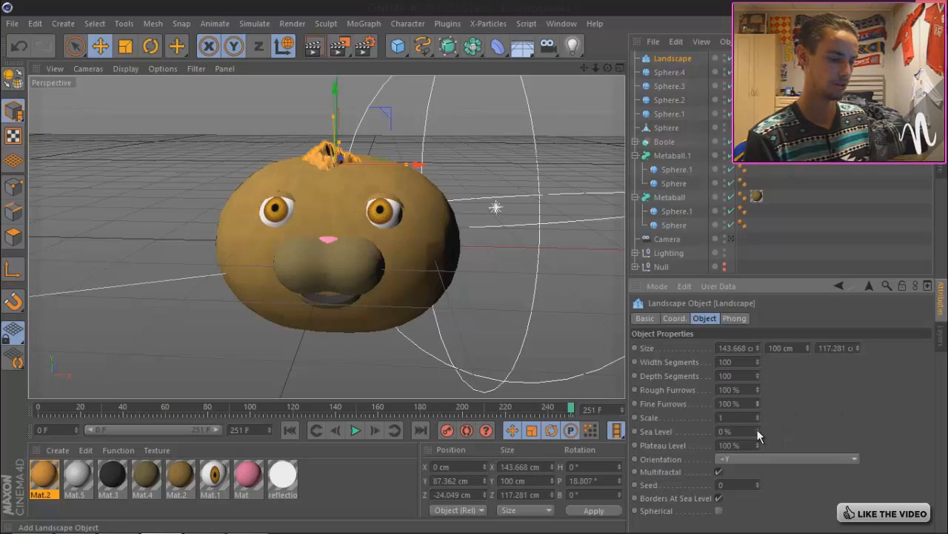
drag(755, 426, 765, 511)
drag(758, 429, 758, 441)
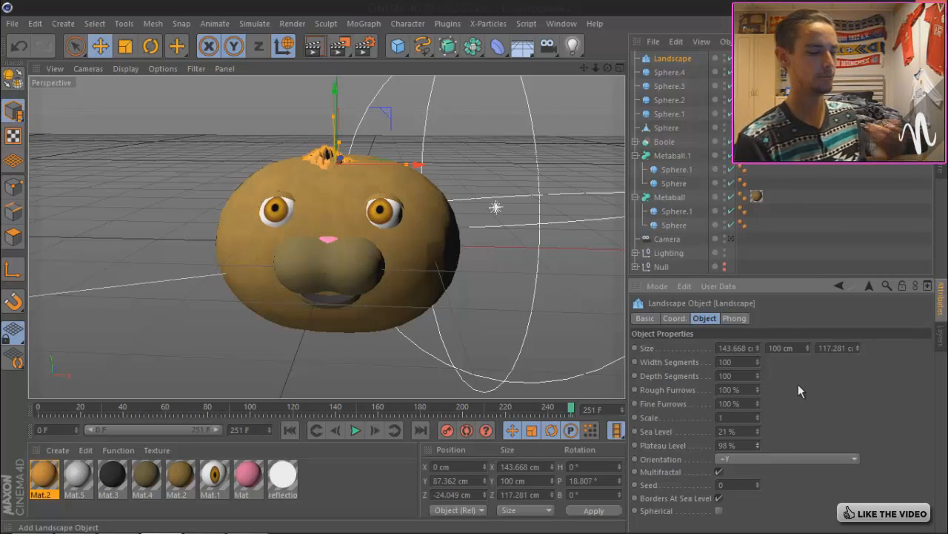
- Raise the Landscape hair tuft on top of the head to about Y 92 cm
click(785, 175)
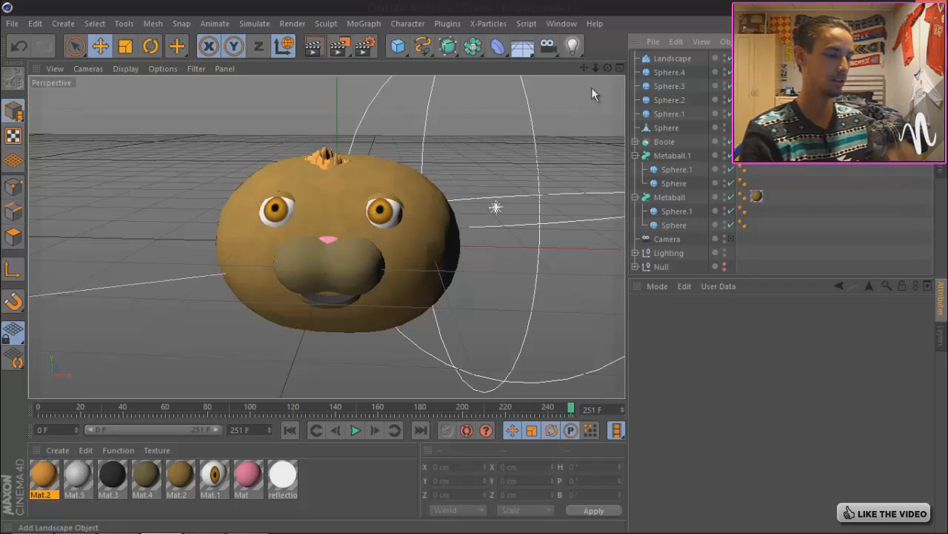
click(670, 59)
drag(336, 102, 337, 99)
click(787, 163)
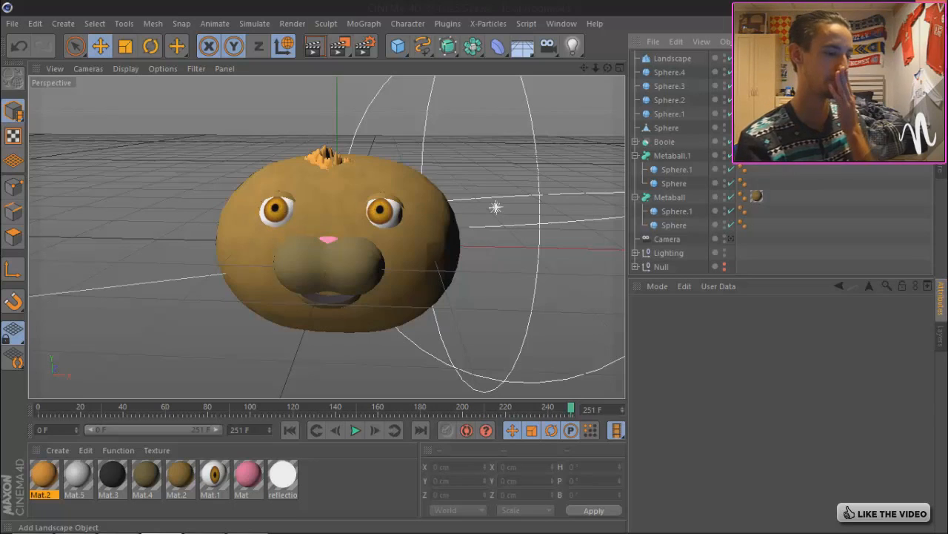
drag(586, 68, 663, 62)
click(669, 58)
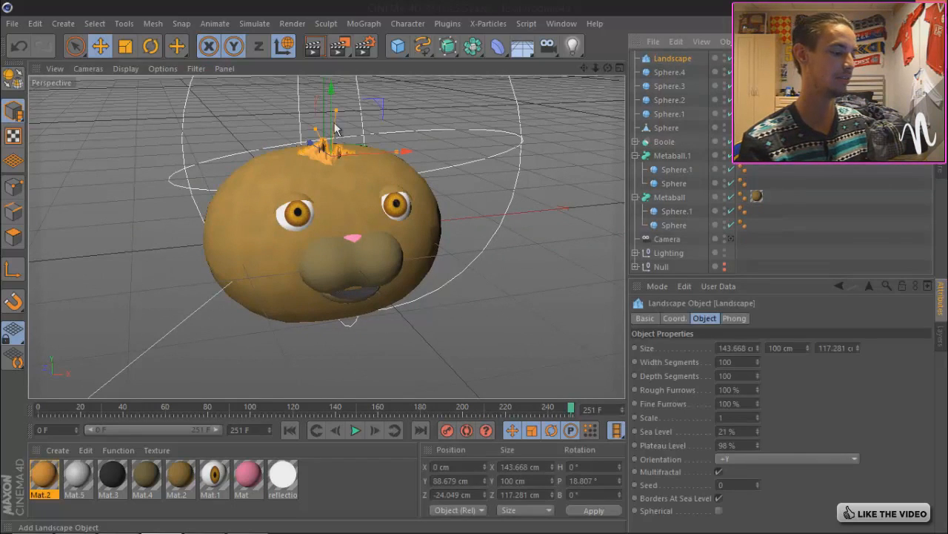
drag(332, 88, 332, 85)
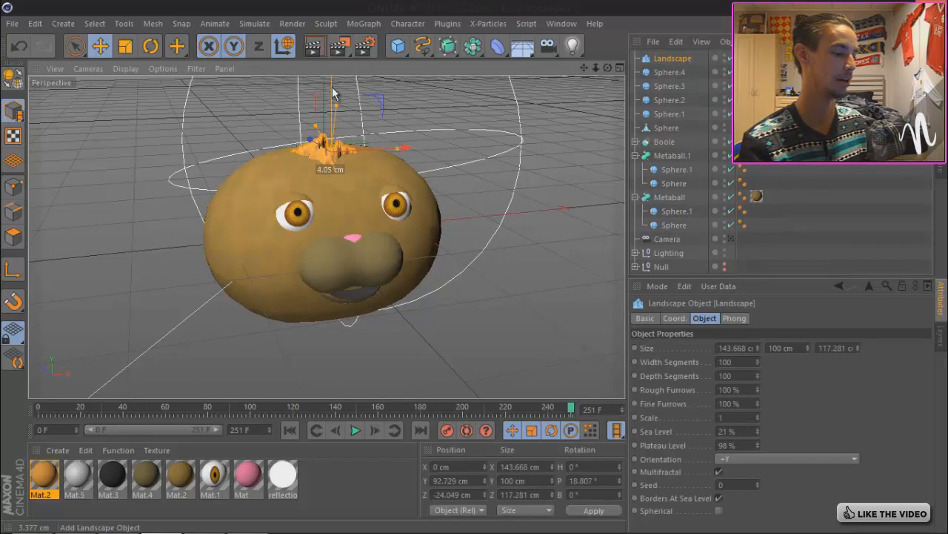
click(803, 168)
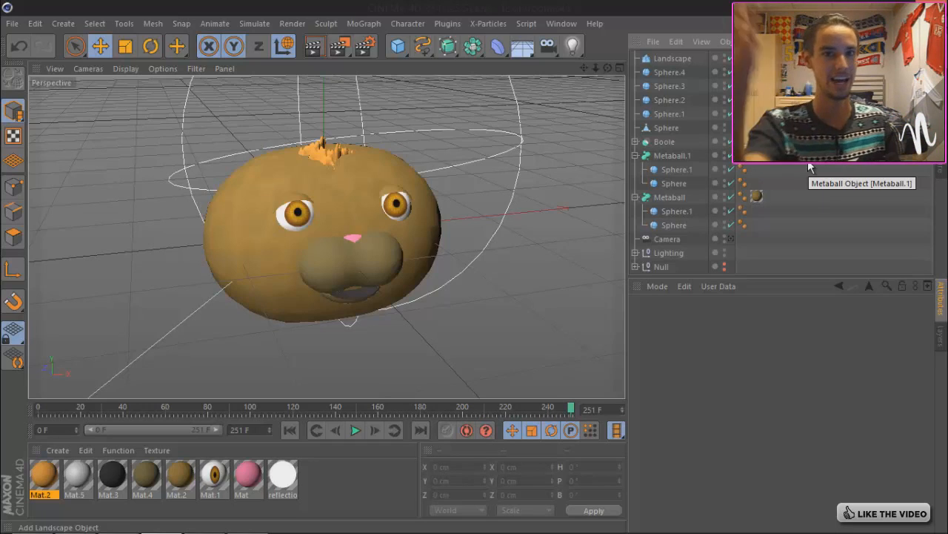
mouse_move(316, 528)
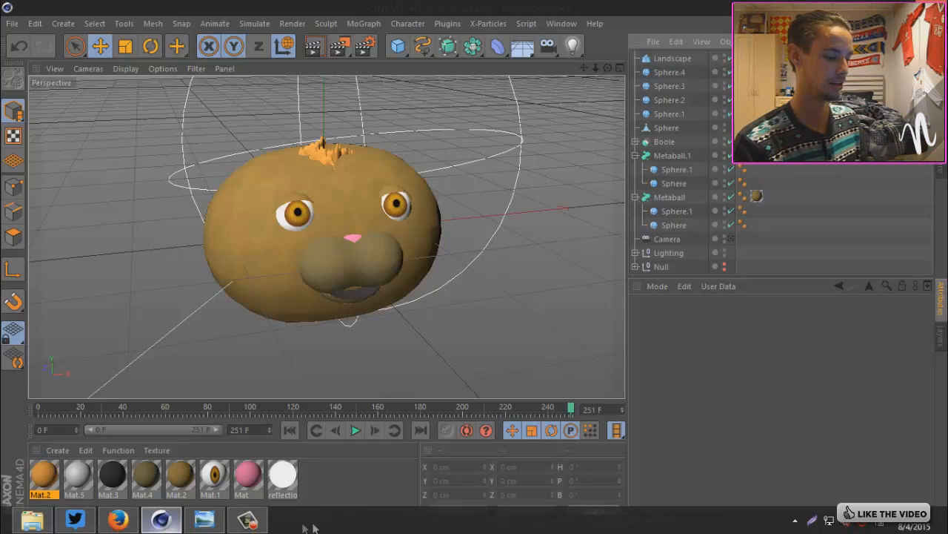
click(251, 526)
click(251, 525)
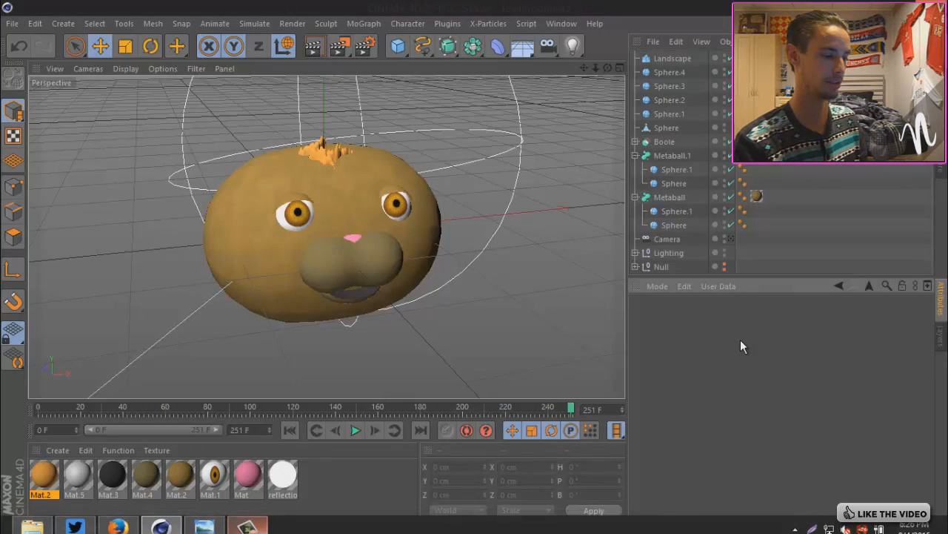
- Add a sphere for the ear, move it beside the head to about X -156 cm and make it editable
mouse_move(606, 68)
mouse_down()
mouse_move(474, 269)
mouse_move(607, 67)
mouse_up()
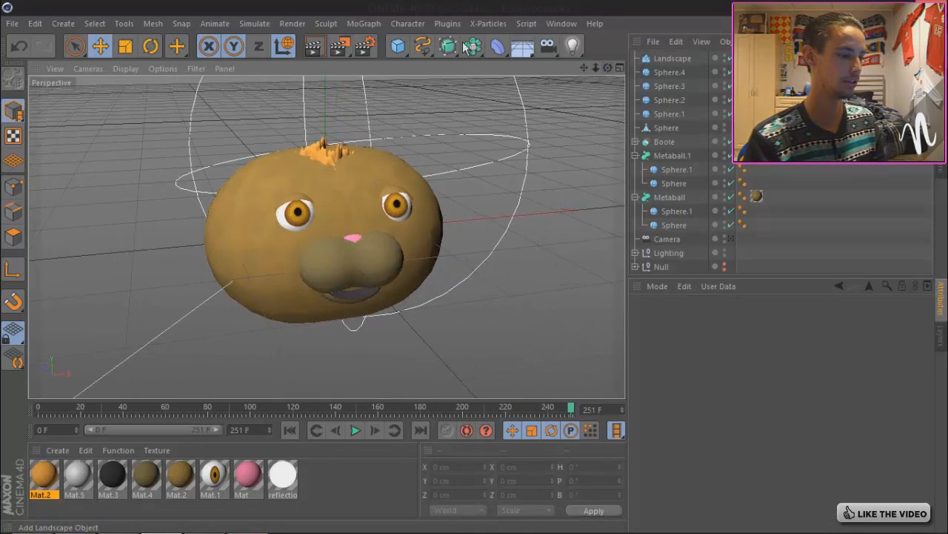
drag(398, 49, 669, 88)
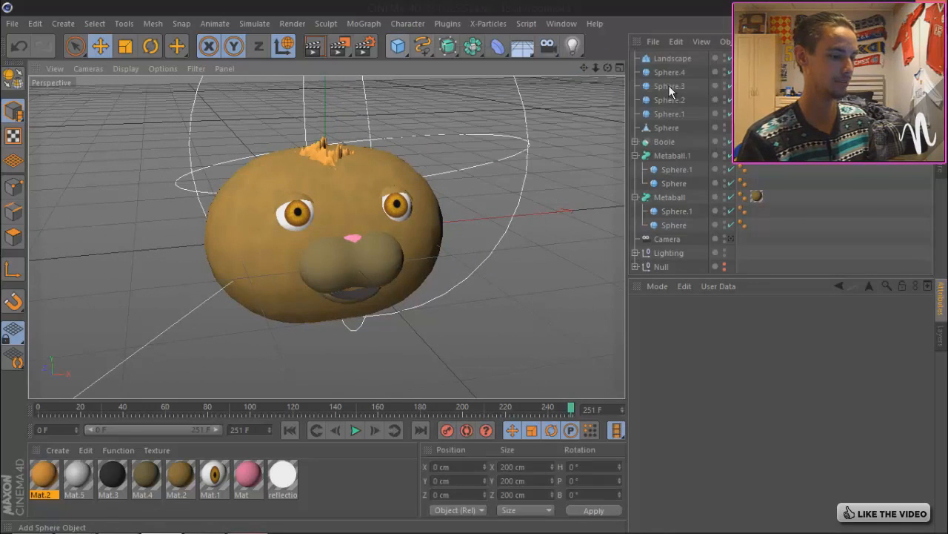
drag(398, 226, 254, 243)
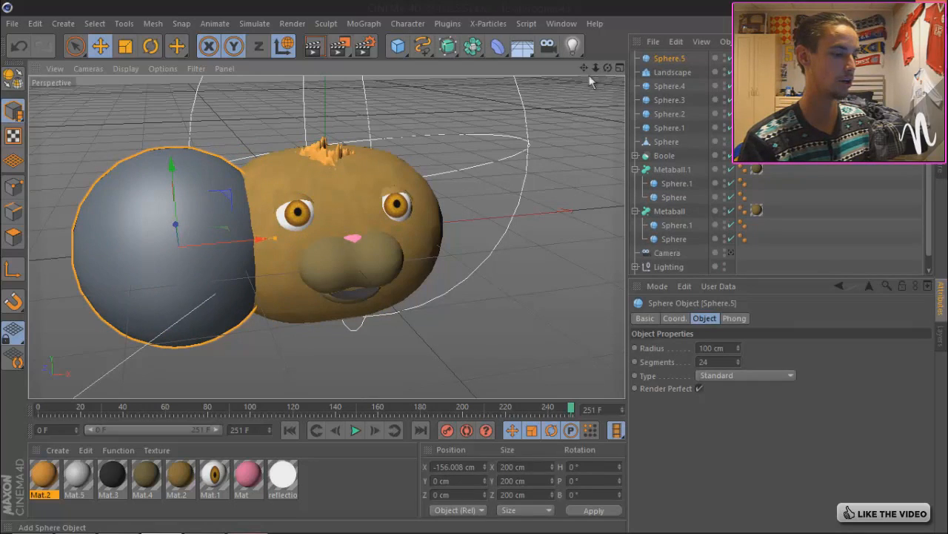
drag(584, 68, 607, 68)
click(673, 61)
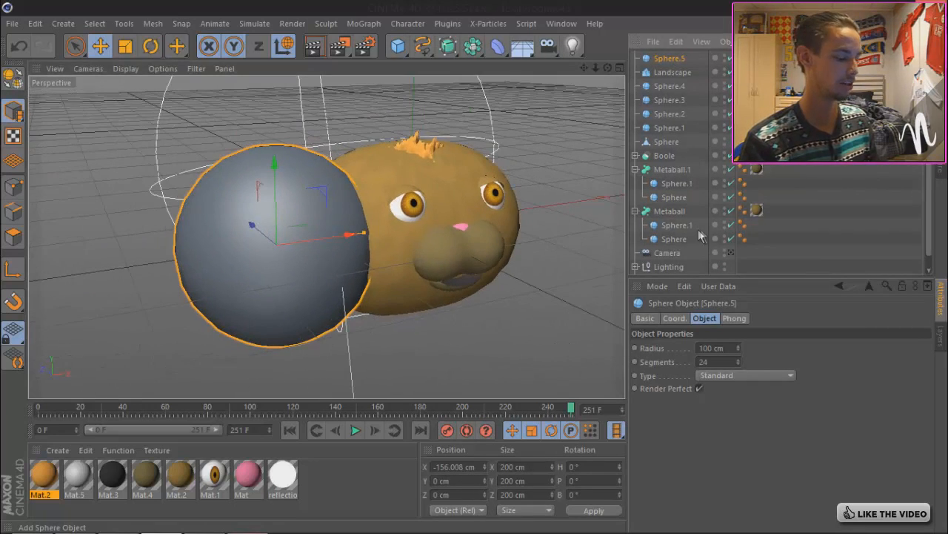
key(c)
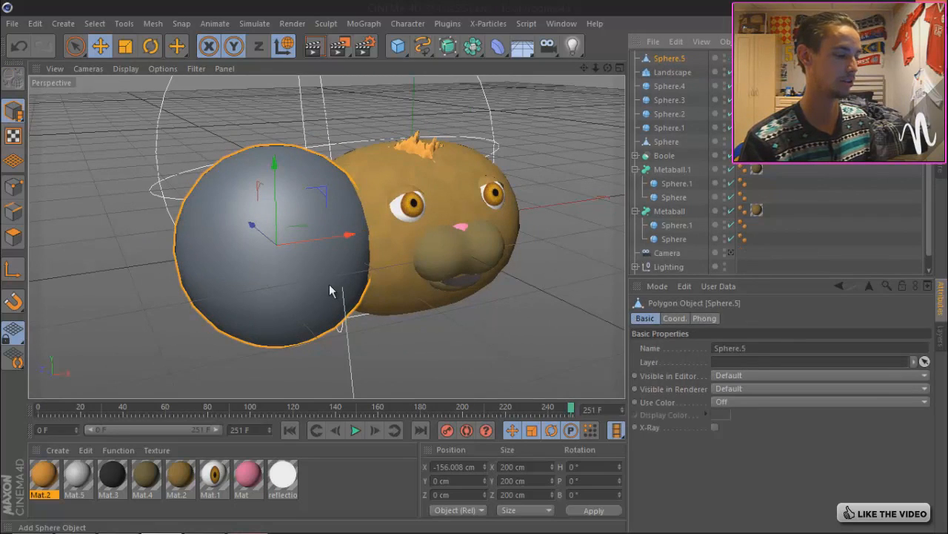
- Scale the ear sphere to about 121.5 x 174.4 x 57.4 cm and tilt it to a bank of -10°
click(125, 47)
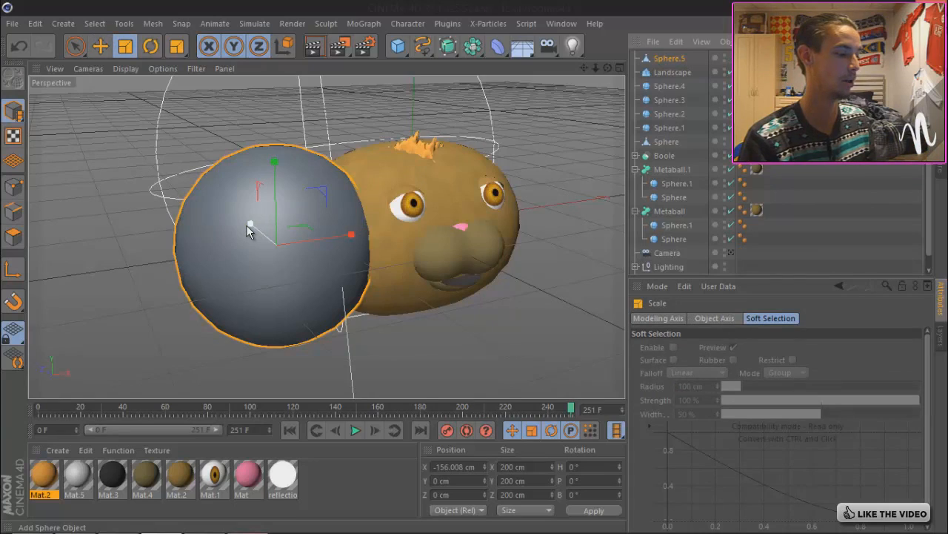
drag(247, 224, 357, 232)
drag(332, 237, 324, 241)
drag(274, 162, 274, 183)
click(151, 46)
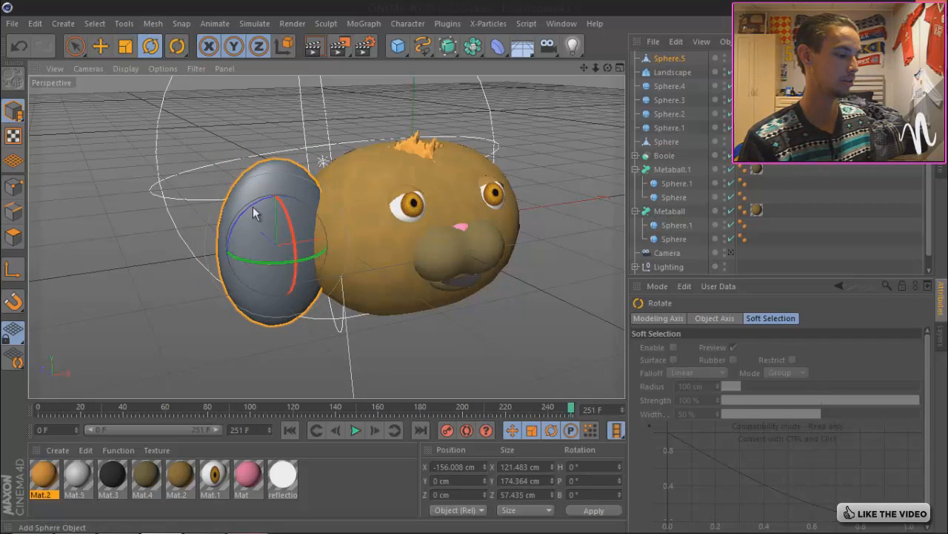
drag(250, 208, 240, 216)
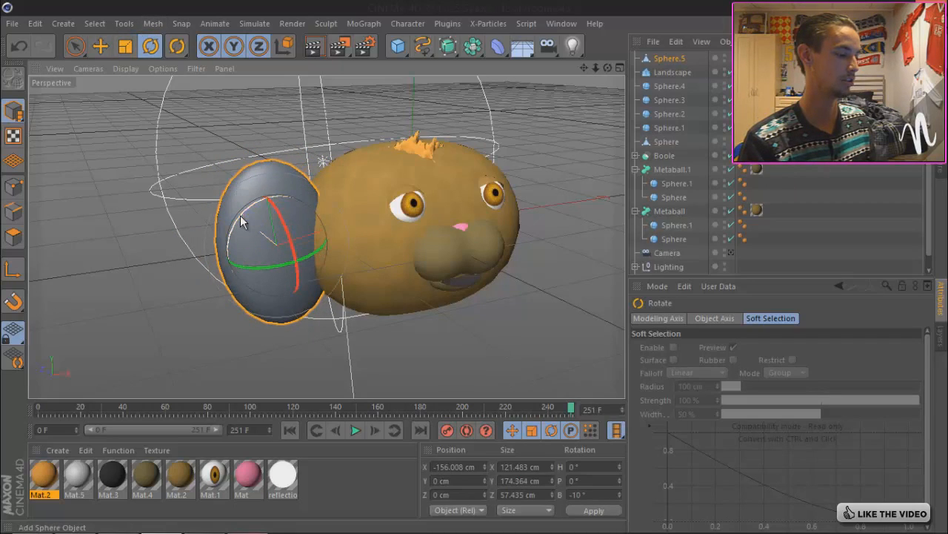
- Move the flattened ear sphere onto the upper side of the head at about X -60.2, Y 44.5 cm
click(104, 47)
drag(326, 233, 412, 213)
drag(362, 150, 350, 100)
drag(429, 183, 428, 183)
mouse_move(465, 274)
alt+mouse_down()
mouse_move(478, 266)
mouse_move(452, 275)
mouse_move(475, 273)
alt+mouse_up()
drag(606, 68, 480, 268)
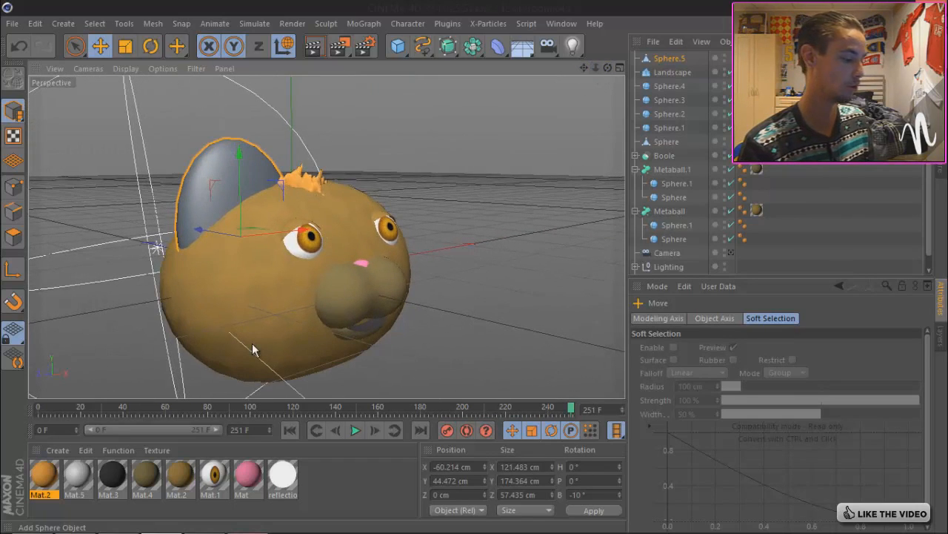
- Apply the brown material Mat.2 to the ear sphere, using Cubic projection with Seamless enabled
drag(183, 472, 675, 63)
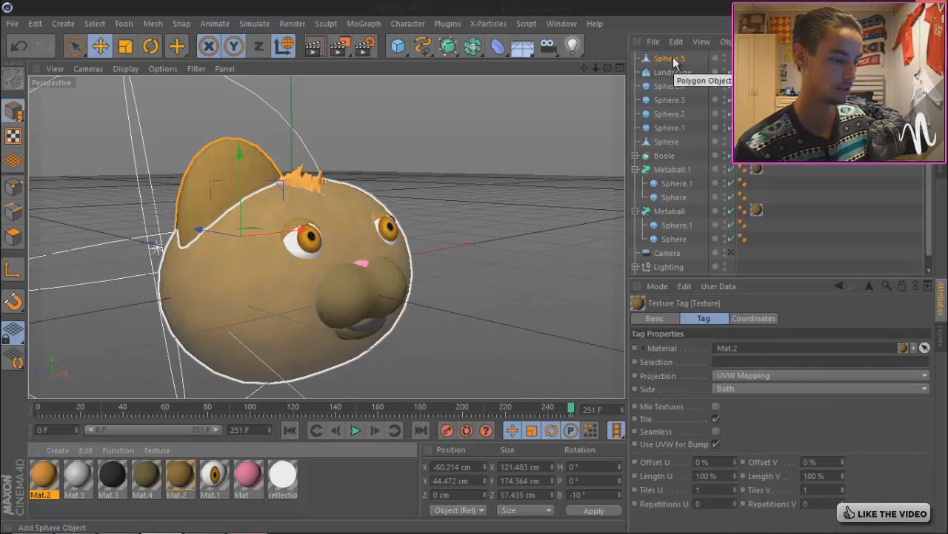
click(669, 59)
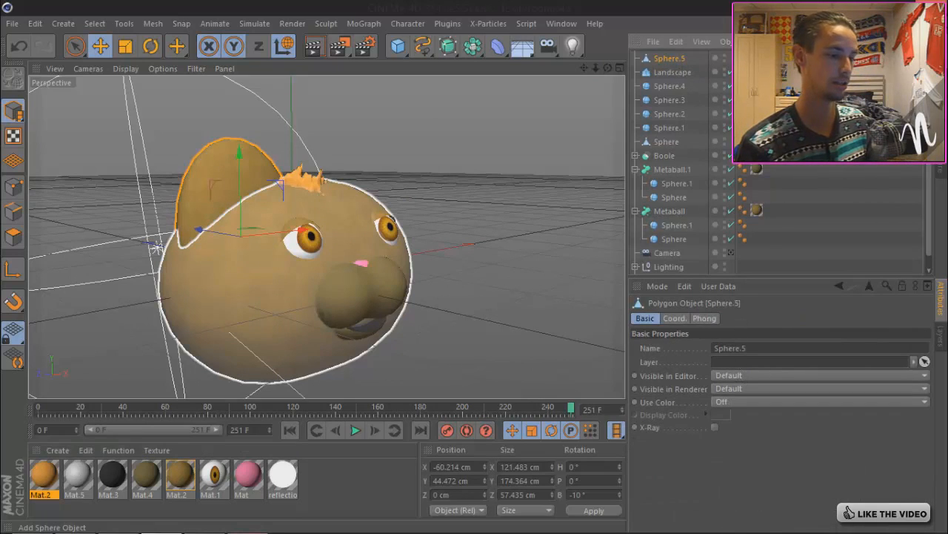
click(756, 211)
click(753, 374)
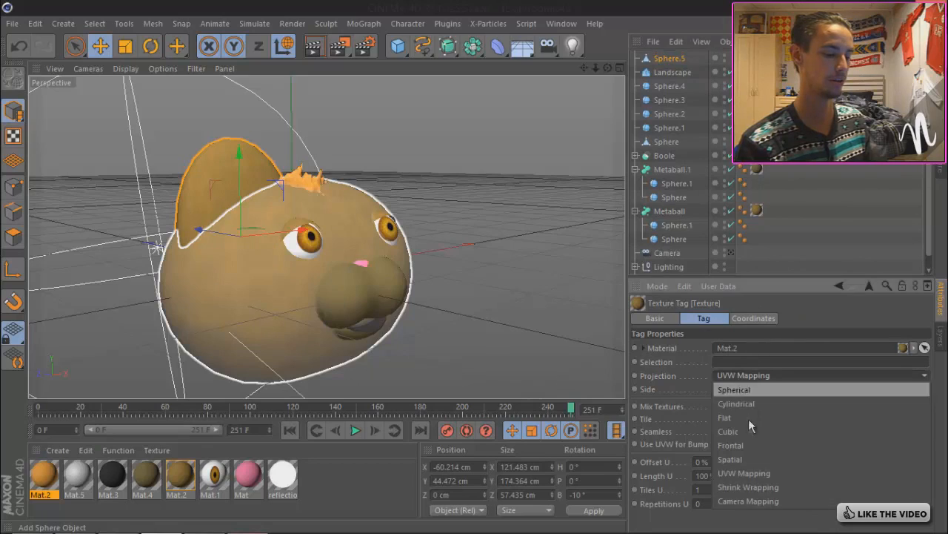
click(747, 429)
click(717, 430)
click(824, 230)
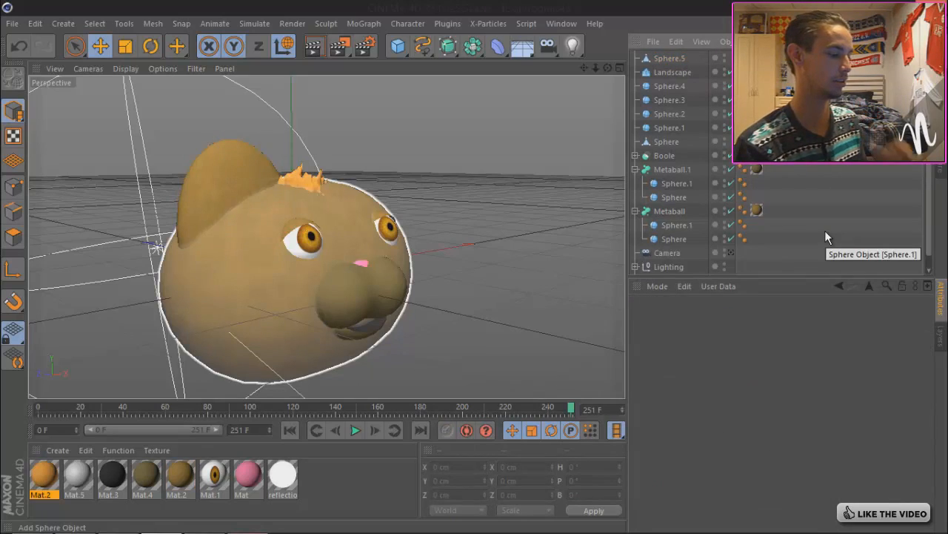
- Add a Boole object, duplicate the ear sphere and nest the original and its copy in the Boole, with the original first
drag(478, 58, 686, 68)
click(673, 74)
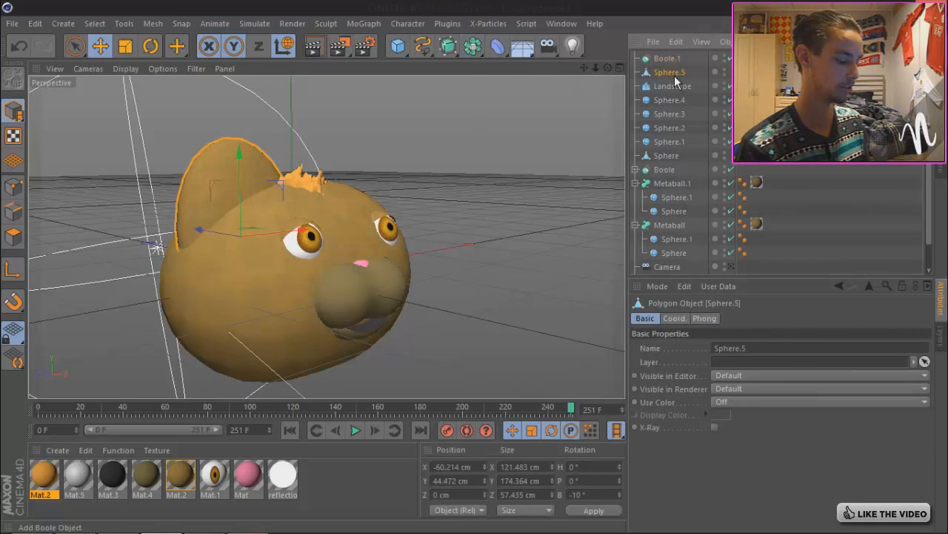
key(ctrl+c)
key(ctrl+v)
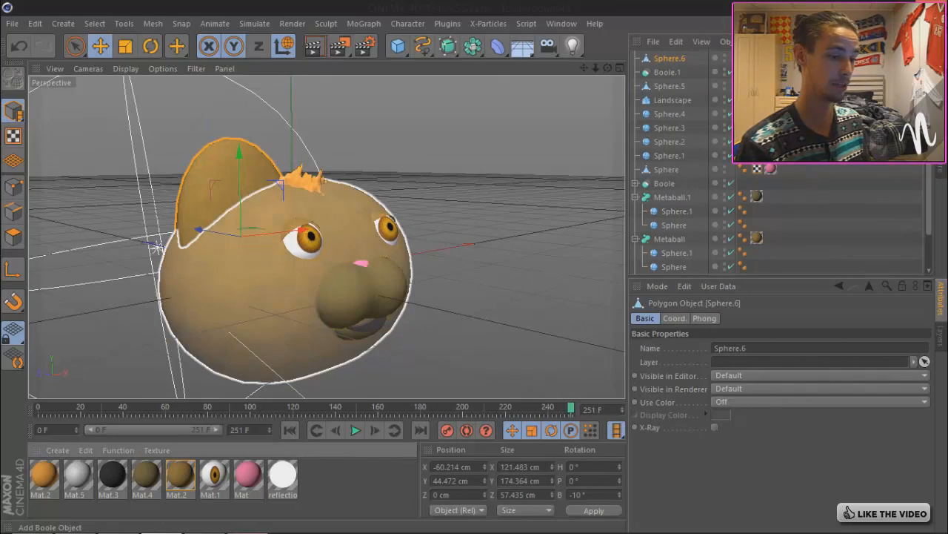
drag(667, 59, 673, 74)
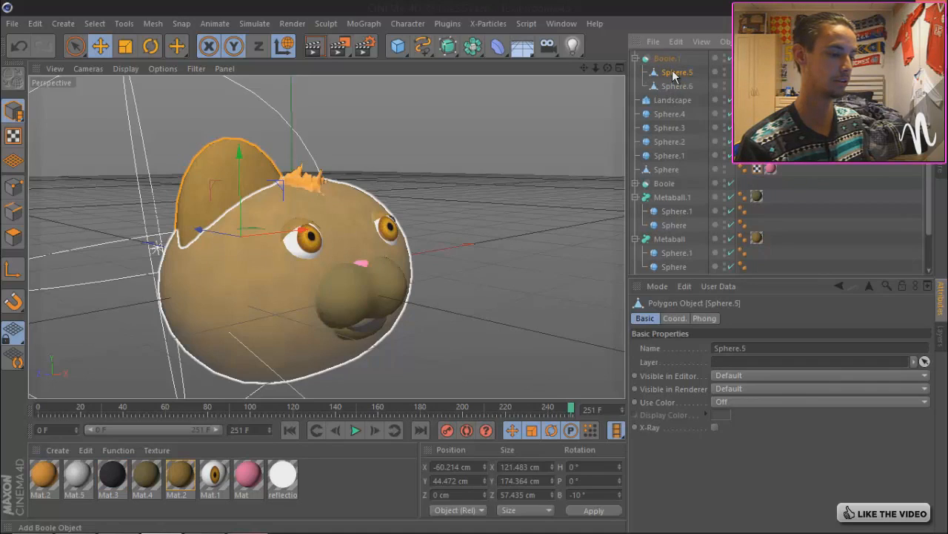
- Hollow the ear with the duplicate sphere in dark Mat.3, scaled to about 111.8 cm wide, 32.5 cm deep and placed near Y 35.9, Z -17.4 cm
drag(200, 229, 209, 232)
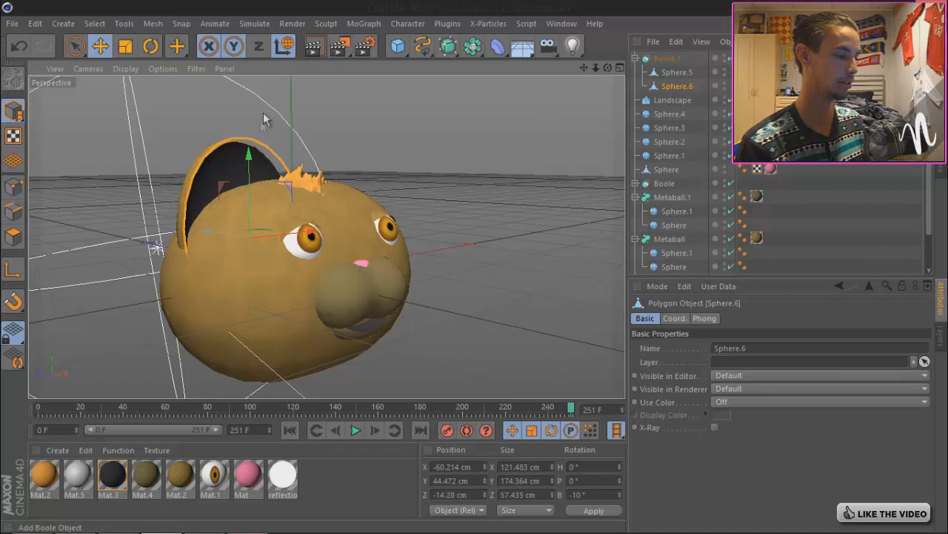
drag(248, 158, 250, 180)
click(128, 48)
drag(310, 235, 302, 235)
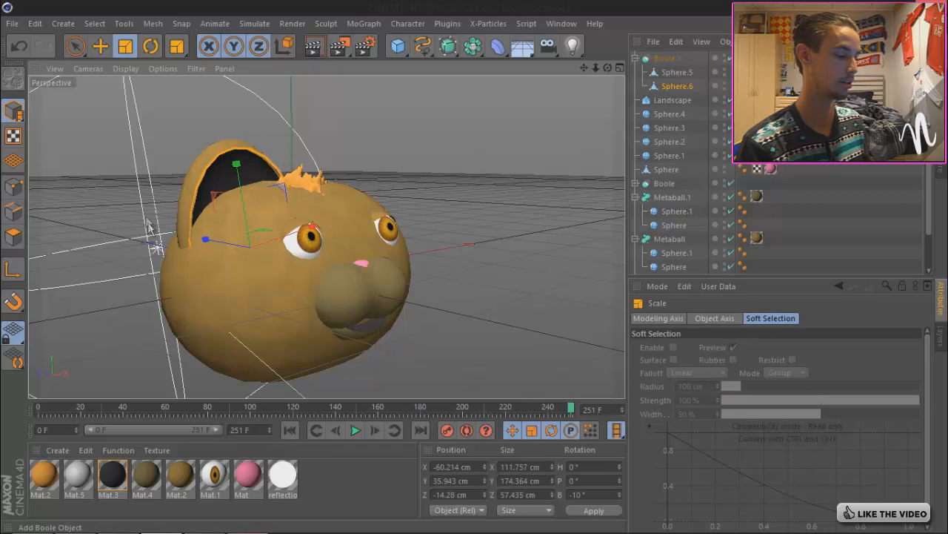
mouse_move(209, 241)
mouse_down()
mouse_move(234, 246)
mouse_move(223, 246)
mouse_up()
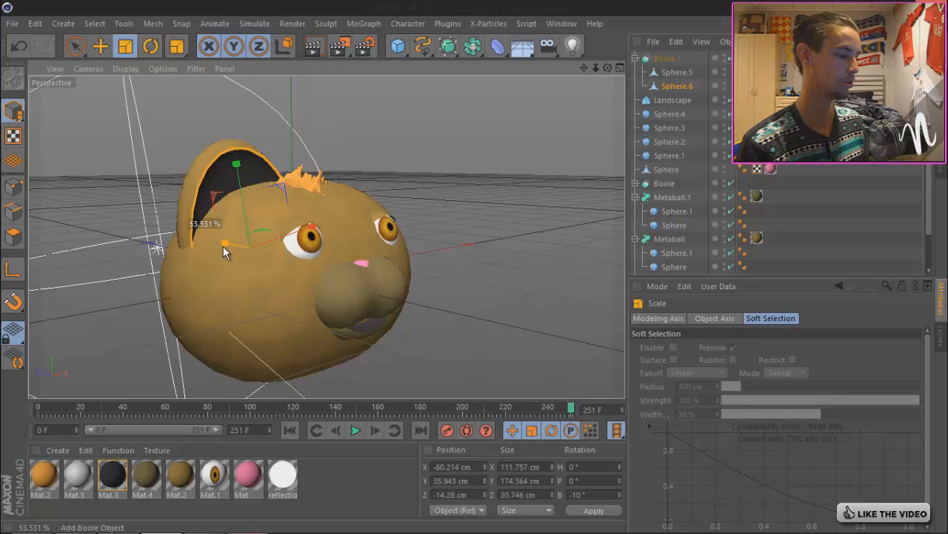
click(101, 47)
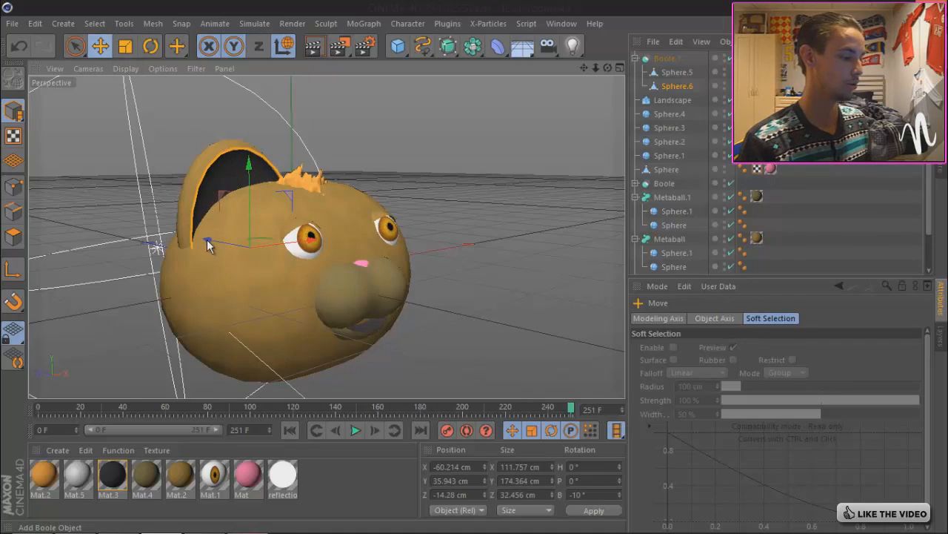
drag(209, 241, 210, 238)
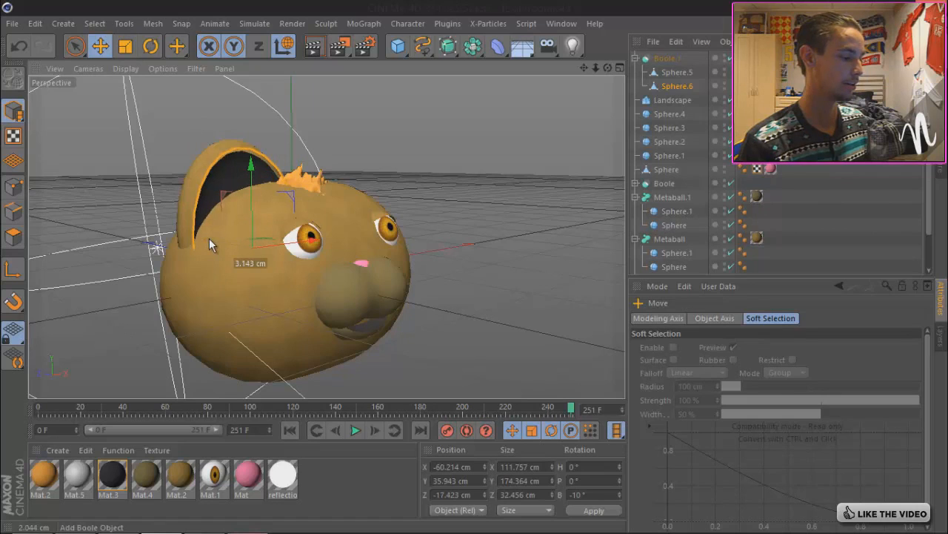
click(771, 206)
drag(607, 68, 476, 268)
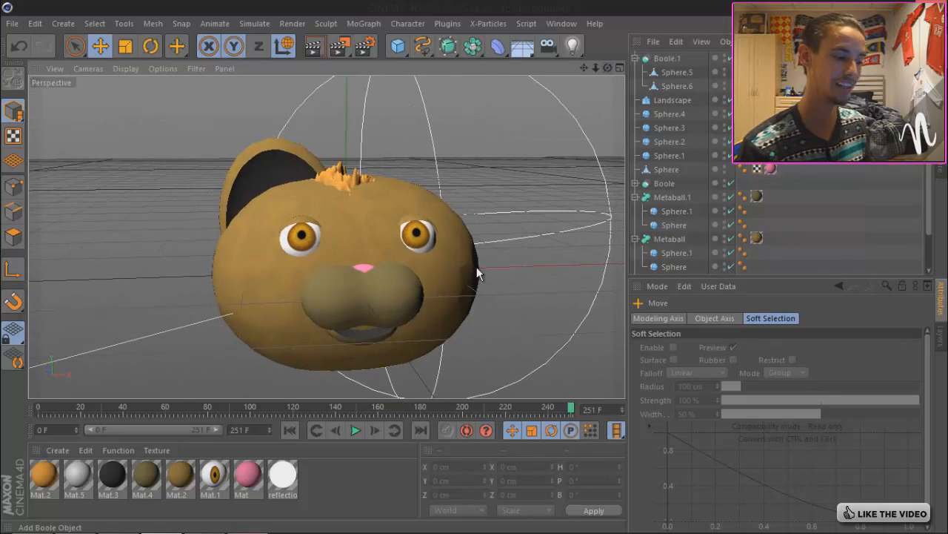
click(676, 71)
ctrl+click(678, 86)
click(125, 46)
drag(365, 231, 339, 236)
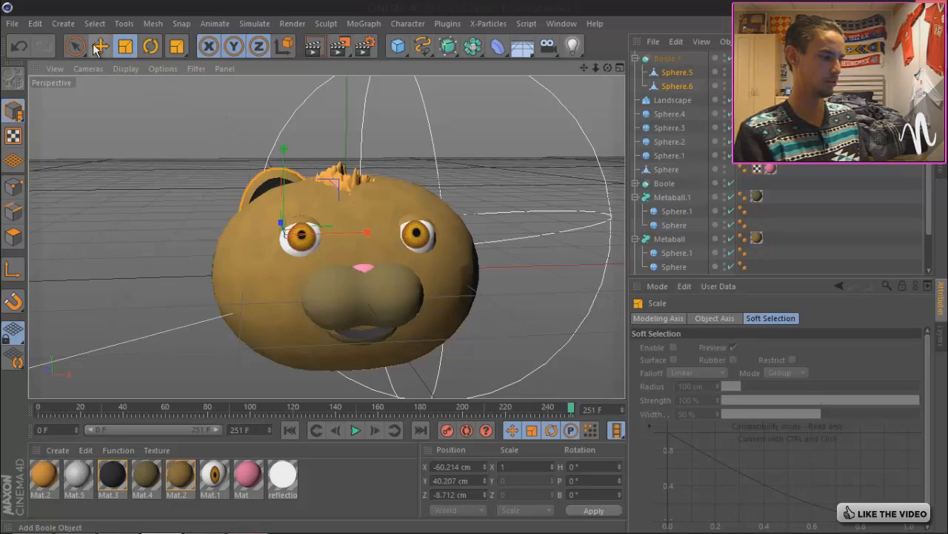
key(e)
drag(284, 153, 277, 128)
key(ctrl+z)
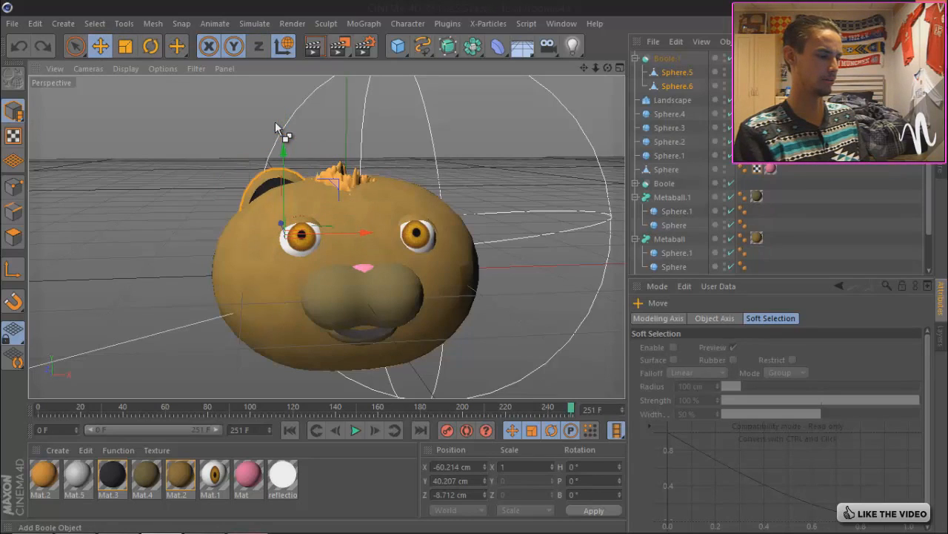
key(ctrl+z)
click(781, 167)
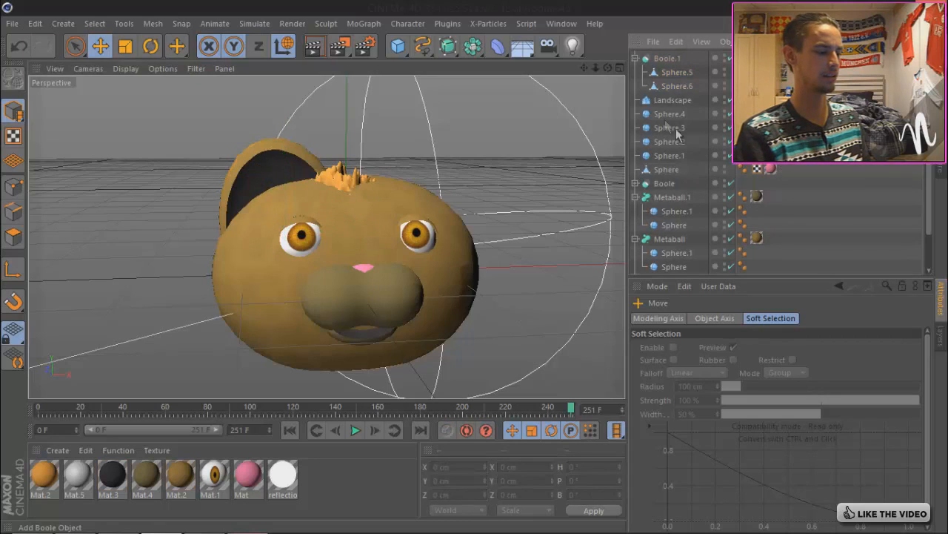
- Tilt the ear's Boole forward to a pitch of about 10.4° and move it back to about Z 3.6 cm
click(667, 58)
alt+drag(511, 268, 461, 264)
click(149, 49)
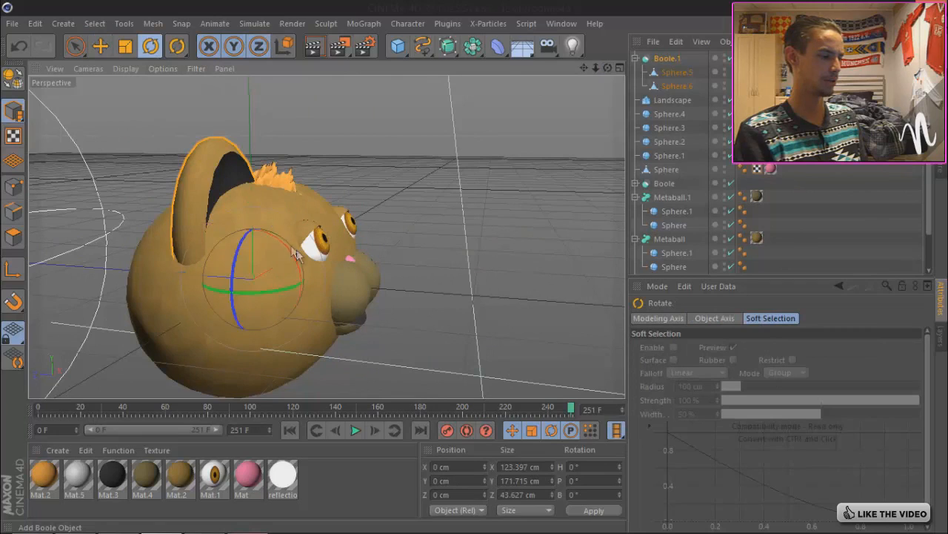
drag(293, 251, 295, 255)
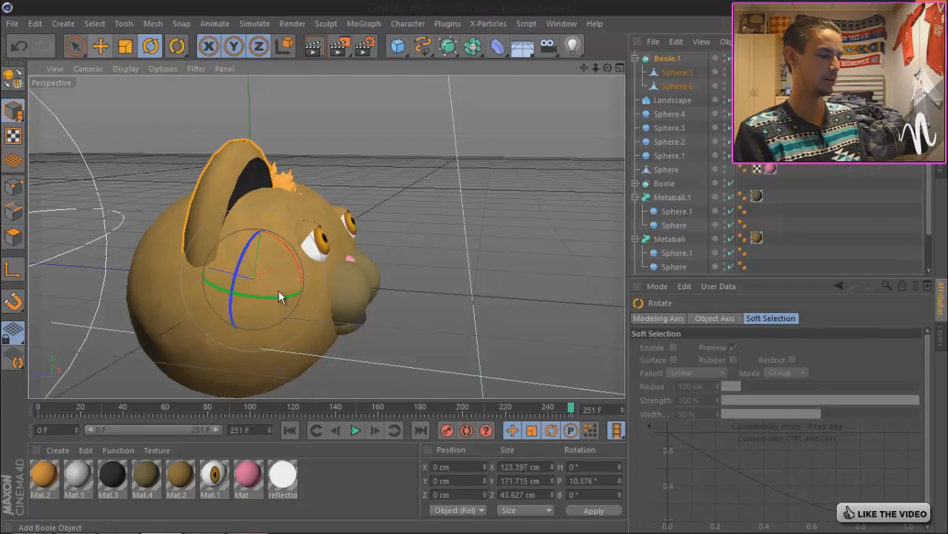
click(100, 47)
drag(186, 275, 177, 273)
- Add a Symmetry object and nest the ear's Boole in it to mirror the ear
drag(449, 49, 612, 119)
drag(684, 76, 670, 59)
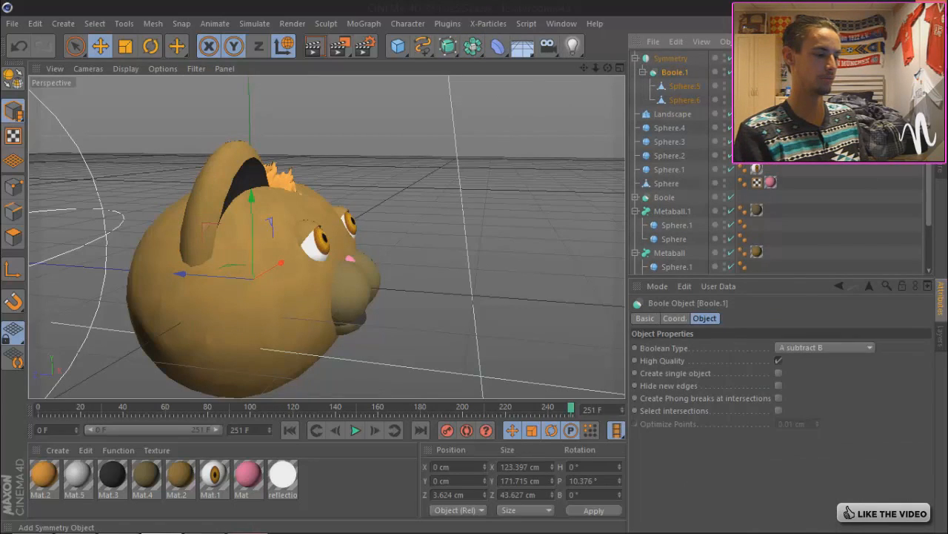
- In the Front view, draw a Bezier spline for a whisker from about X 42.4, Y 15 cm to X 131.1, Y -1.4 cm
drag(429, 265, 471, 266)
drag(592, 69, 475, 267)
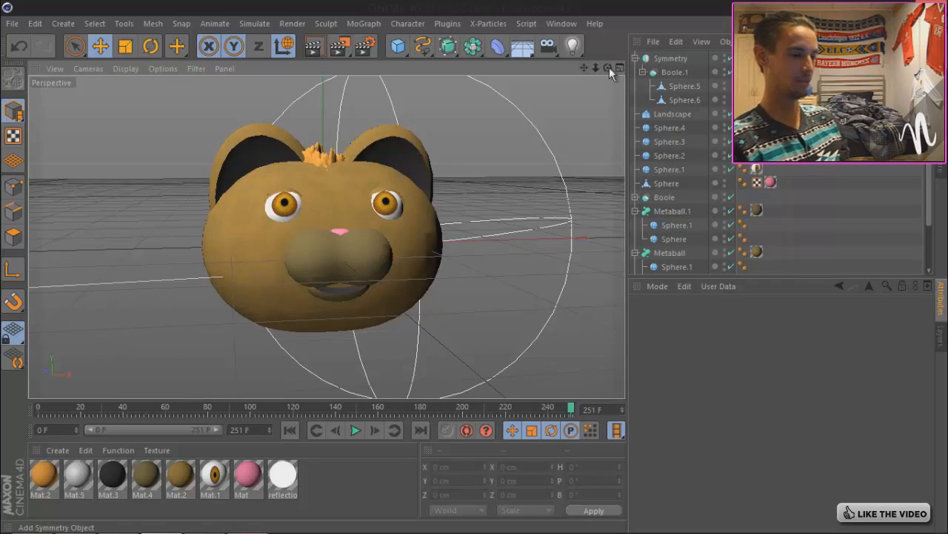
drag(608, 67, 475, 266)
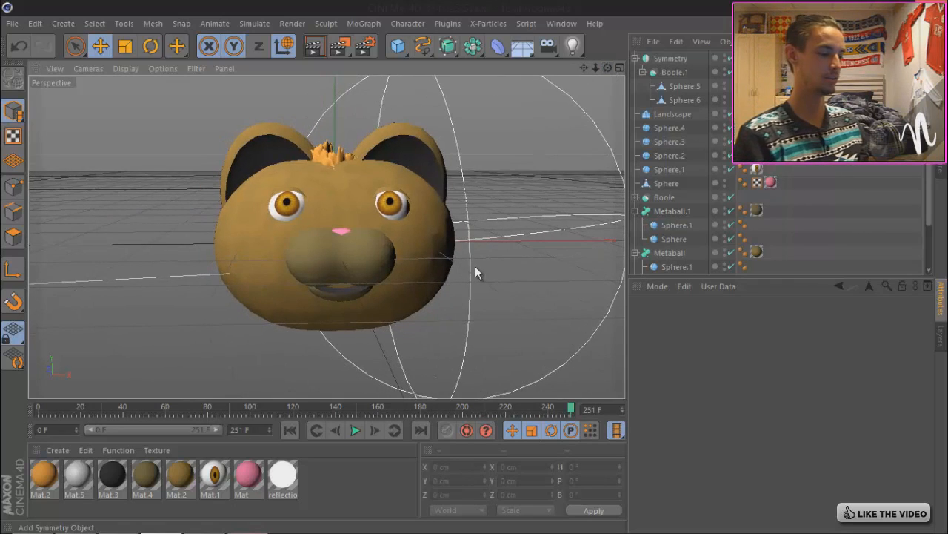
click(635, 58)
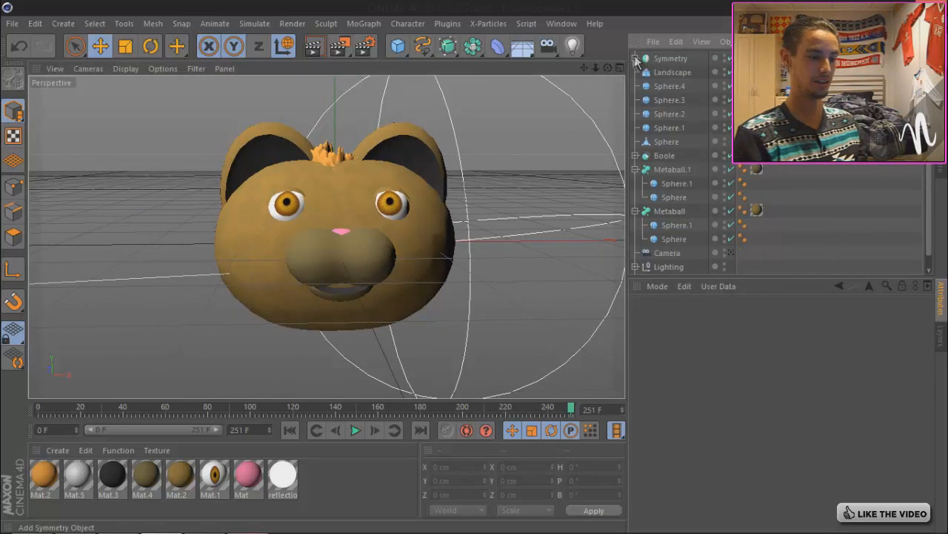
click(619, 68)
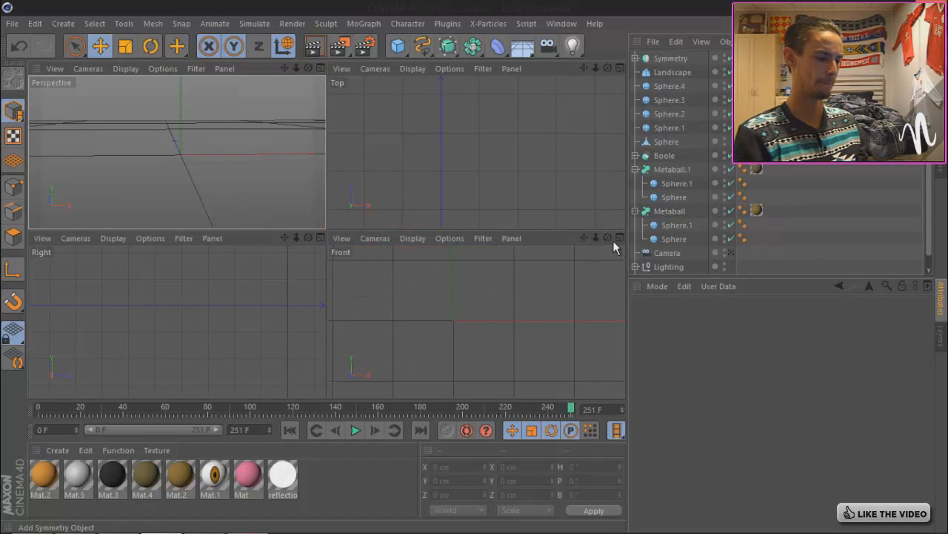
click(619, 237)
drag(433, 48, 555, 71)
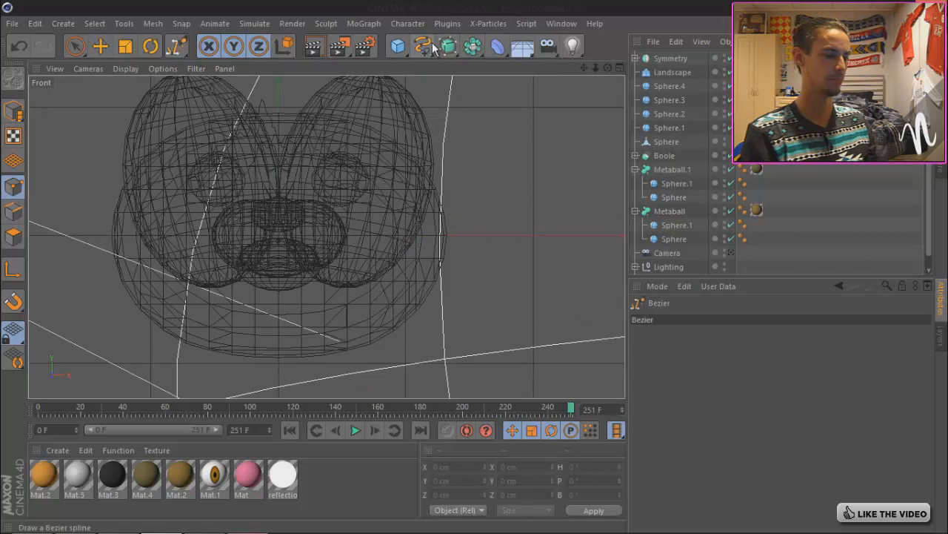
click(333, 215)
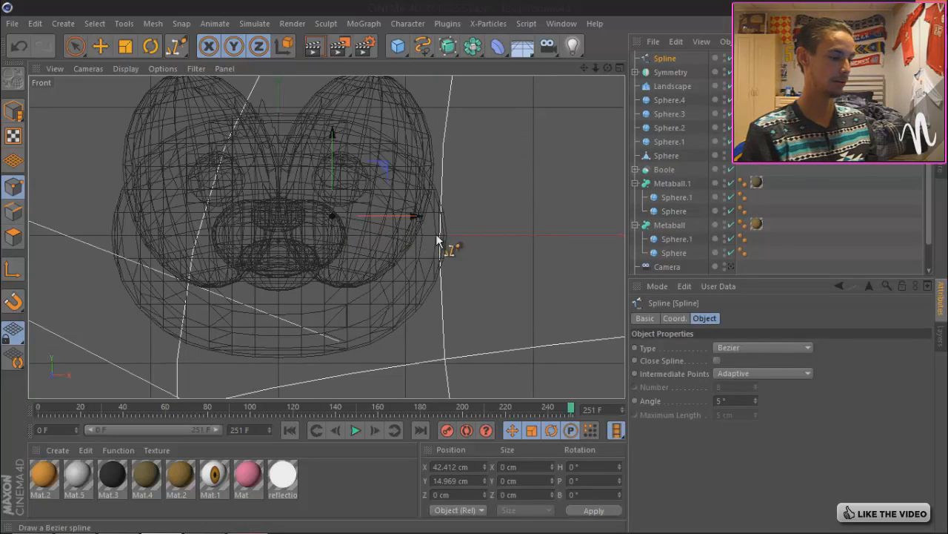
drag(446, 236, 448, 261)
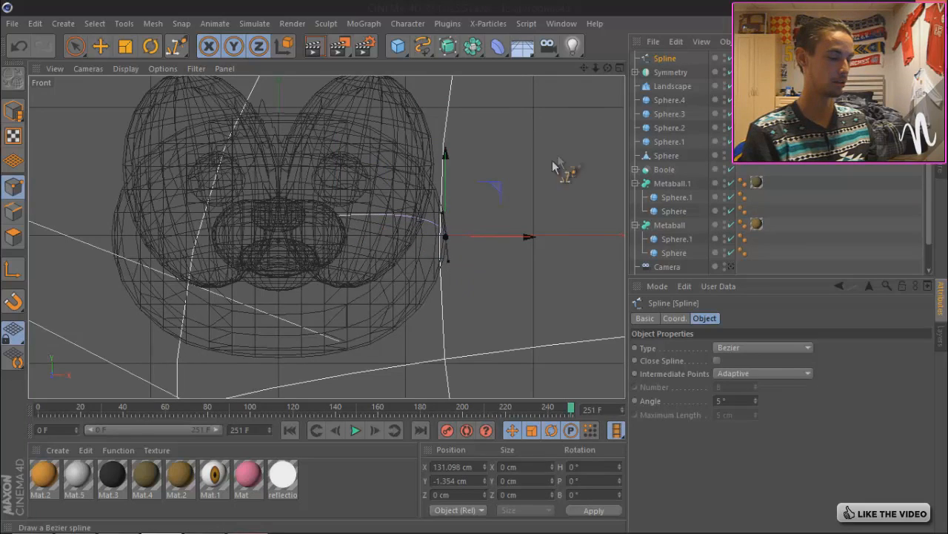
- Return to the Perspective view and move the whisker spline forward to about Z -96.1 cm
click(617, 69)
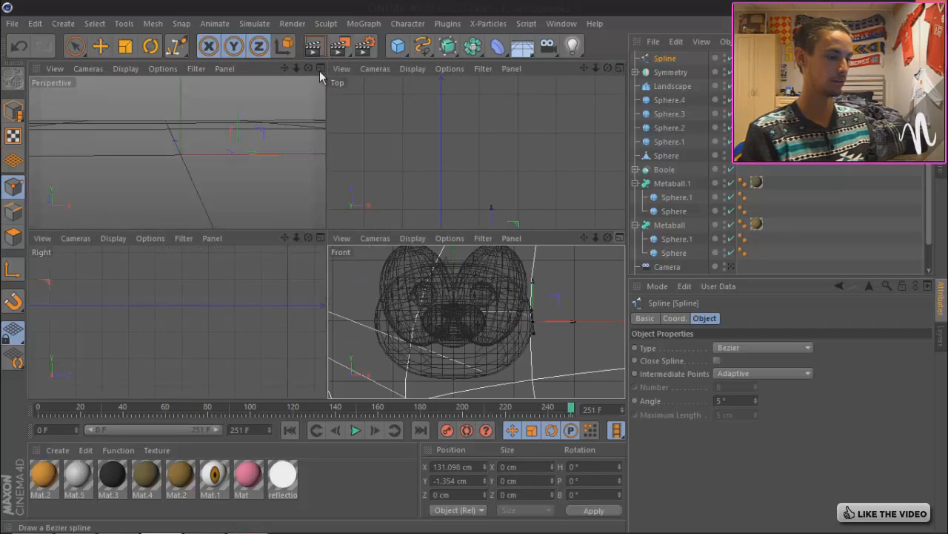
middle_click(124, 111)
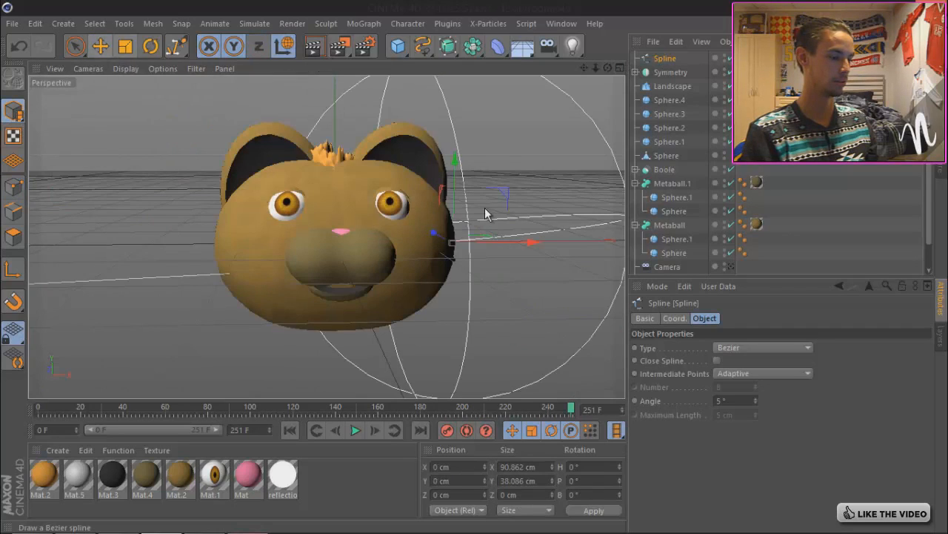
click(434, 241)
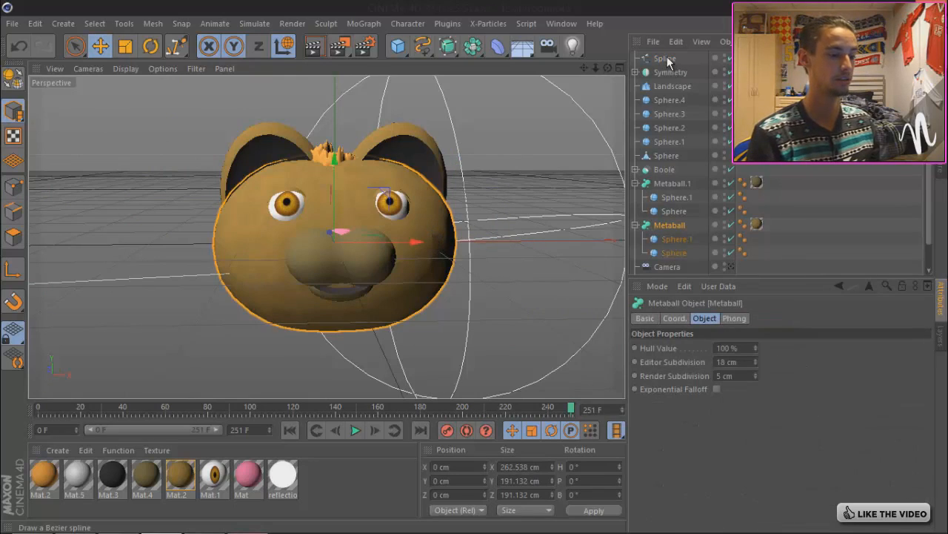
click(665, 58)
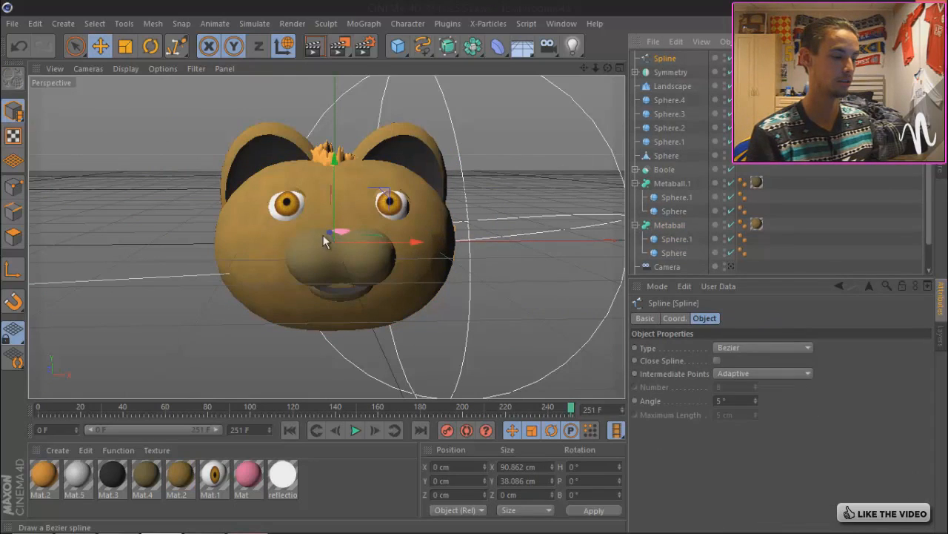
drag(329, 242, 331, 247)
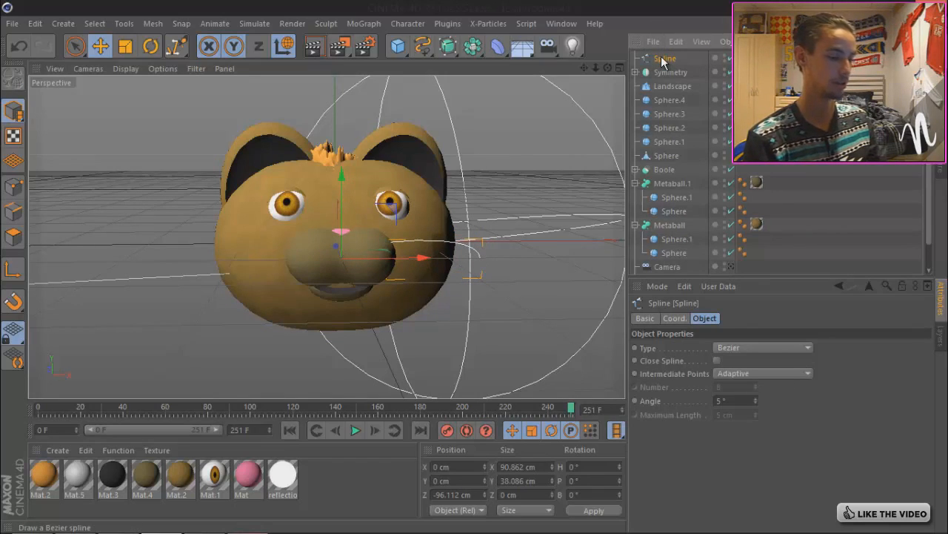
- Duplicate the whisker spline twice and lower both copies, placing Spline.2 at about Y -9.7 cm and Spline.1 below it
key(ctrl+v)
key(ctrl+v)
drag(340, 173, 340, 183)
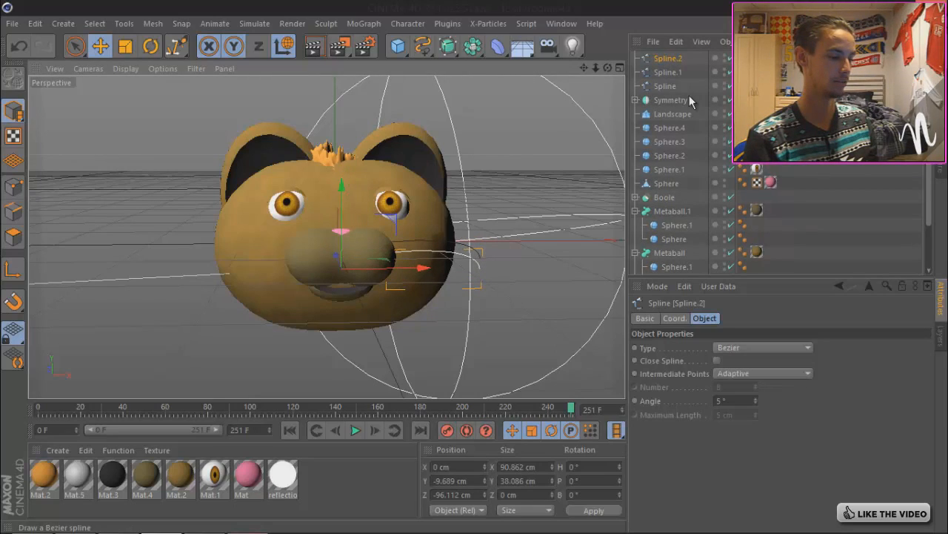
click(668, 72)
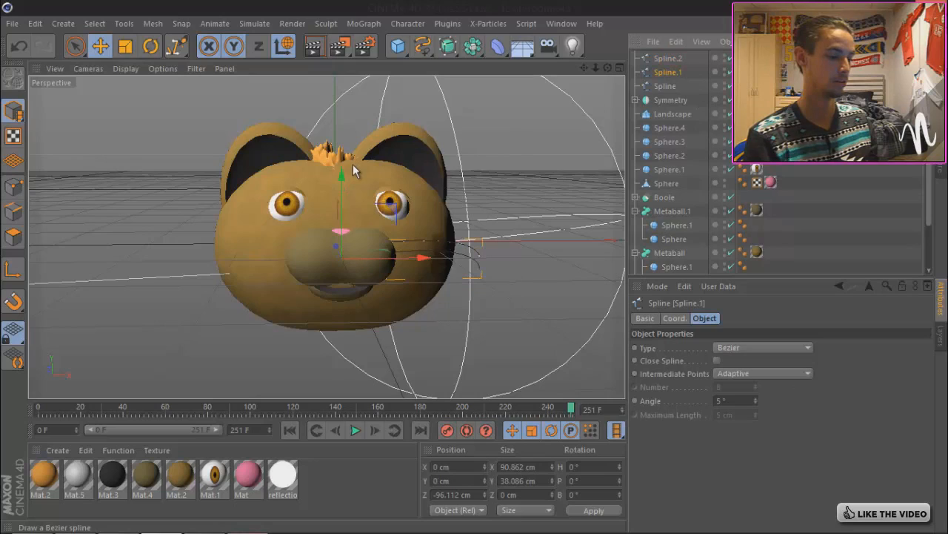
drag(343, 173, 346, 194)
- Add a Reeper X object from the plugins and duplicate it twice
click(448, 23)
mouse_move(481, 76)
click(486, 213)
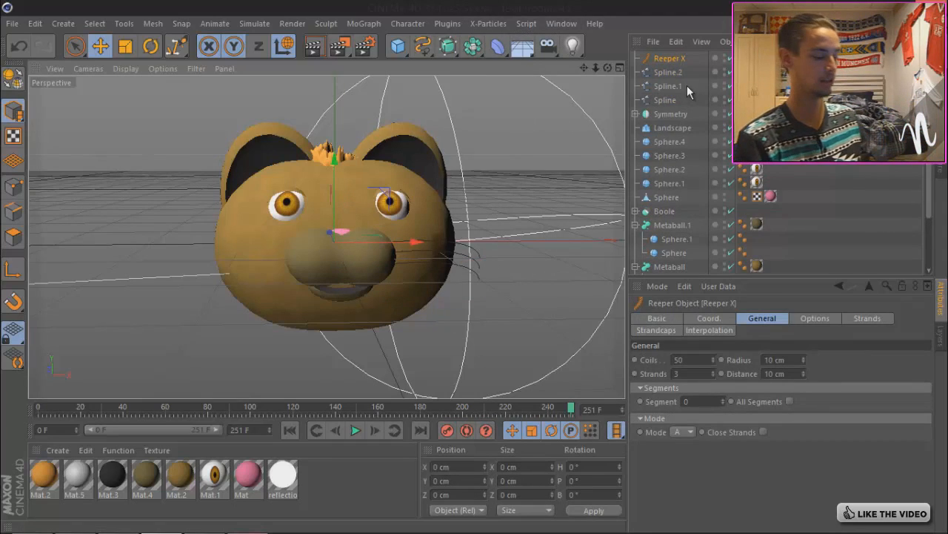
key(ctrl+c)
key(ctrl+v)
key(ctrl+v)
- Nest one whisker spline in each of the three Reeper X objects and collapse their hierarchies
drag(671, 100, 667, 71)
drag(665, 127, 662, 59)
click(636, 59)
click(635, 72)
click(635, 86)
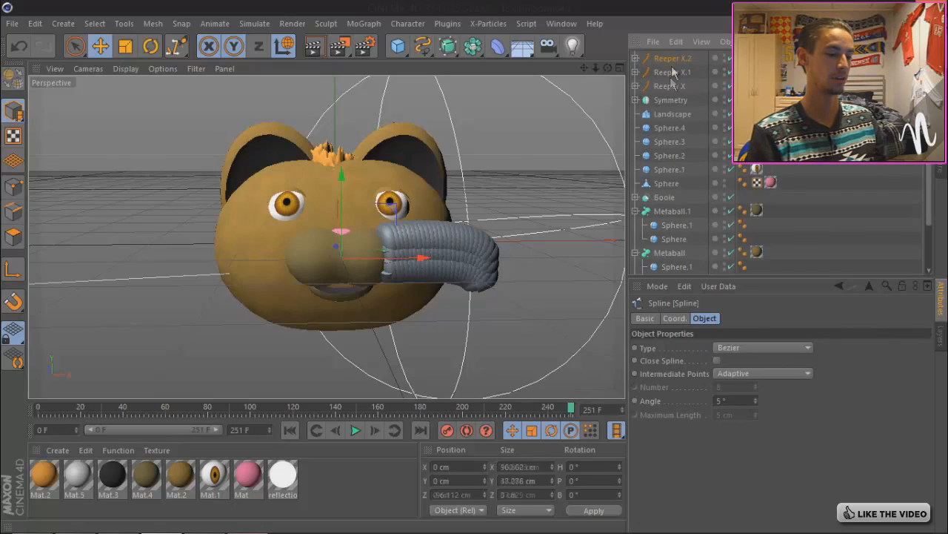
- Set all three Reeper X objects to 1 strand, a 1 cm radius and 5 coils
click(673, 60)
shift+click(672, 87)
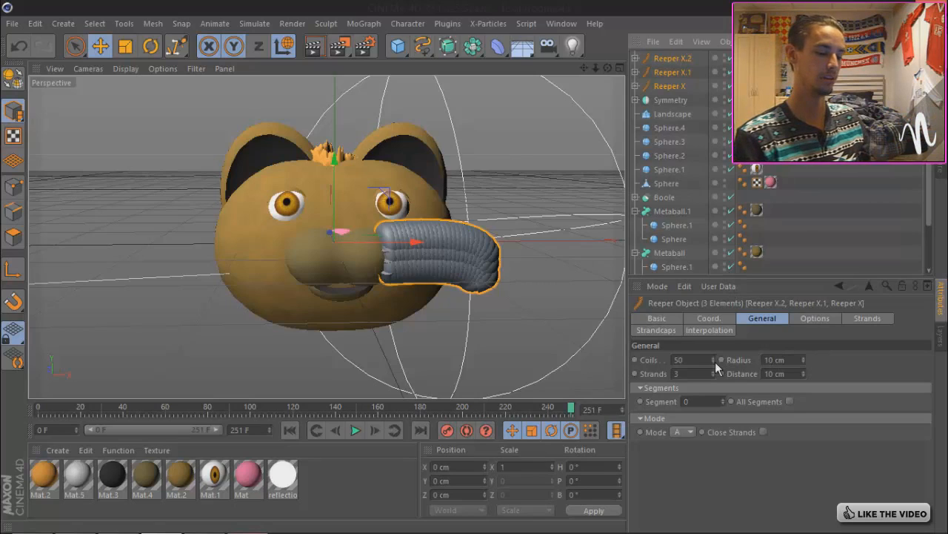
double_click(700, 374)
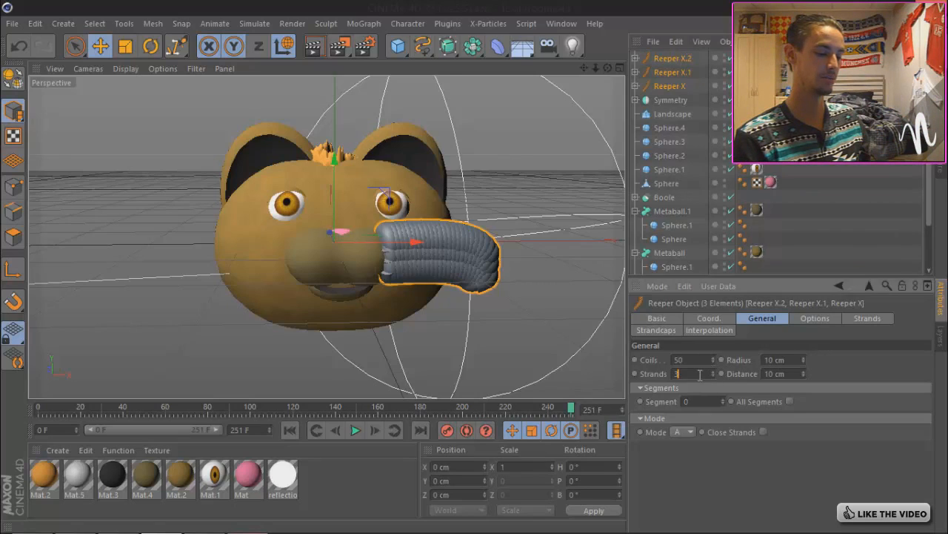
text(1)
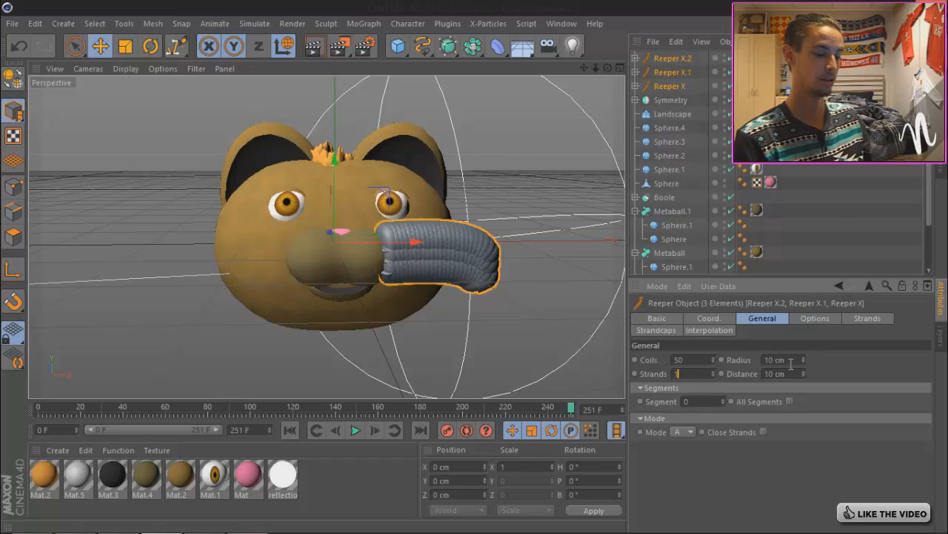
text(1)
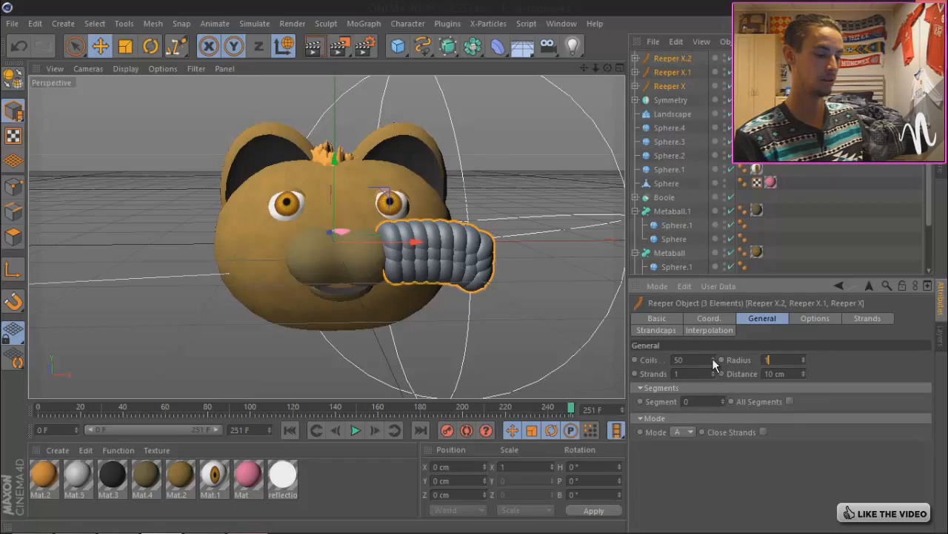
mouse_move(713, 359)
mouse_down()
mouse_move(712, 426)
mouse_move(712, 360)
mouse_up()
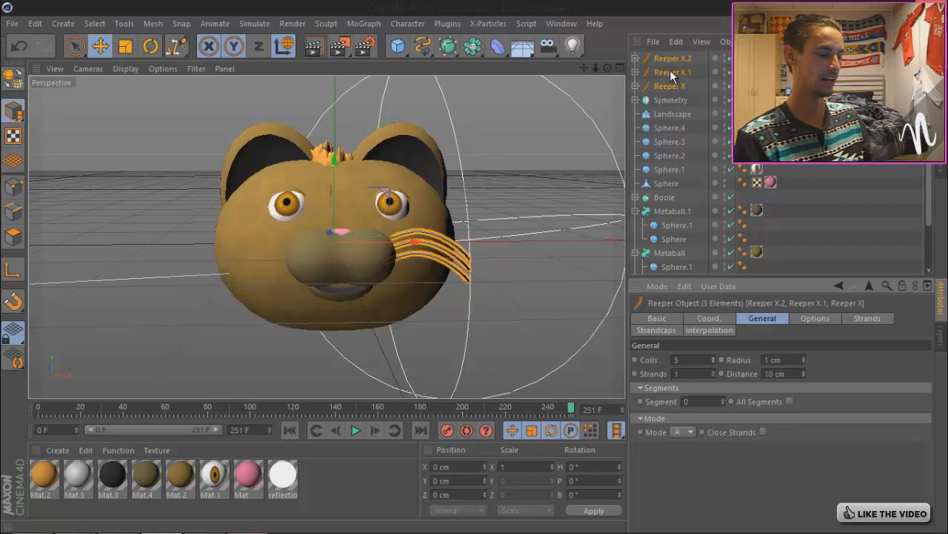
click(807, 97)
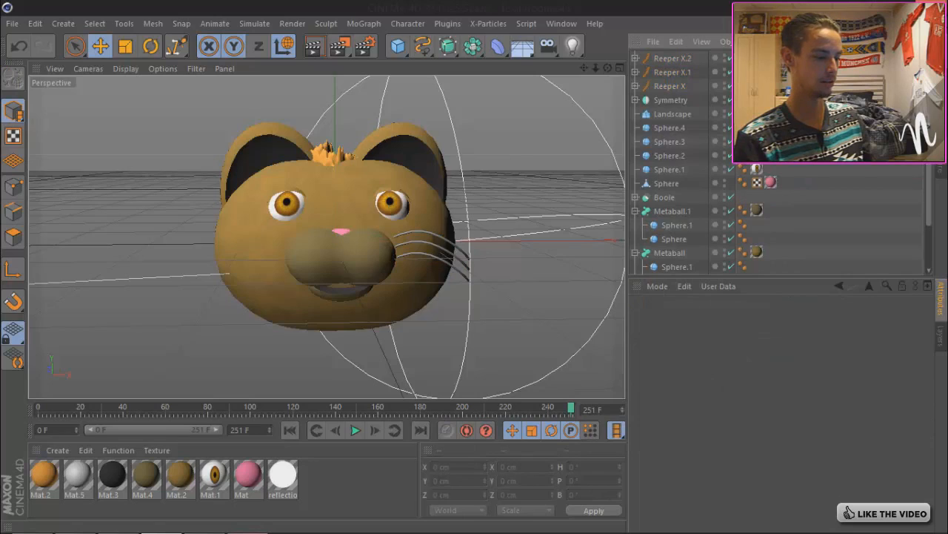
- Move the three Reeper X whiskers inward to about X -6.2 cm and apply the dark Mat.3 material to them
click(672, 58)
shift+click(669, 86)
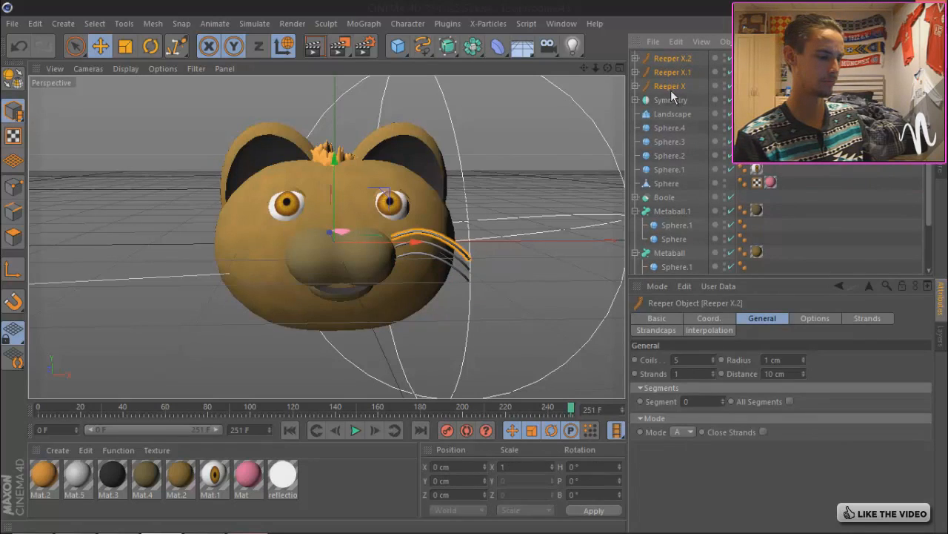
drag(413, 244, 405, 247)
drag(115, 474, 683, 85)
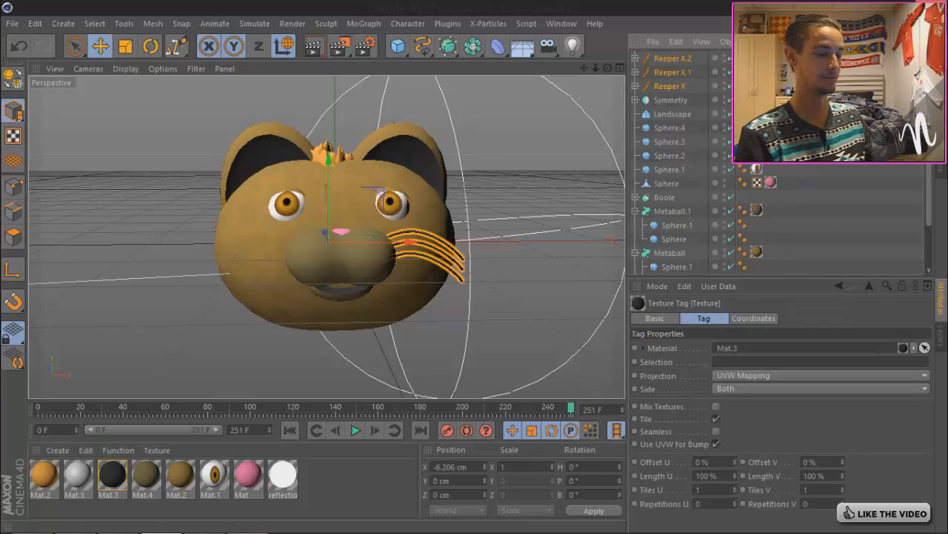
key(ctrl+shift+a)
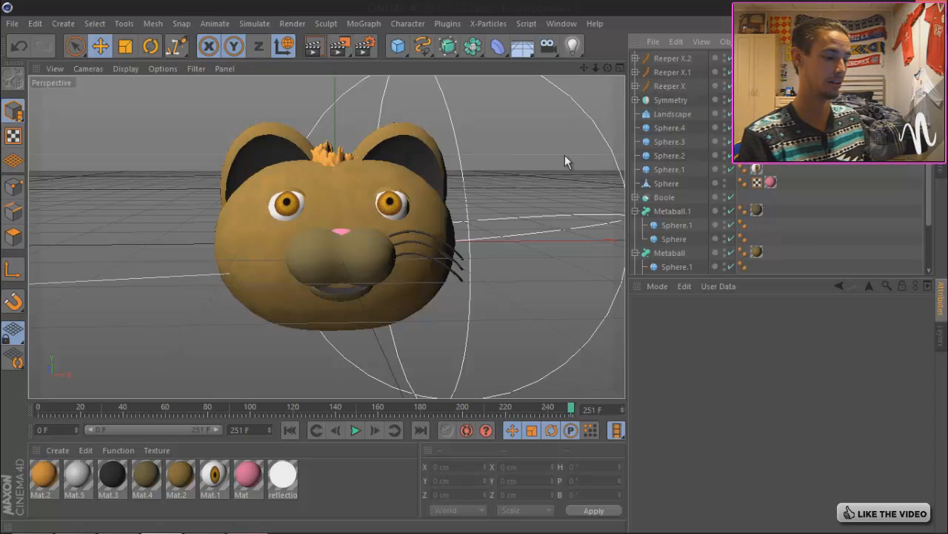
- Move the Reeper X.2 whisker closer to the muzzle, to about X -10.1 cm
click(395, 233)
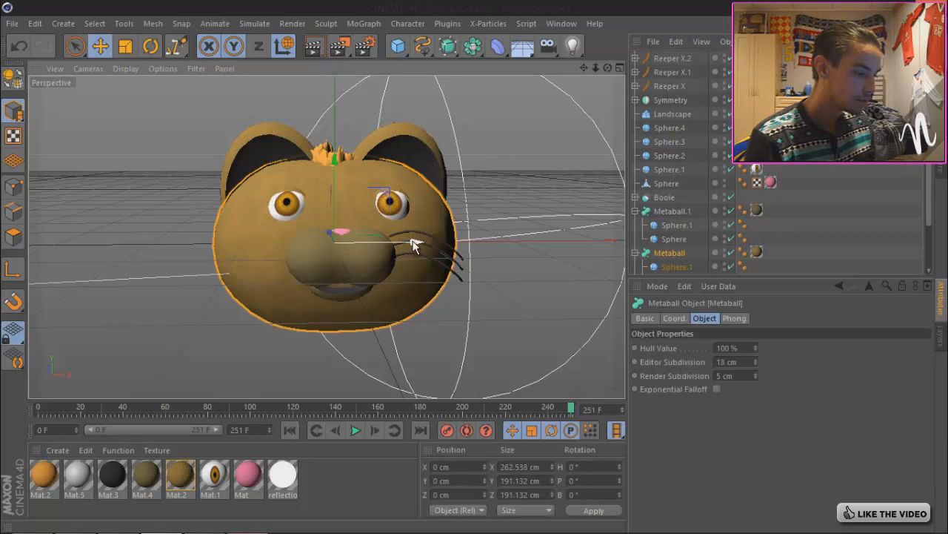
click(672, 58)
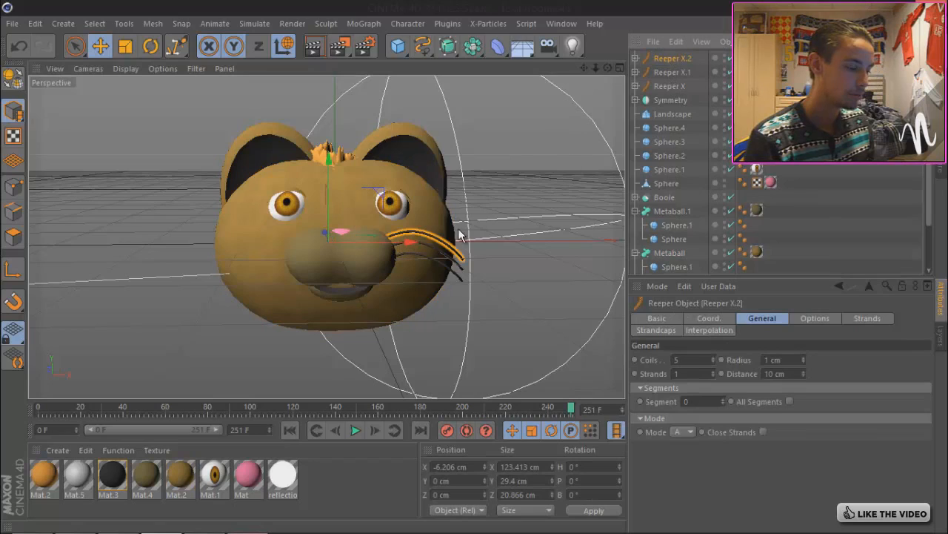
drag(409, 240, 405, 240)
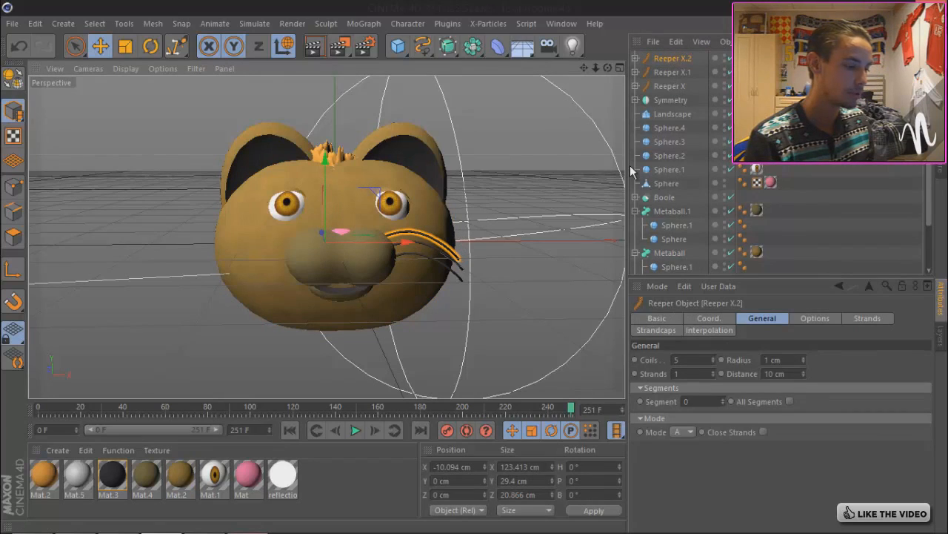
click(807, 103)
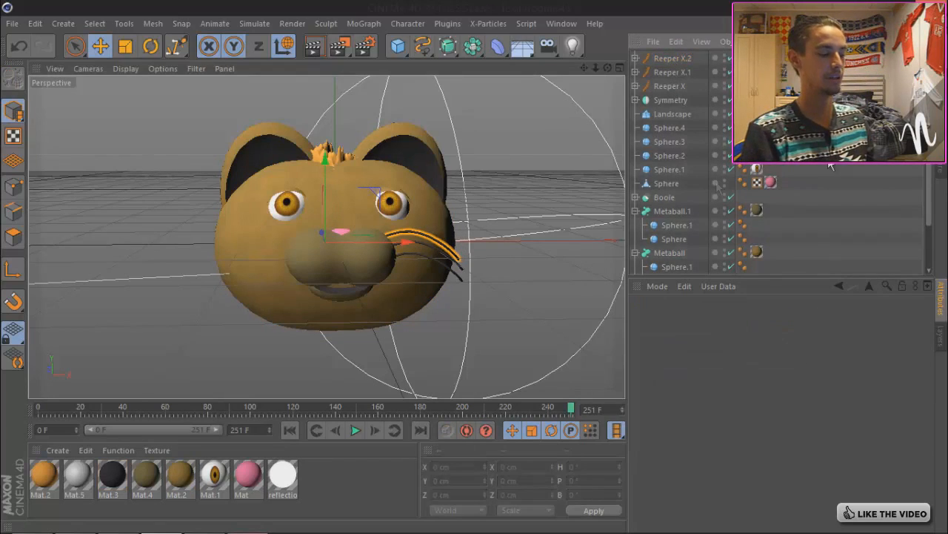
- Vary the whisker shapes by setting the coils to 3 for Reeper X.2 and 7 for Reeper X
click(664, 58)
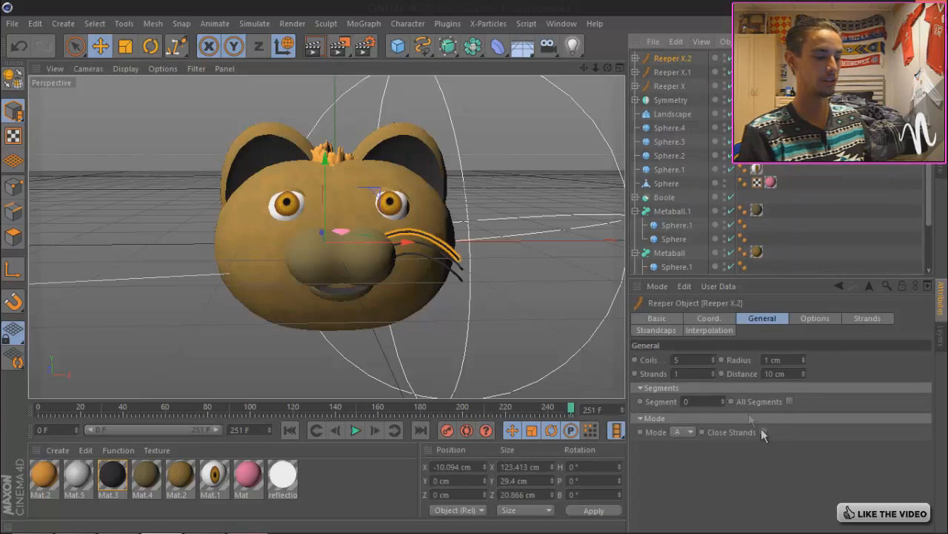
click(713, 363)
click(713, 363)
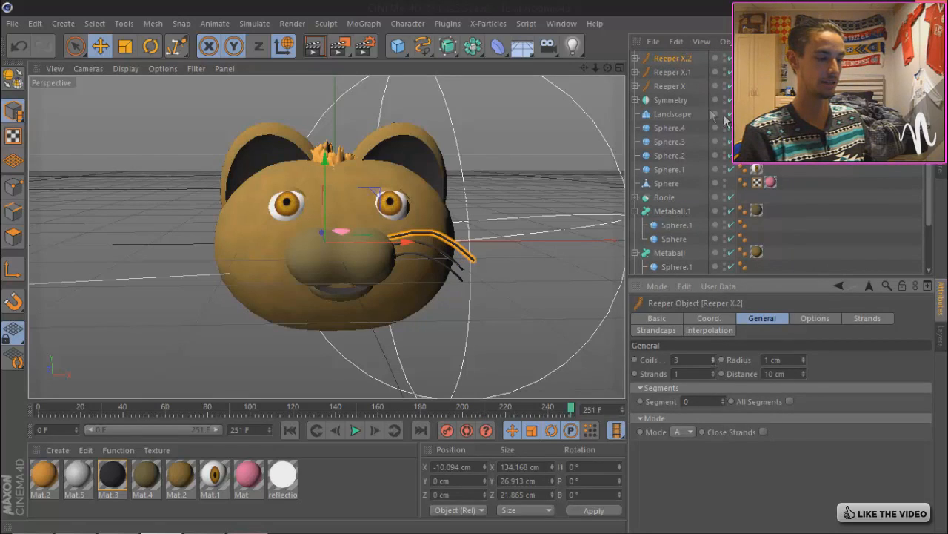
click(666, 87)
click(712, 357)
click(713, 356)
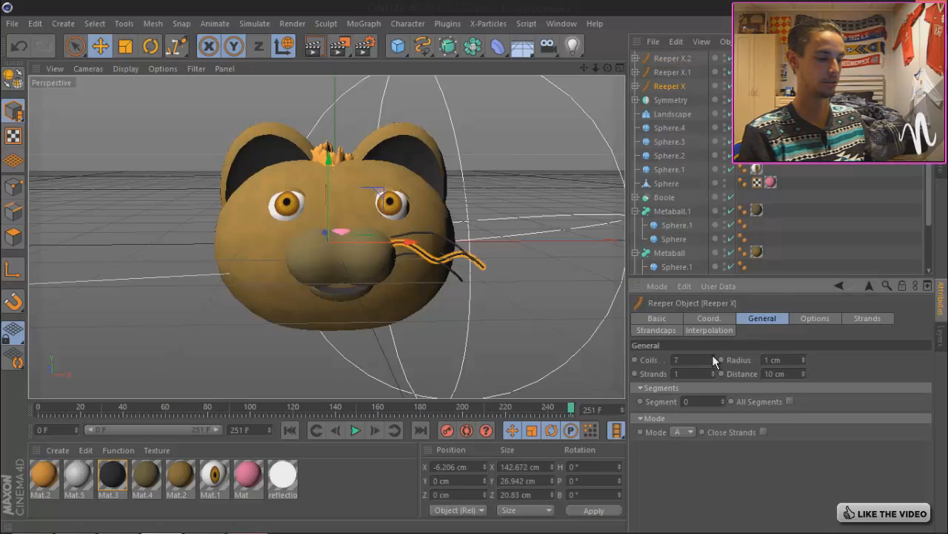
click(839, 196)
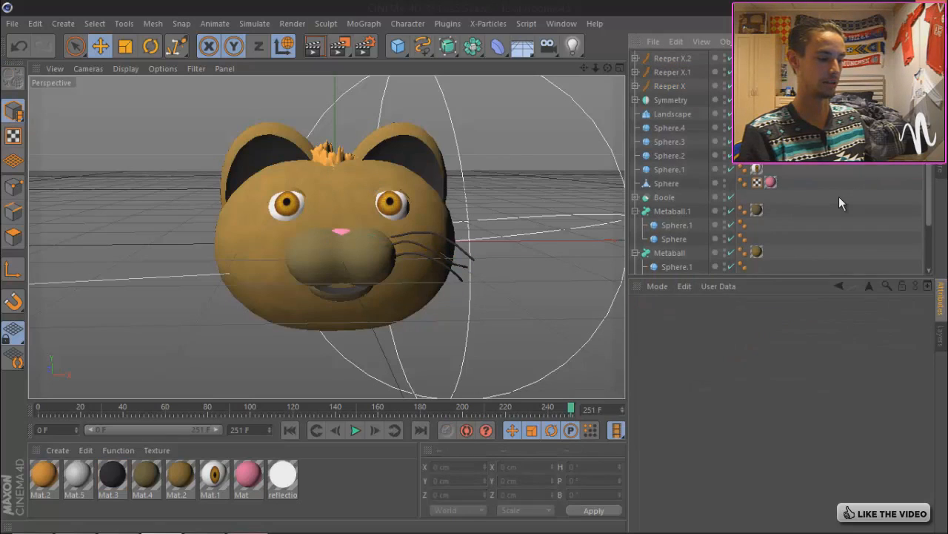
- Move the Reeper X.2 whisker to about X -16.3 cm and Z -8.8 cm
click(447, 244)
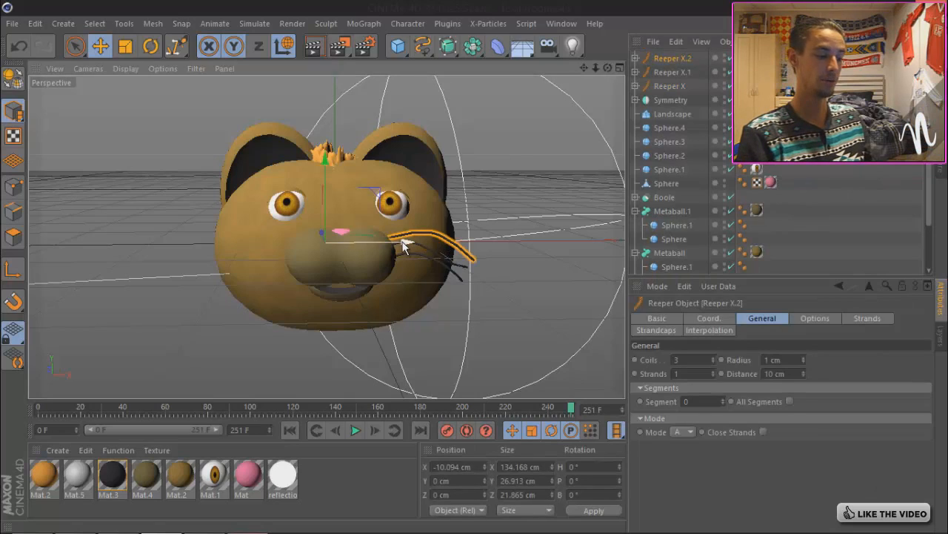
drag(313, 230, 314, 238)
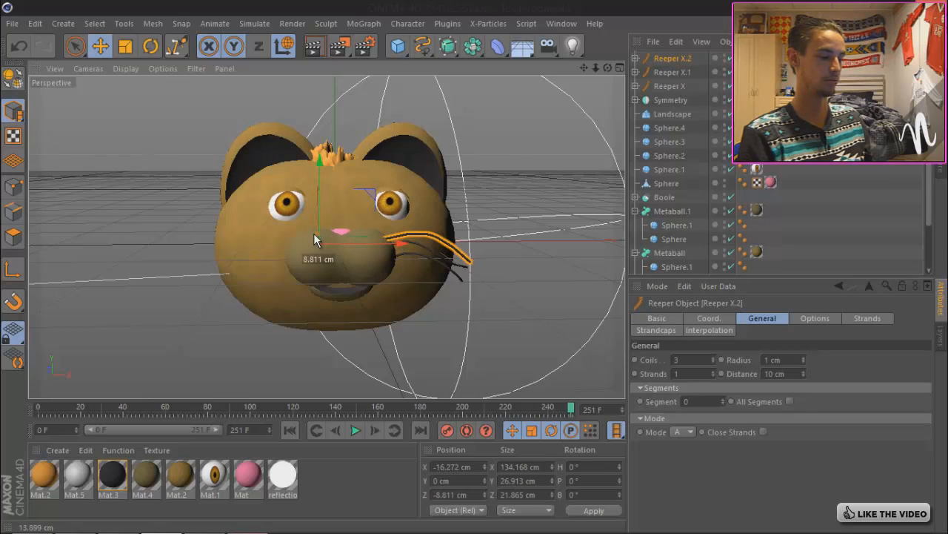
click(830, 178)
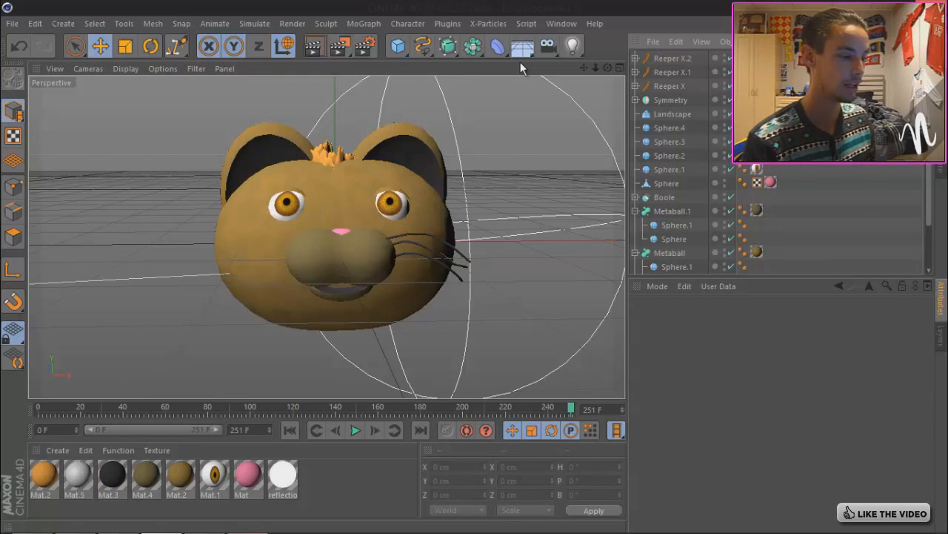
- Mirror the whiskers to the other cheek by nesting each Reeper X object under its own new Symmetry object
click(473, 45)
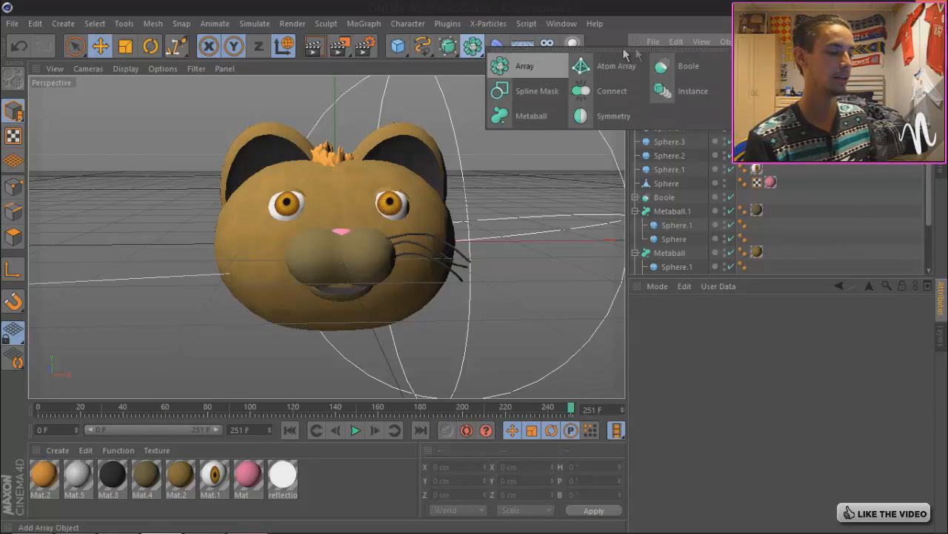
click(602, 117)
key(ctrl+c)
key(ctrl+v)
key(ctrl+v)
drag(667, 97, 663, 72)
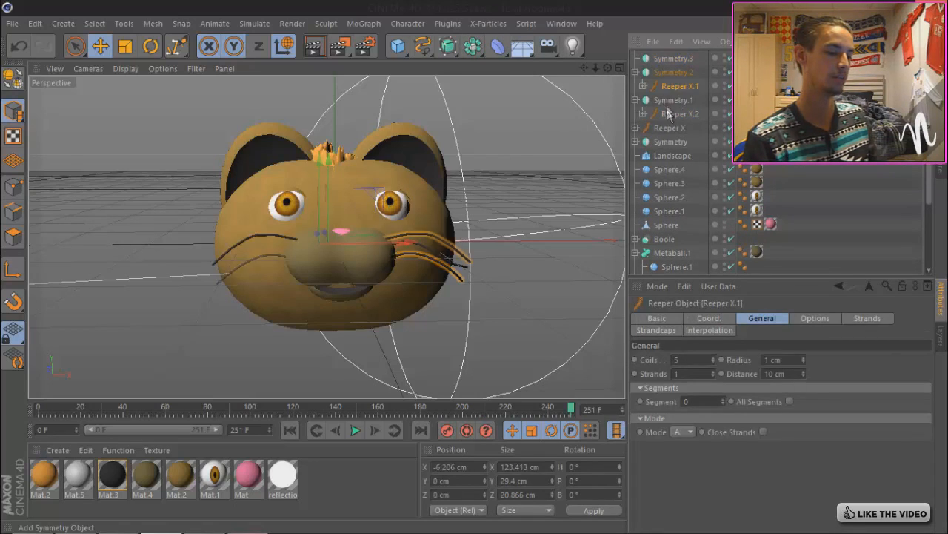
drag(667, 128, 665, 58)
click(635, 59)
click(635, 72)
click(635, 87)
key(ctrl+shift+a)
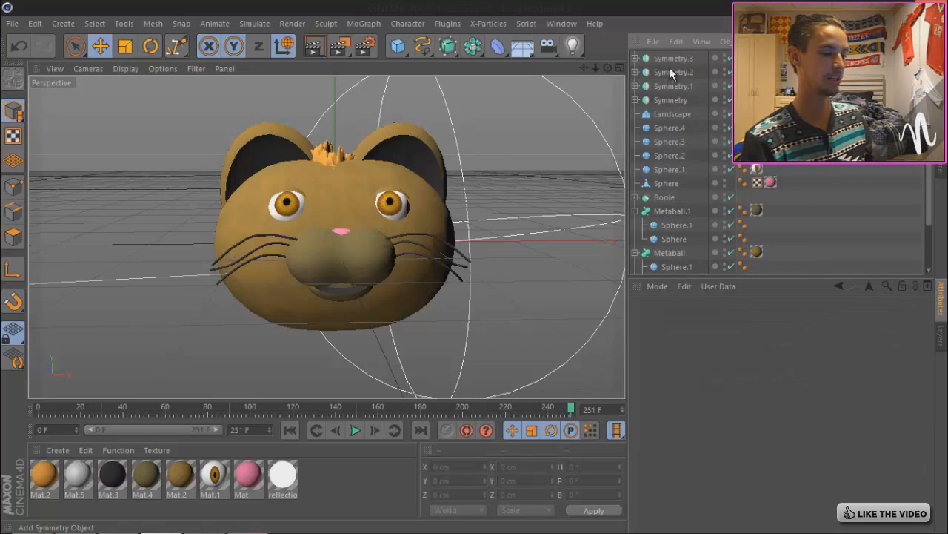
- Taper all three Reeper X whiskers by setting their strand scaling to 2 %
click(635, 59)
click(636, 86)
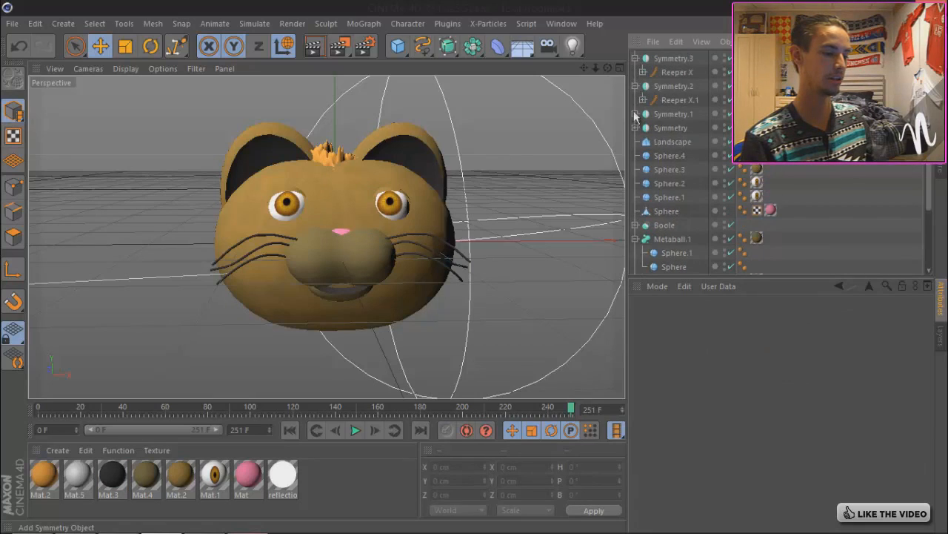
click(635, 114)
click(679, 126)
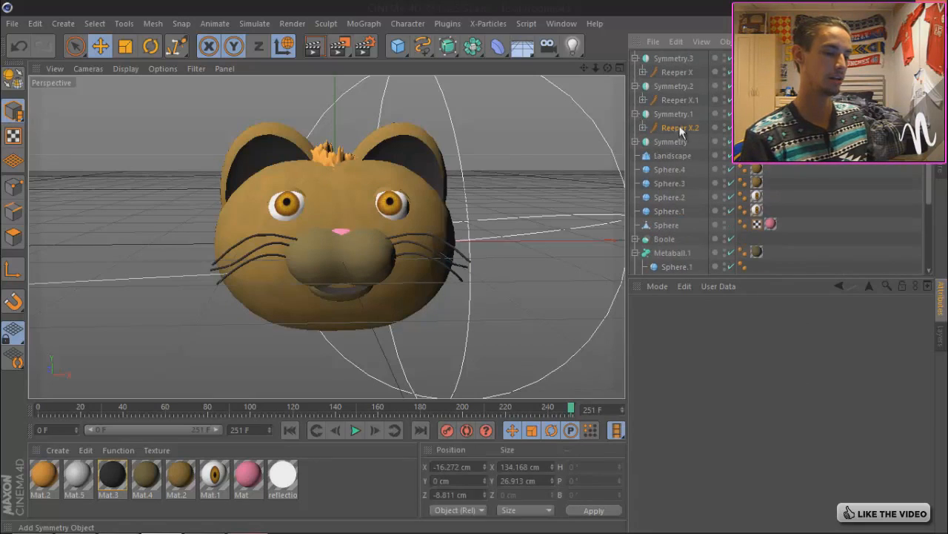
ctrl+click(675, 100)
ctrl+click(674, 73)
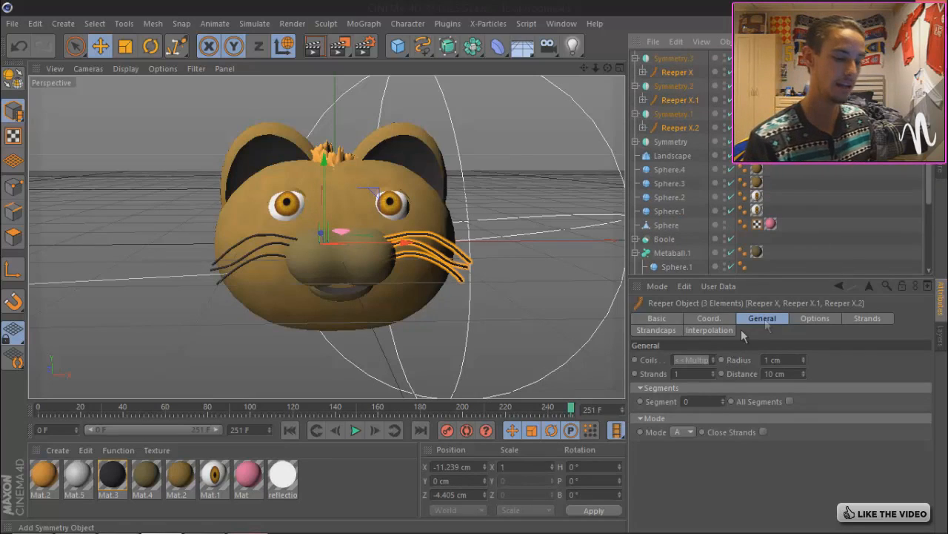
click(855, 317)
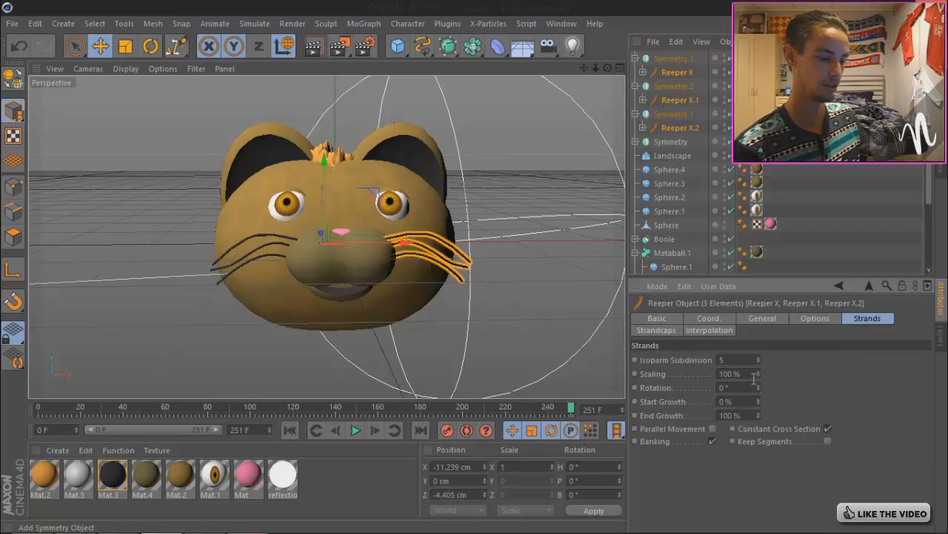
mouse_move(758, 372)
mouse_down()
mouse_move(759, 397)
mouse_move(759, 381)
mouse_up()
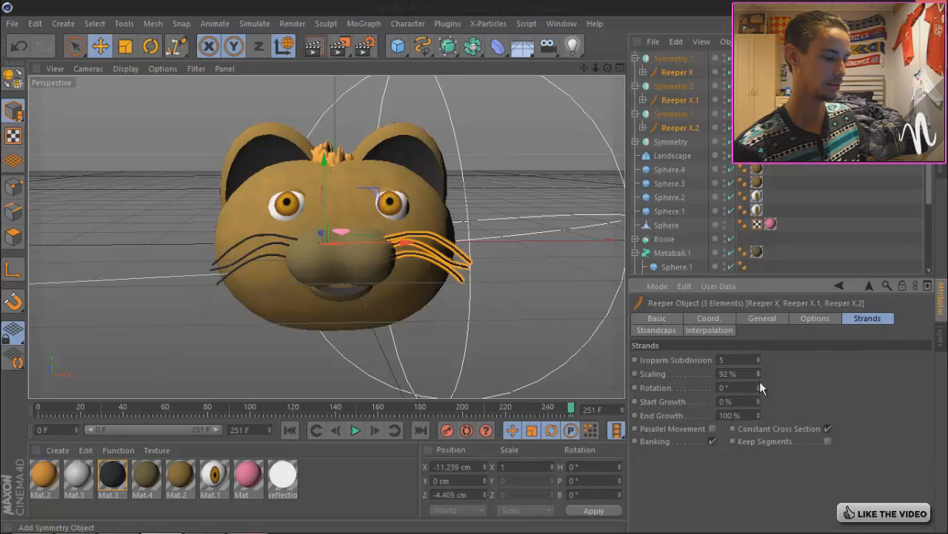
drag(762, 421, 758, 374)
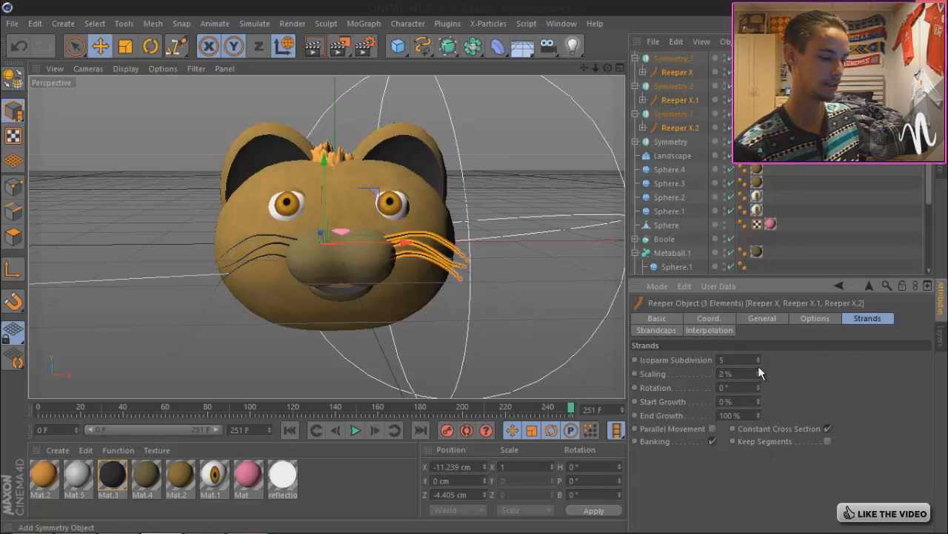
click(813, 226)
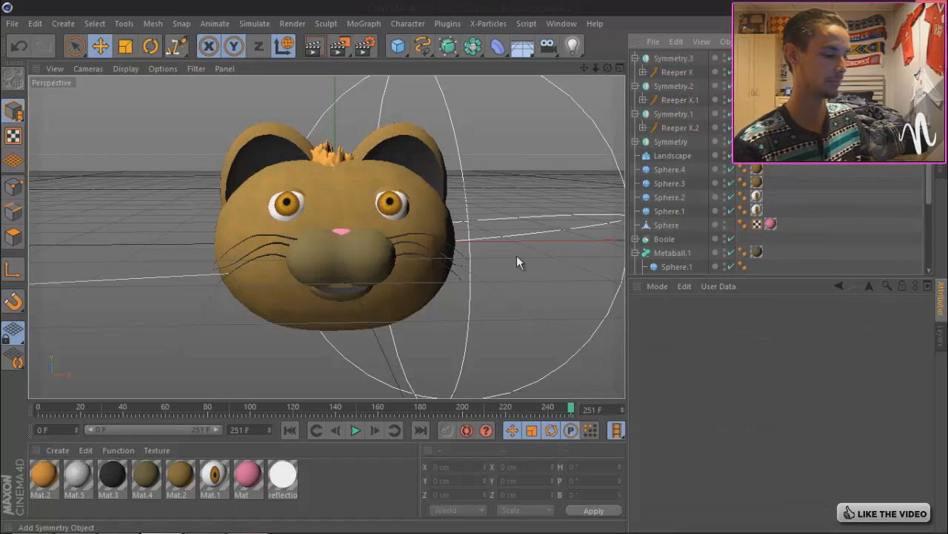
- Add a body sphere behind the head at about Y -93.8 cm and Z 302.8 cm, with a radius of about 86.9 cm
drag(606, 66, 478, 264)
drag(594, 67, 475, 268)
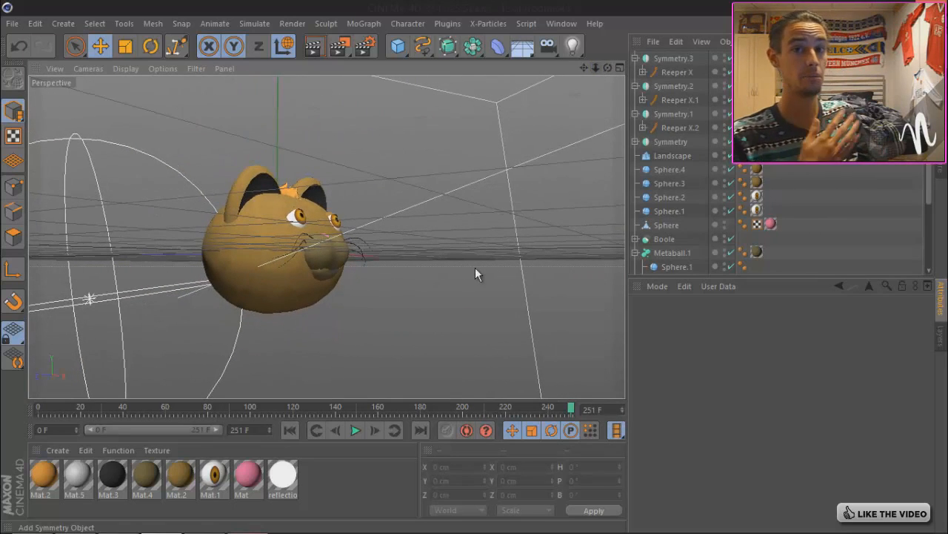
mouse_move(588, 67)
mouse_down()
mouse_move(498, 261)
mouse_move(590, 69)
mouse_up()
drag(476, 267, 476, 268)
drag(585, 68, 478, 268)
click(398, 45)
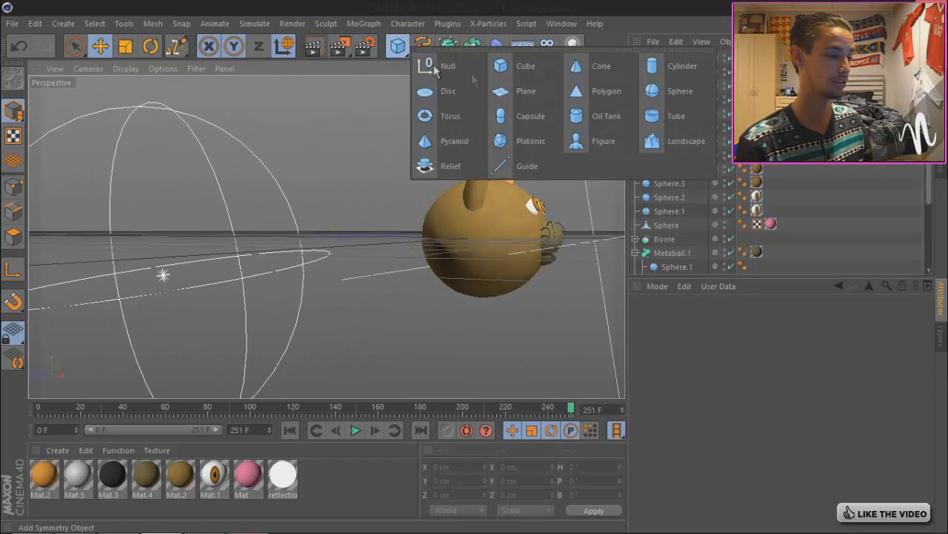
click(679, 92)
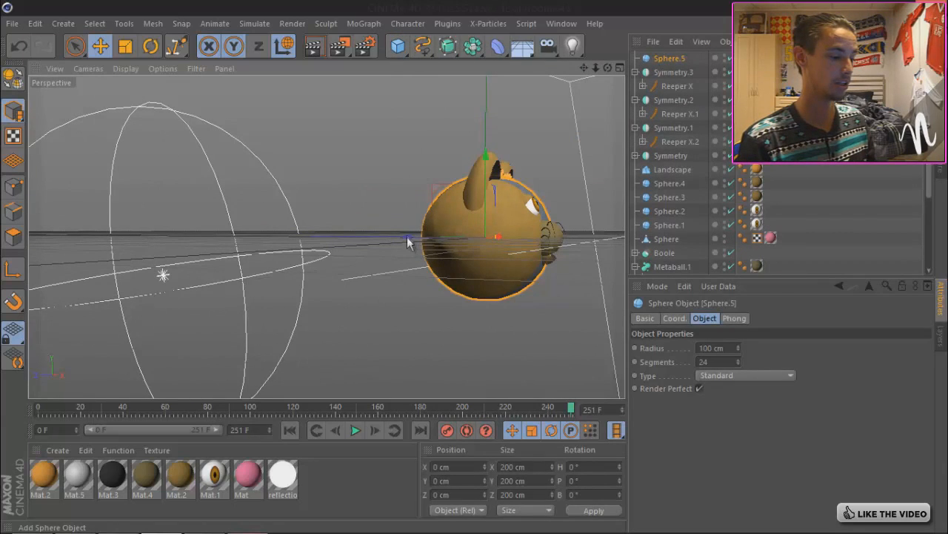
drag(384, 236, 251, 230)
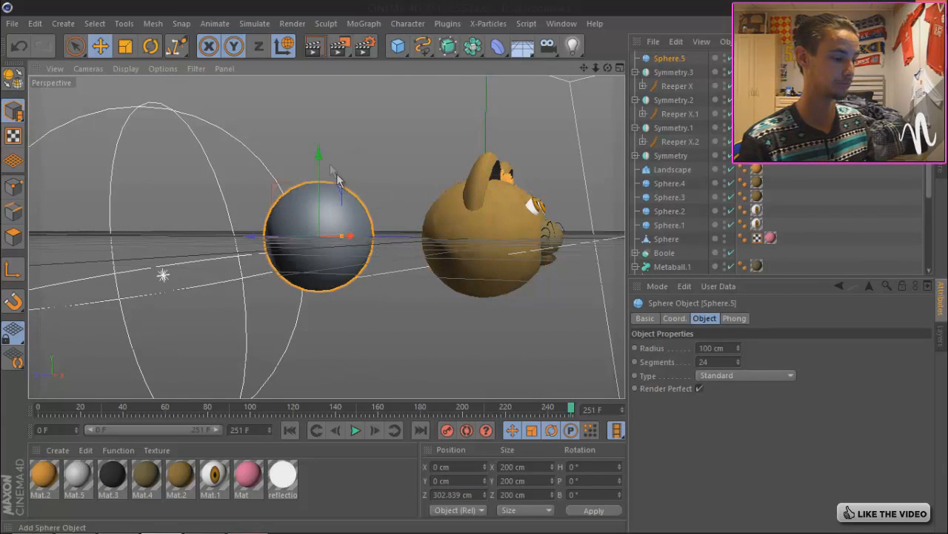
drag(319, 192, 316, 249)
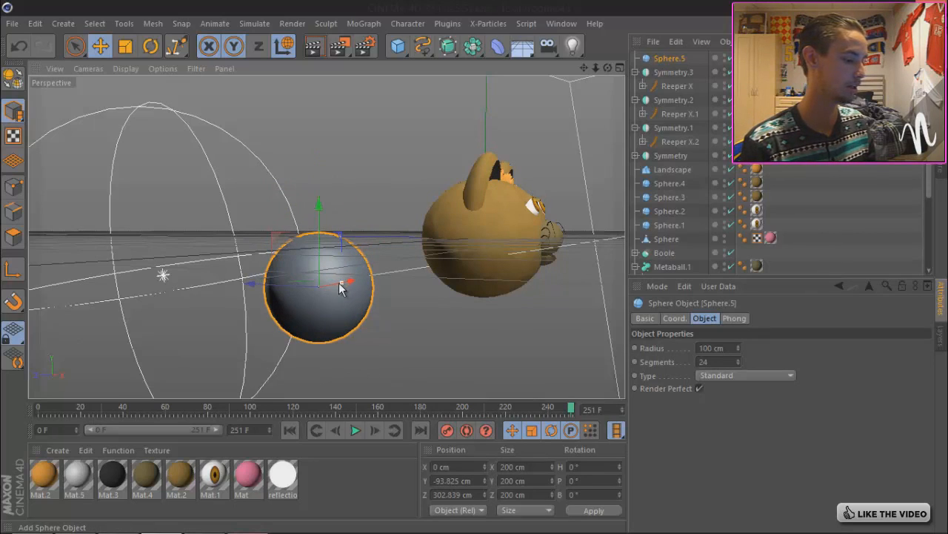
drag(339, 283, 336, 283)
- Duplicate the body sphere, place the copy nearer the head, and shift the original farther back so the two sit side by side
key(ctrl+c)
key(ctrl+v)
drag(260, 284, 332, 298)
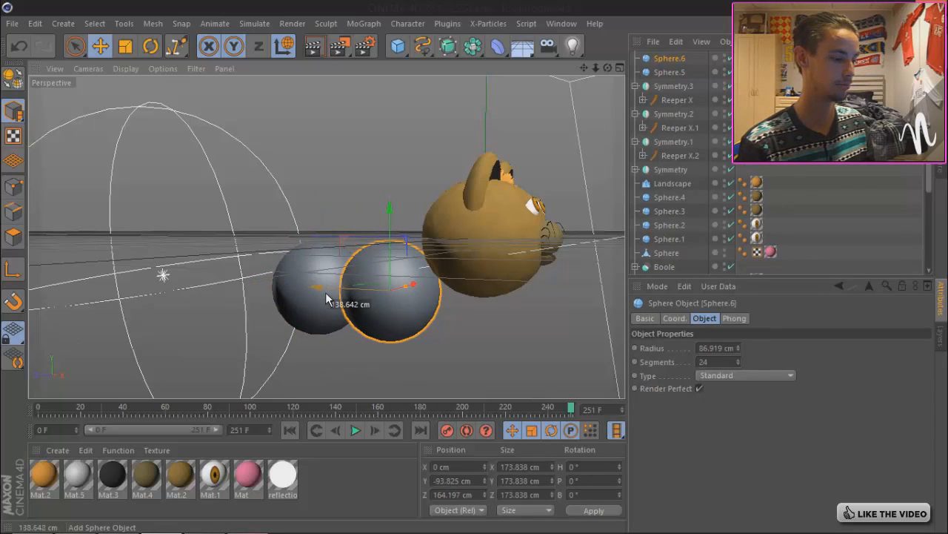
click(272, 319)
drag(253, 283, 219, 282)
click(676, 59)
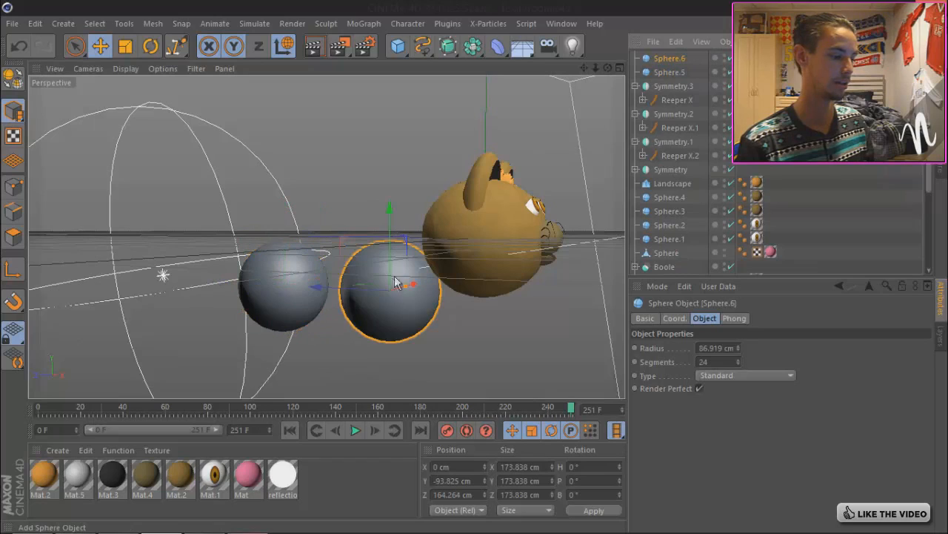
drag(316, 286, 432, 295)
- Duplicate the front body sphere as a neck with a radius of about 27.6 cm at Y -49.2 cm, Z 105.1 cm
key(ctrl+c)
key(ctrl+v)
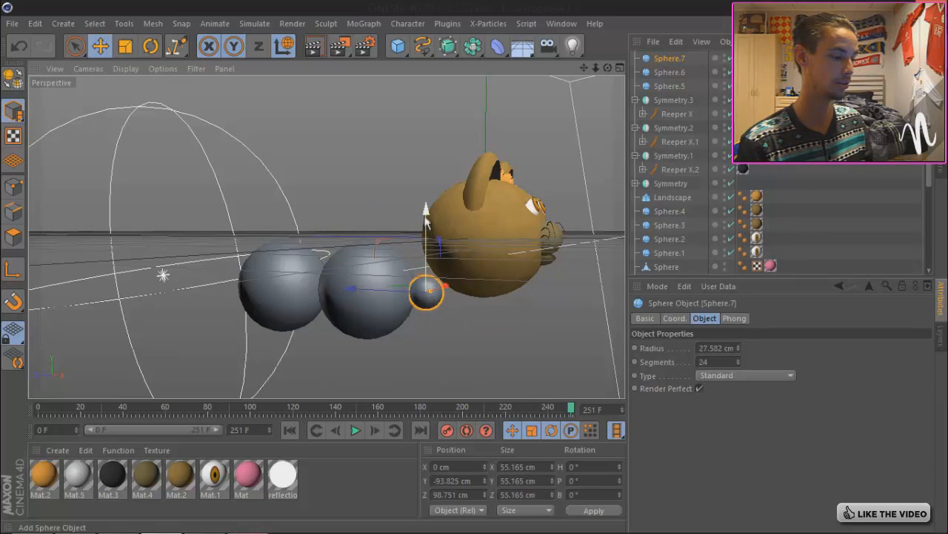
drag(428, 198, 427, 173)
drag(354, 268, 351, 265)
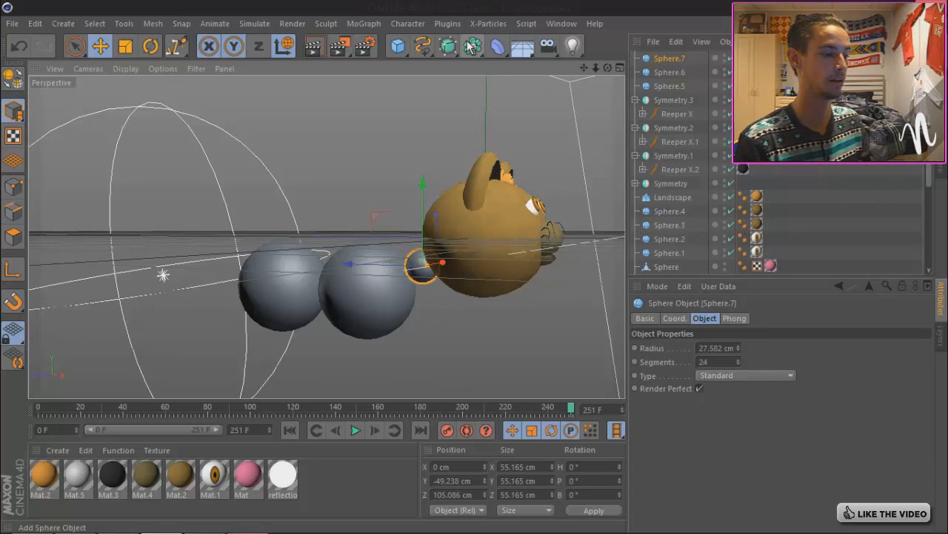
- Merge the three body spheres under a new Metaball and set its editor subdivision to 21 cm
drag(472, 46, 525, 116)
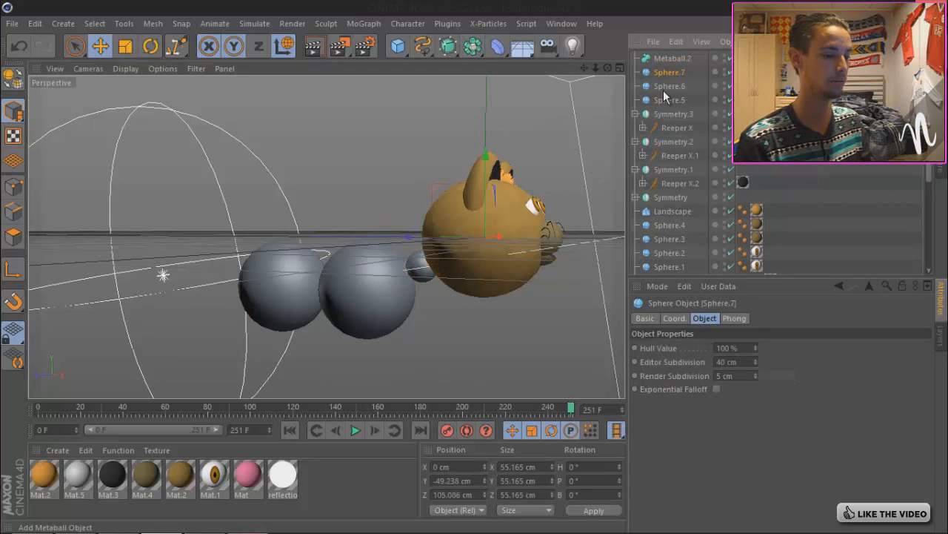
shift+click(667, 99)
drag(667, 100, 662, 59)
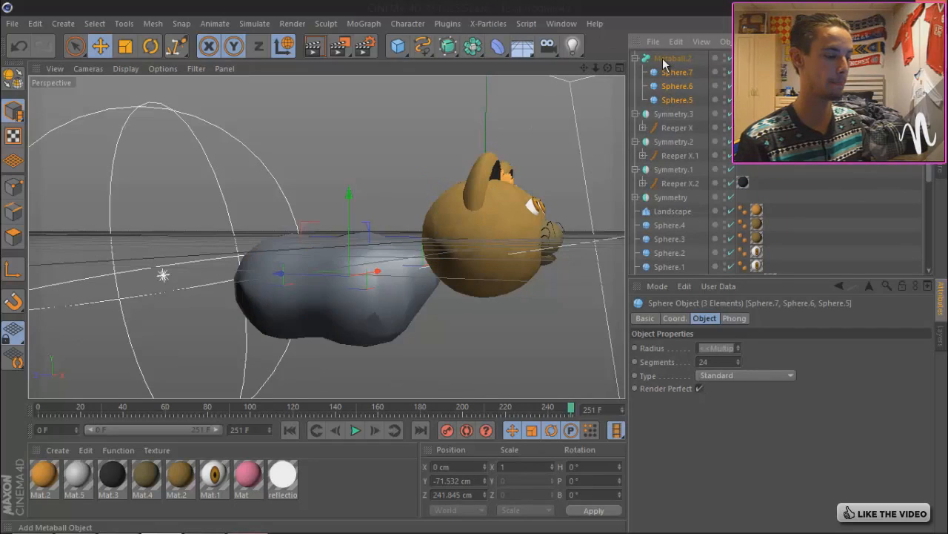
click(663, 59)
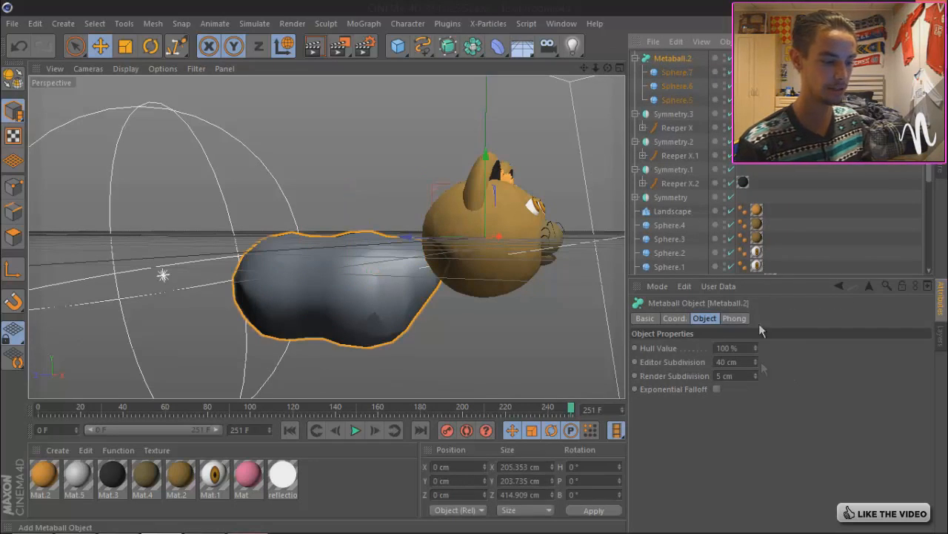
mouse_move(754, 361)
mouse_down()
mouse_move(754, 388)
mouse_move(755, 361)
mouse_up()
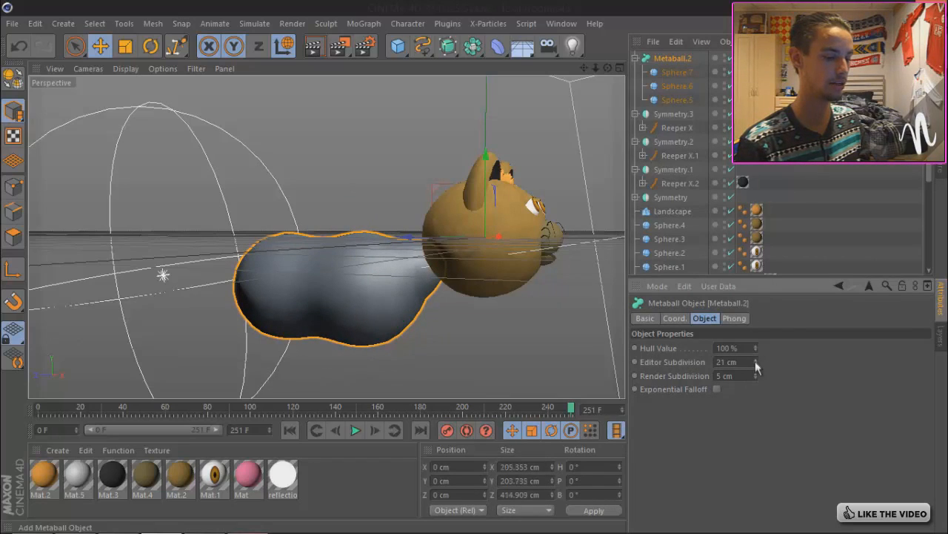
- Apply the brown Mat.2 material used on the head to the Metaball.2 body and collapse its hierarchy
click(843, 233)
drag(188, 478, 675, 59)
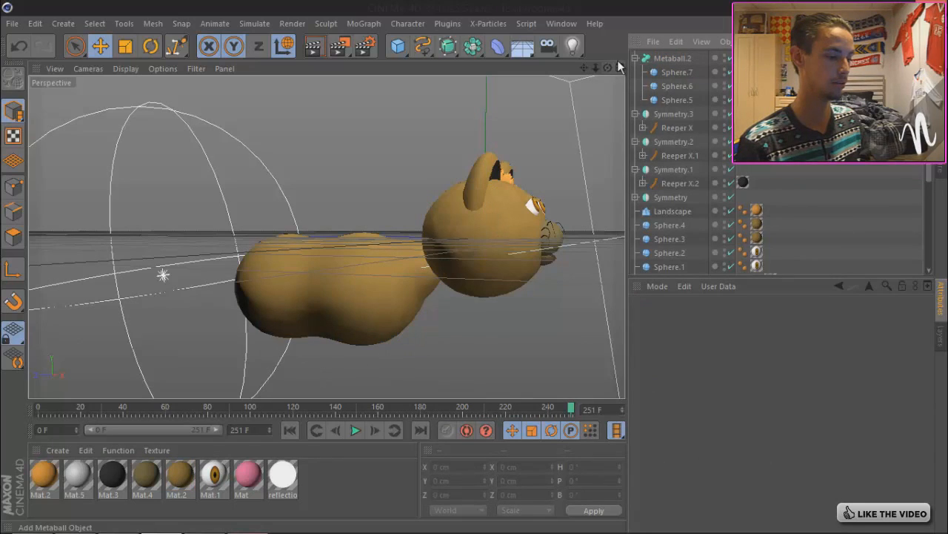
drag(609, 67, 475, 273)
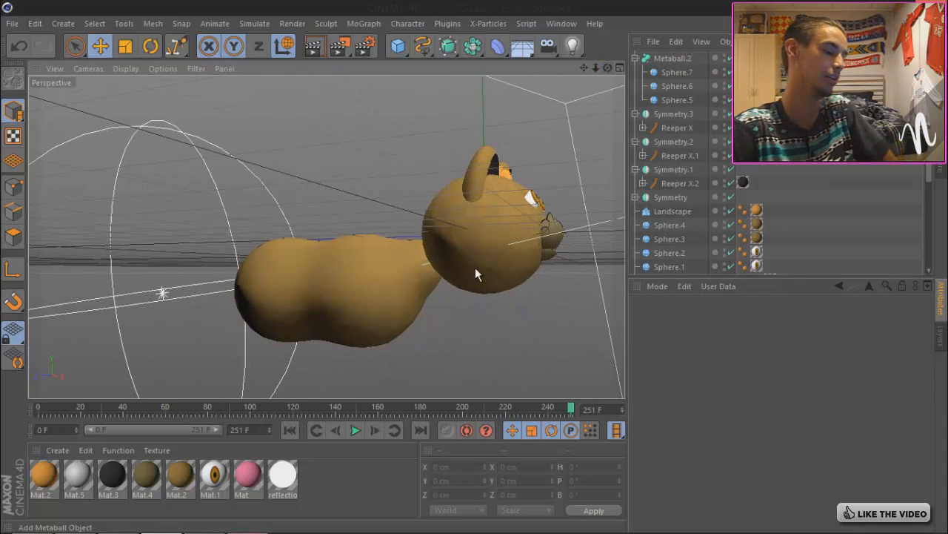
click(636, 59)
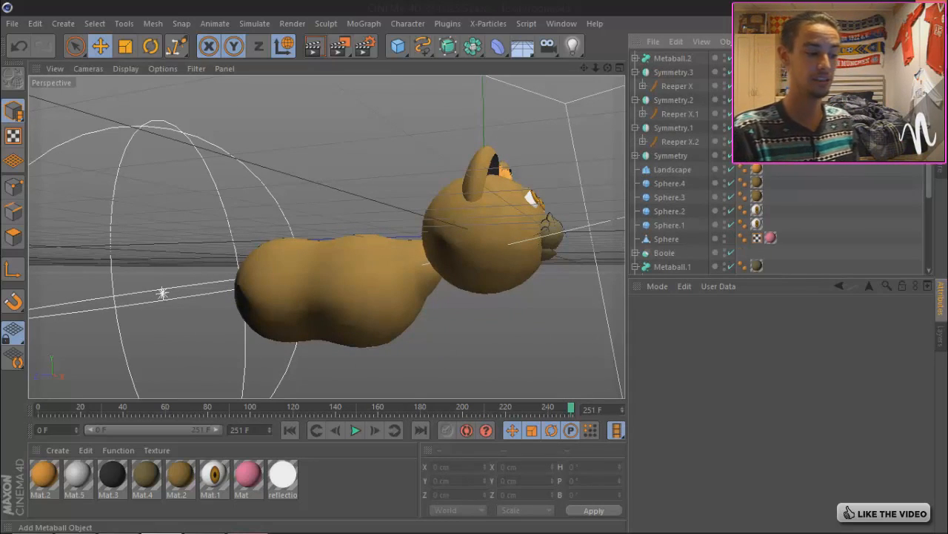
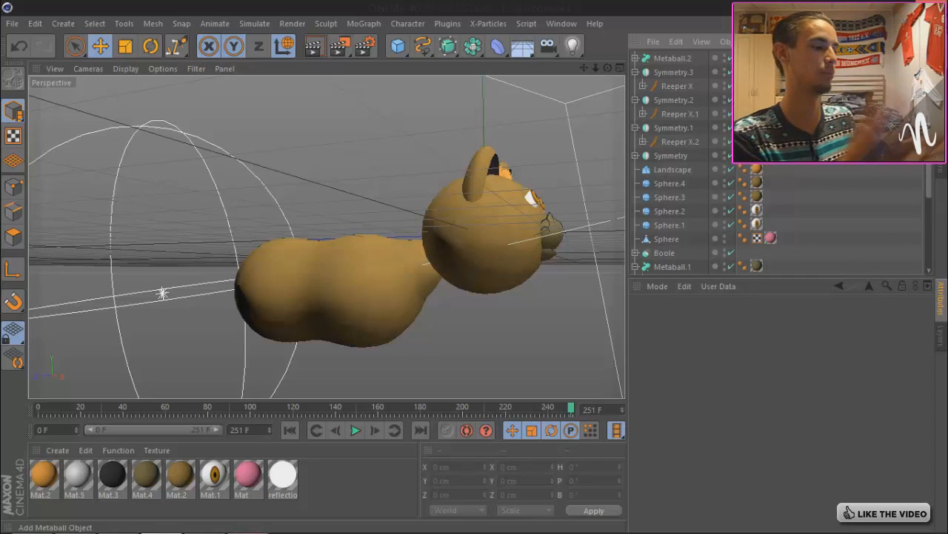
- Delete all the cat objects from Metaball.2 through Metaball, keeping the Camera, Lighting and Null objects
alt+drag(470, 269, 471, 267)
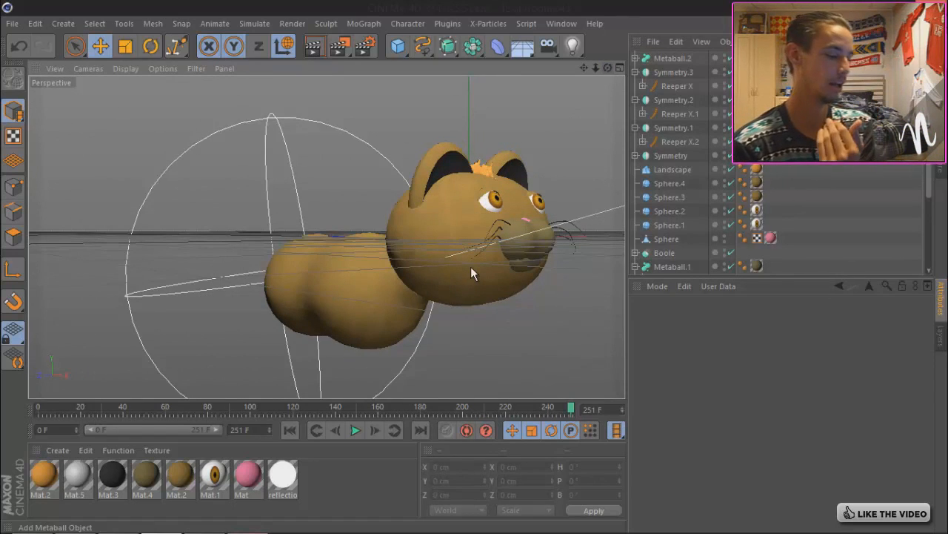
drag(607, 68, 477, 267)
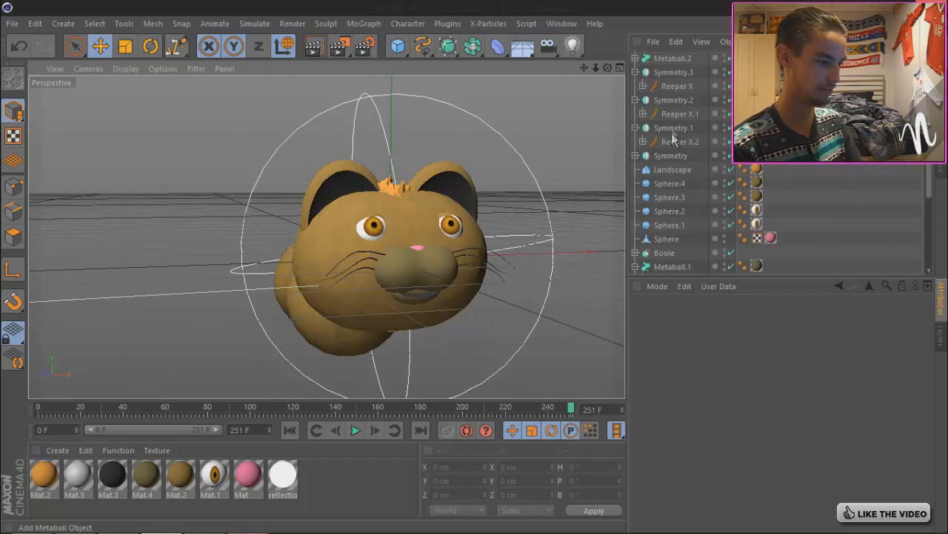
click(672, 57)
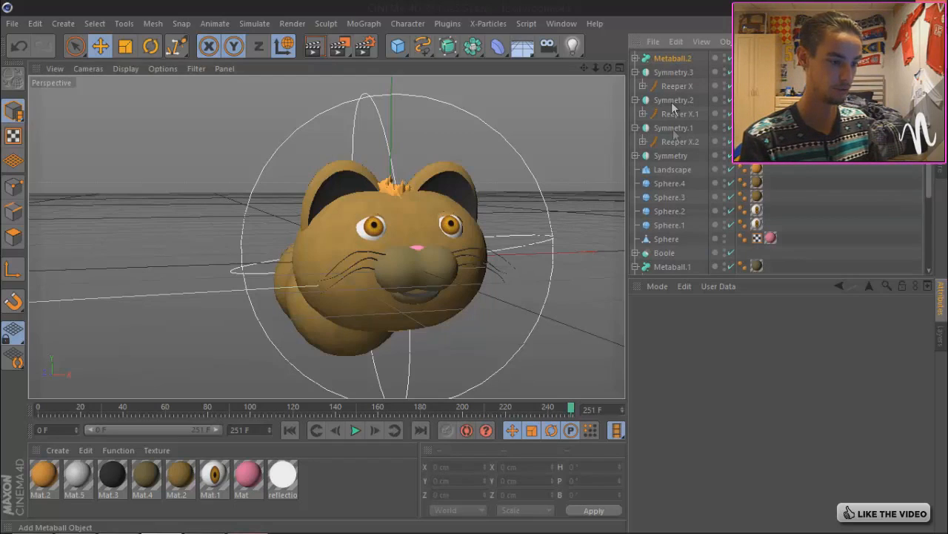
scroll(678, 222, down, 4)
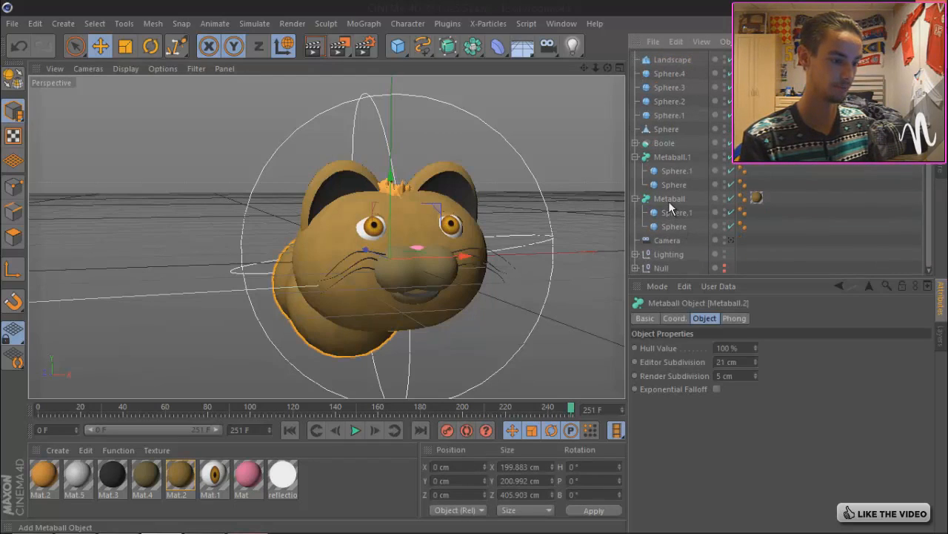
shift+click(668, 200)
key(Delete)
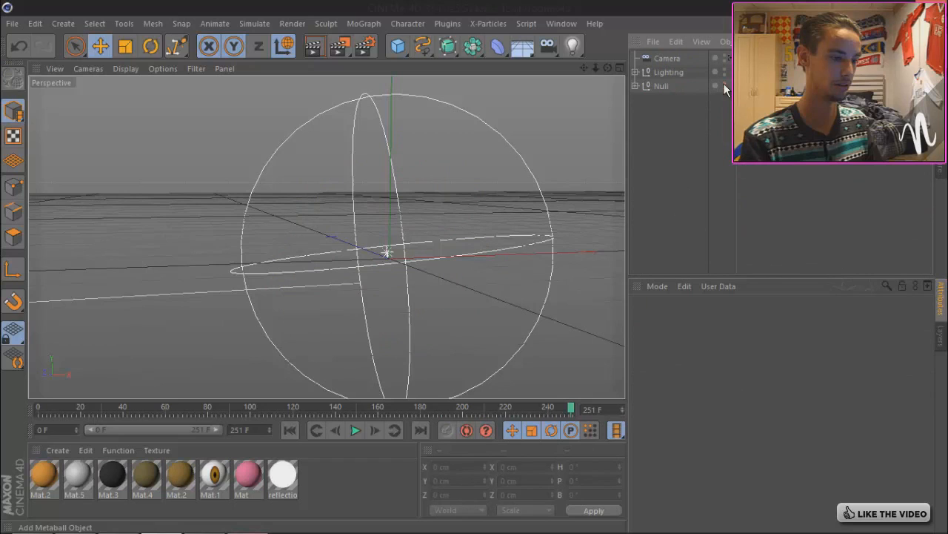
- Show the finished cat in the Null, inspect it from several angles, and hide it again
click(724, 87)
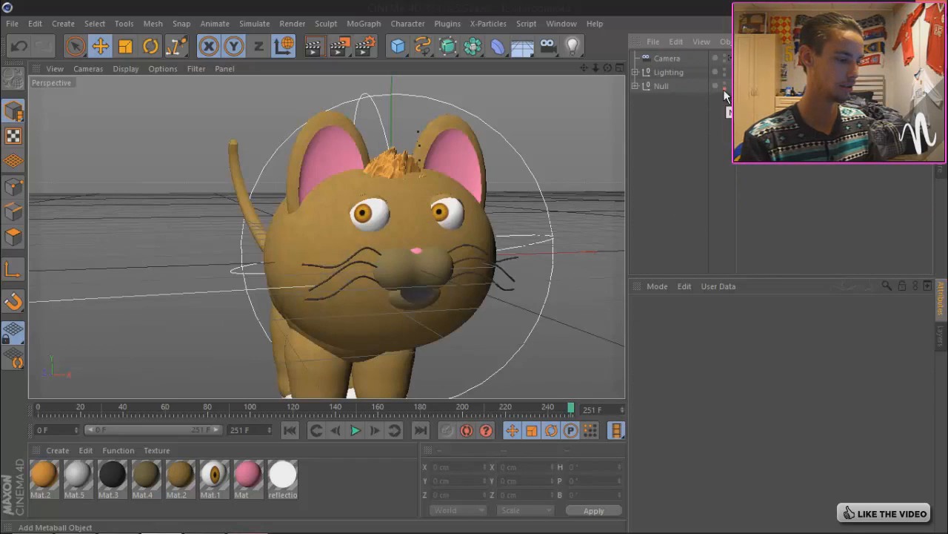
mouse_move(477, 268)
alt+mouse_down()
mouse_move(492, 292)
mouse_move(473, 266)
mouse_move(484, 268)
mouse_move(475, 273)
alt+mouse_up()
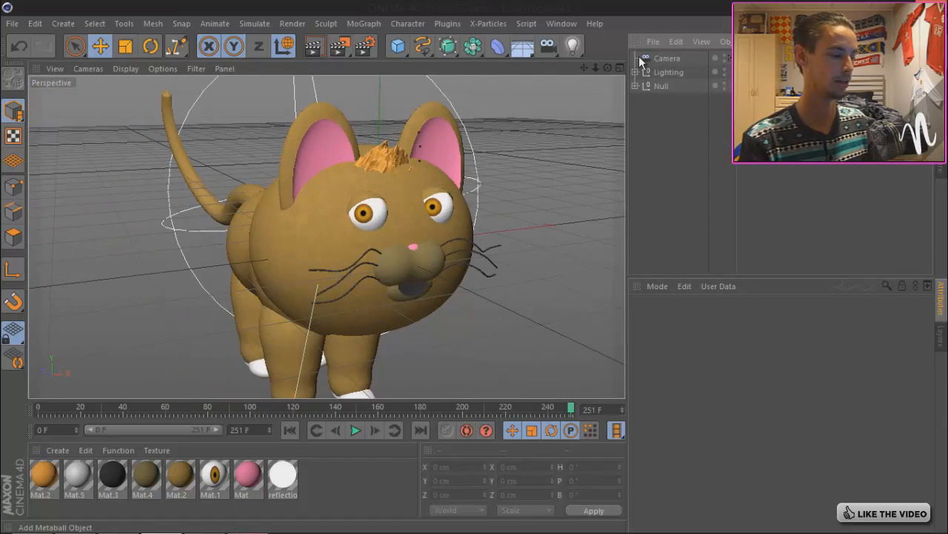
drag(608, 68, 558, 252)
click(724, 85)
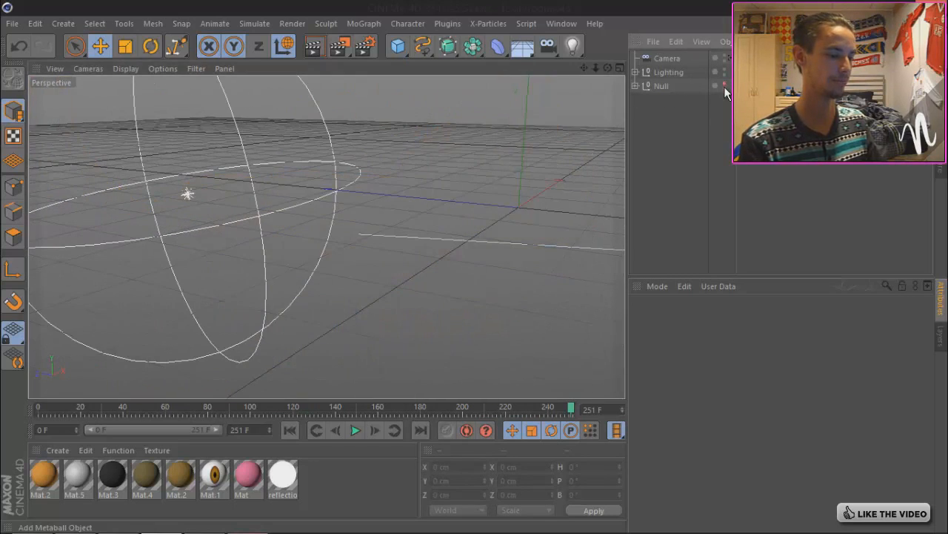
- Draw an S-shaped three-point Bezier spline about 288 cm wide and 83 cm high in the Front view
click(620, 68)
click(619, 236)
click(620, 237)
mouse_move(423, 47)
mouse_down()
mouse_move(554, 80)
mouse_move(552, 69)
mouse_up()
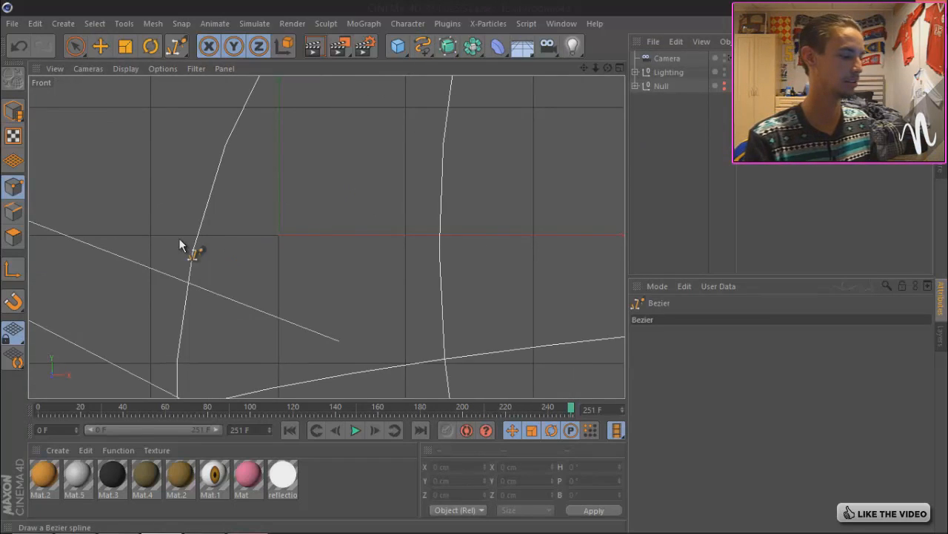
click(153, 235)
mouse_move(298, 272)
mouse_down()
mouse_move(330, 278)
mouse_move(359, 233)
mouse_up()
drag(474, 221, 515, 239)
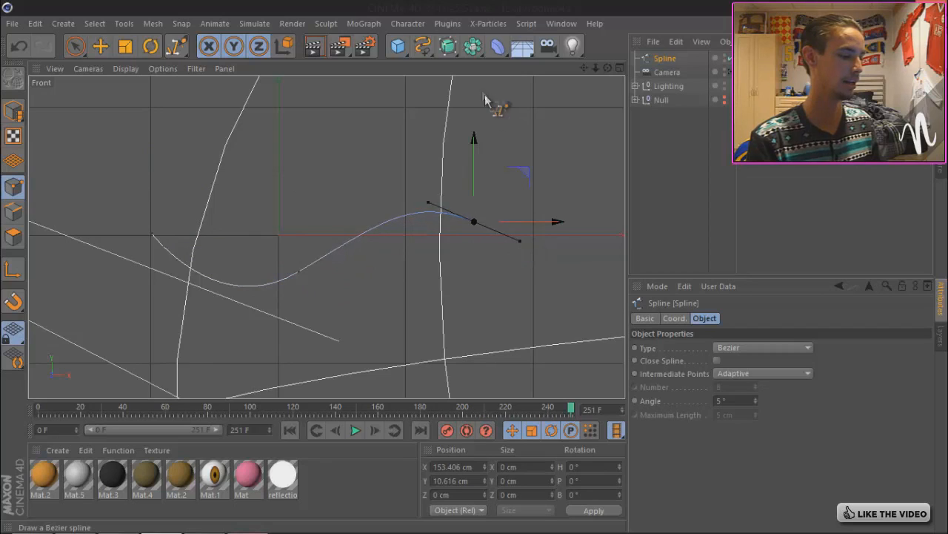
- Shift the spline's last end point slightly along Z in the Perspective view and deselect the spline
click(619, 68)
click(320, 68)
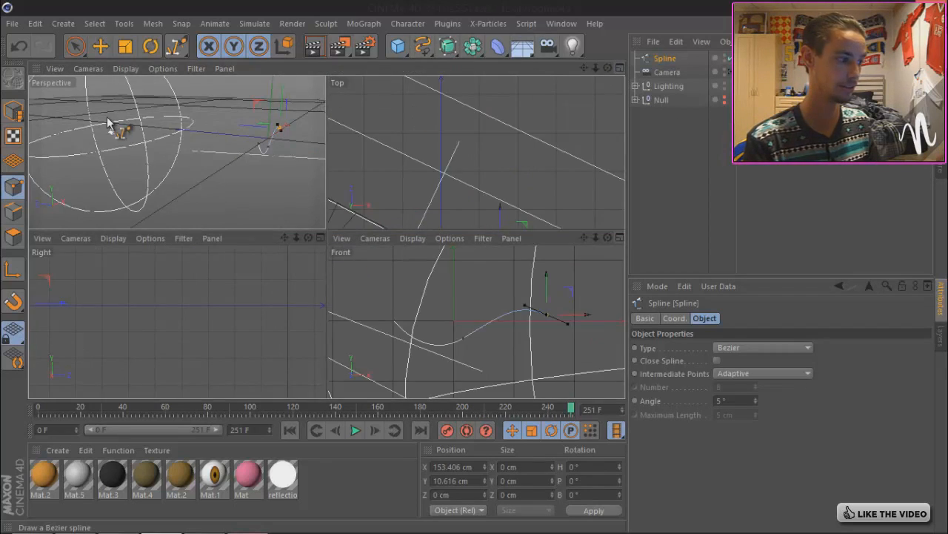
click(11, 113)
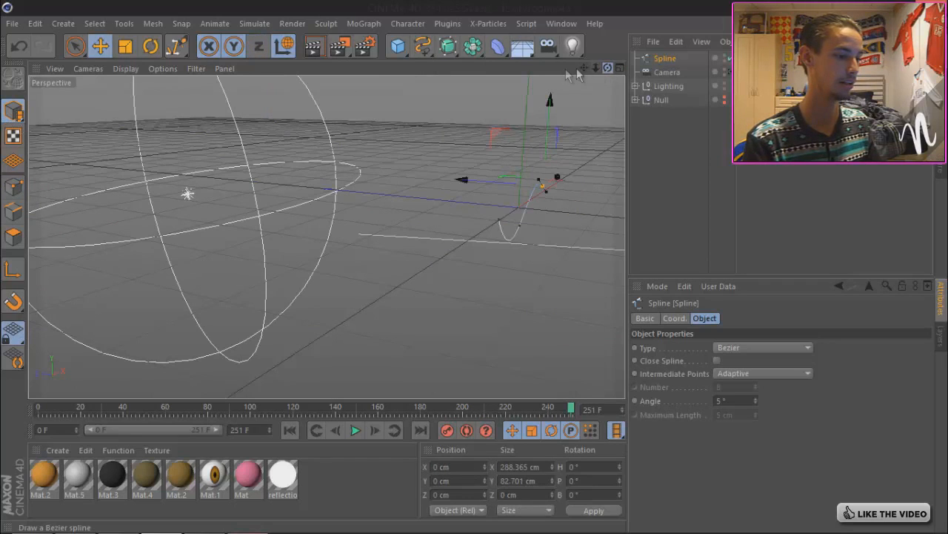
alt+drag(475, 266, 475, 266)
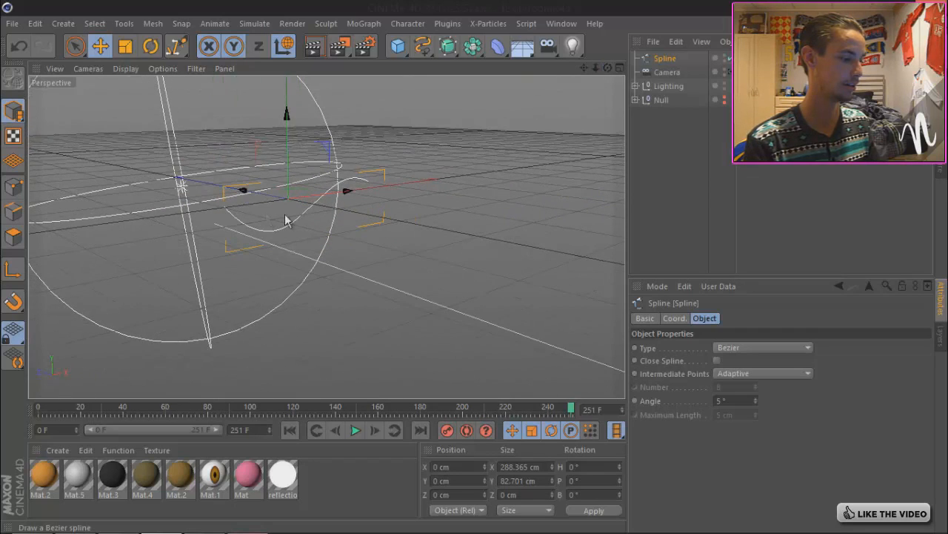
click(13, 186)
click(370, 183)
drag(323, 181, 332, 175)
alt+drag(498, 283, 534, 245)
click(725, 184)
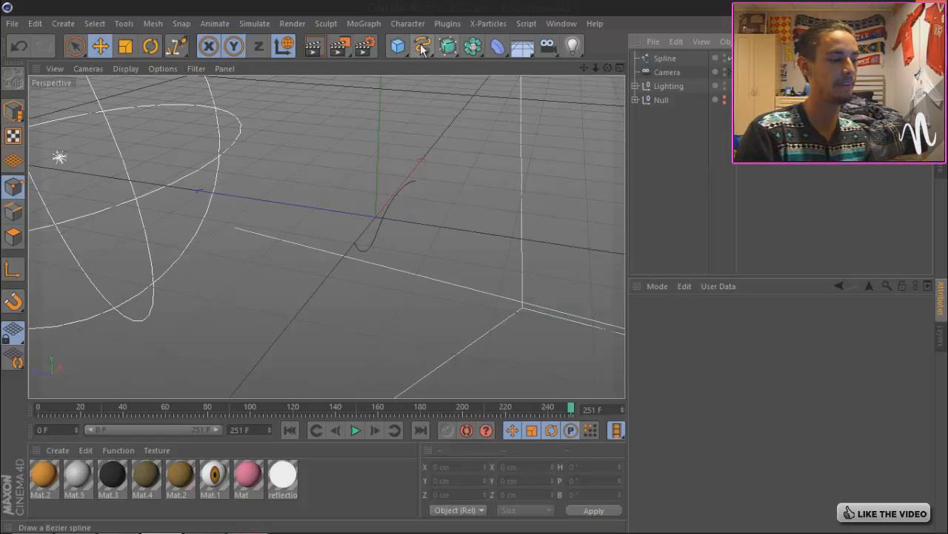
- Switch to the image viewer to look at the green and gray mechanical letter image, and return to Cinema 4D
click(447, 46)
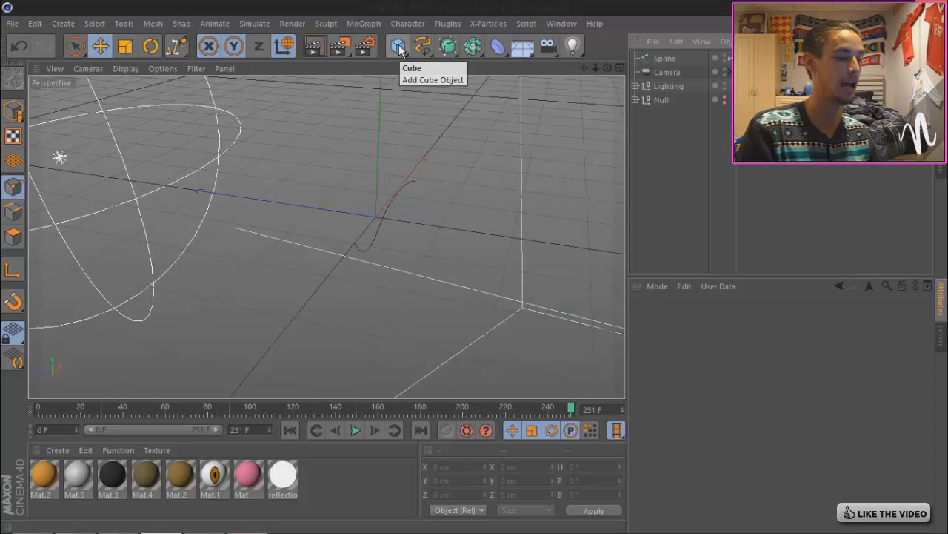
click(203, 520)
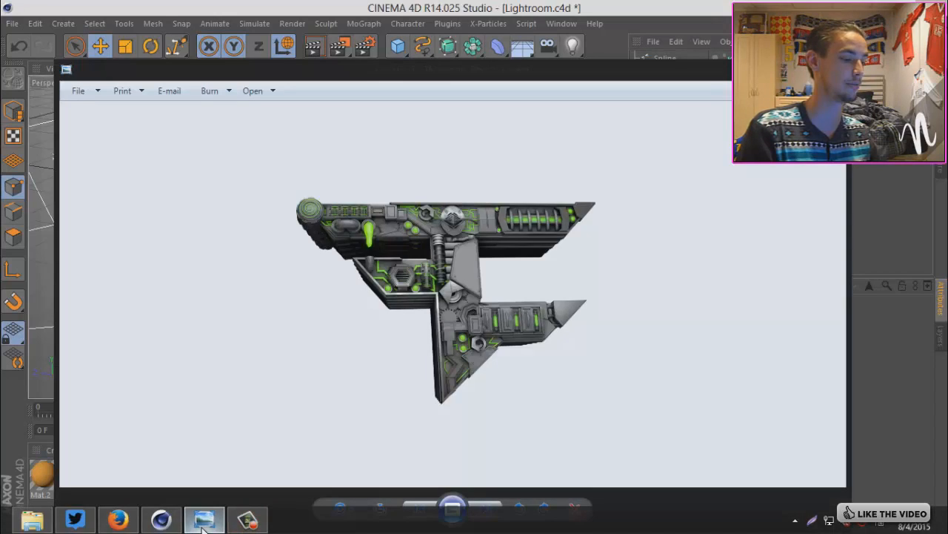
click(557, 7)
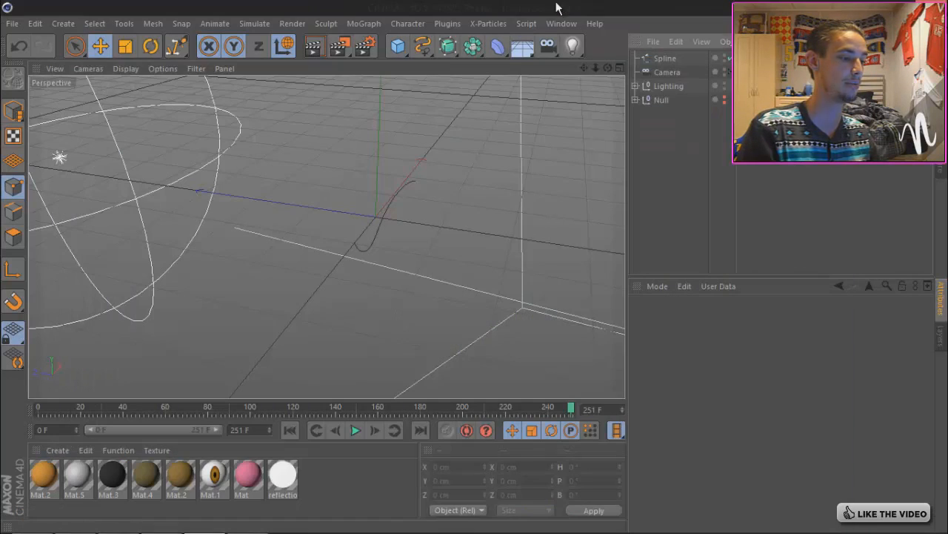
- Add an Oil Tank with a 13 cm radius and 653 cm height, and make it editable
click(396, 58)
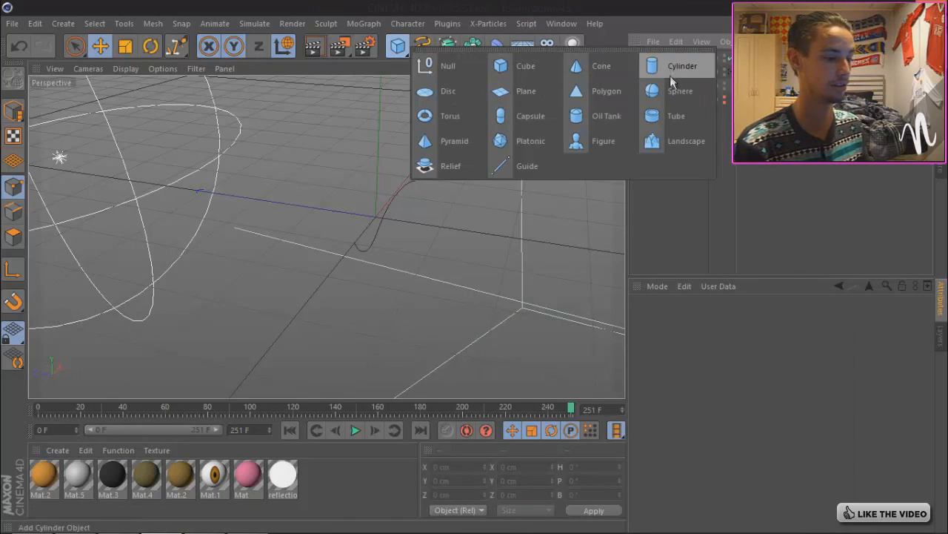
click(579, 123)
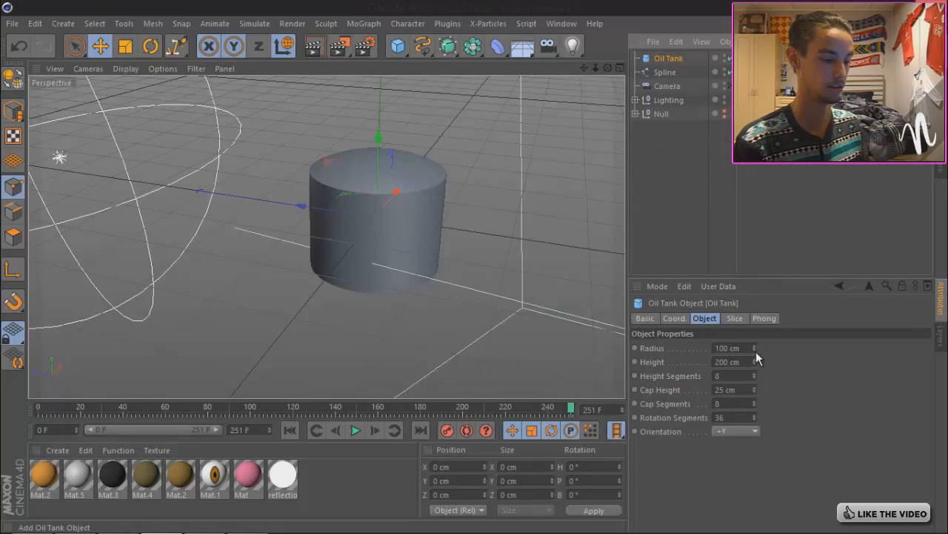
drag(753, 347, 752, 350)
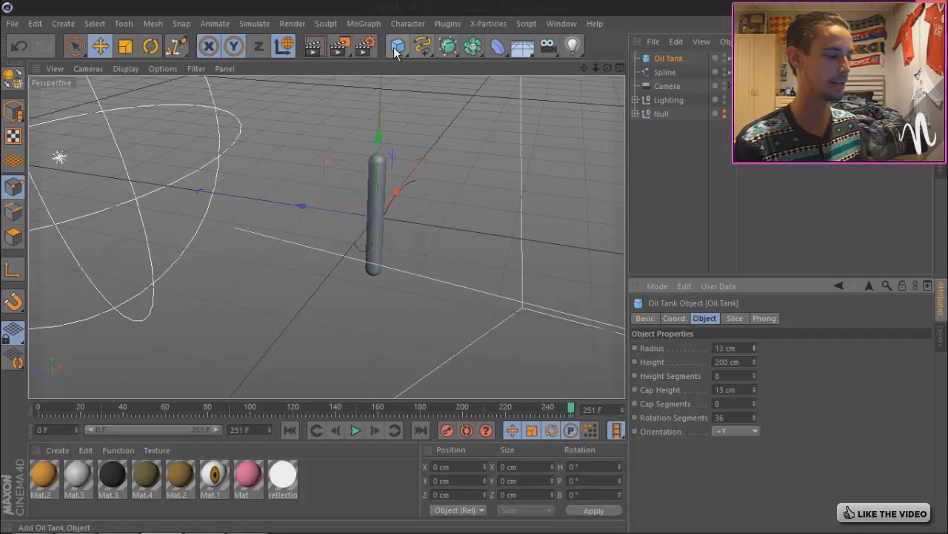
drag(753, 359, 759, 391)
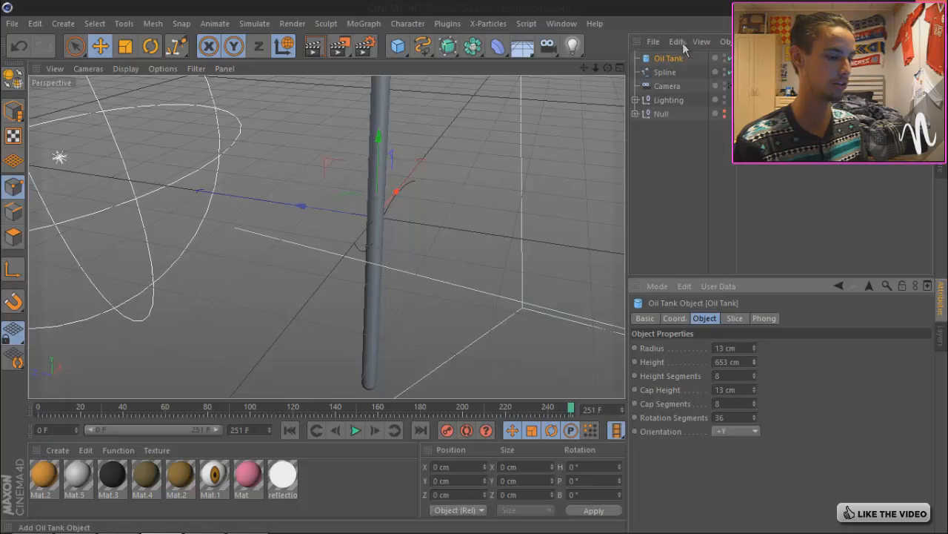
key(c)
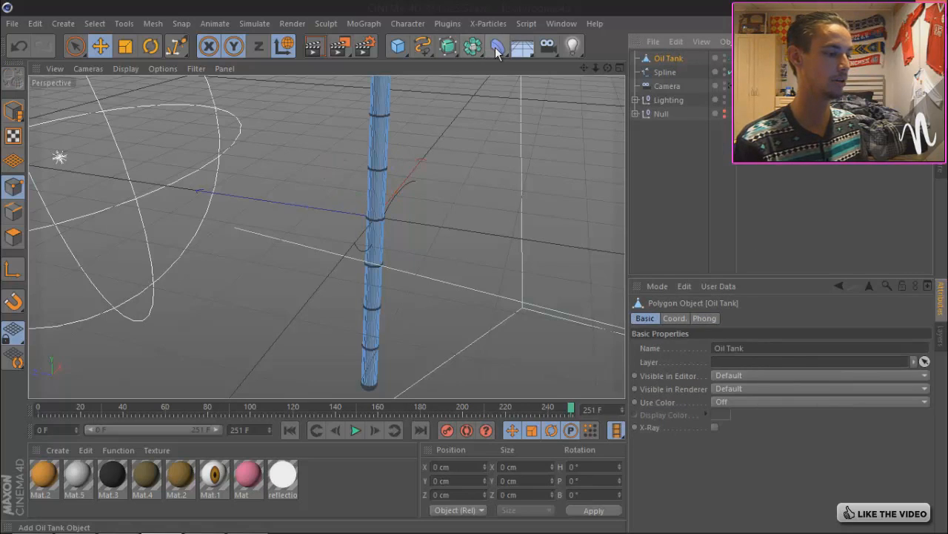
- Add a Spline Wrap deformer and place it as a child of the Oil Tank
click(496, 47)
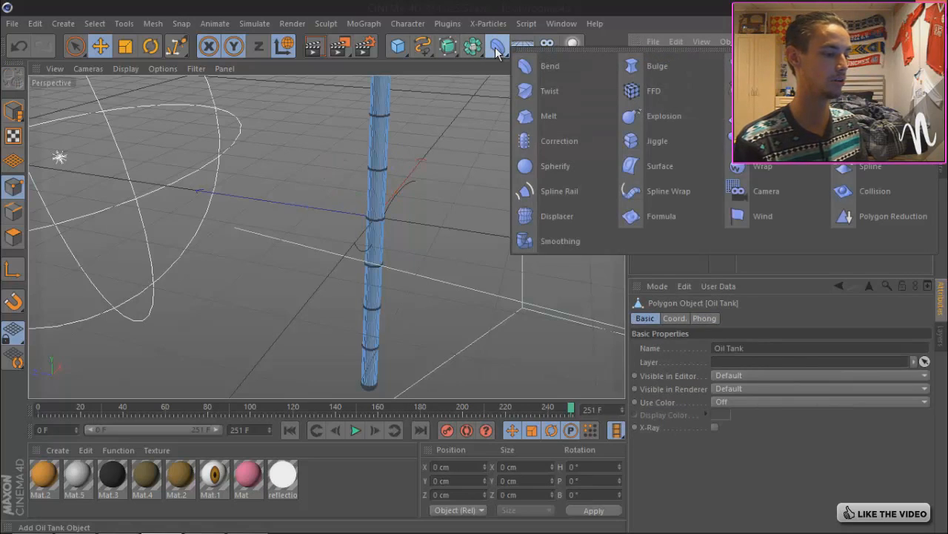
click(655, 192)
drag(673, 69, 671, 70)
- Set the Spline Wrap's axis to +Y, assign the drawn Spline as its path, and deselect the deformer
click(759, 361)
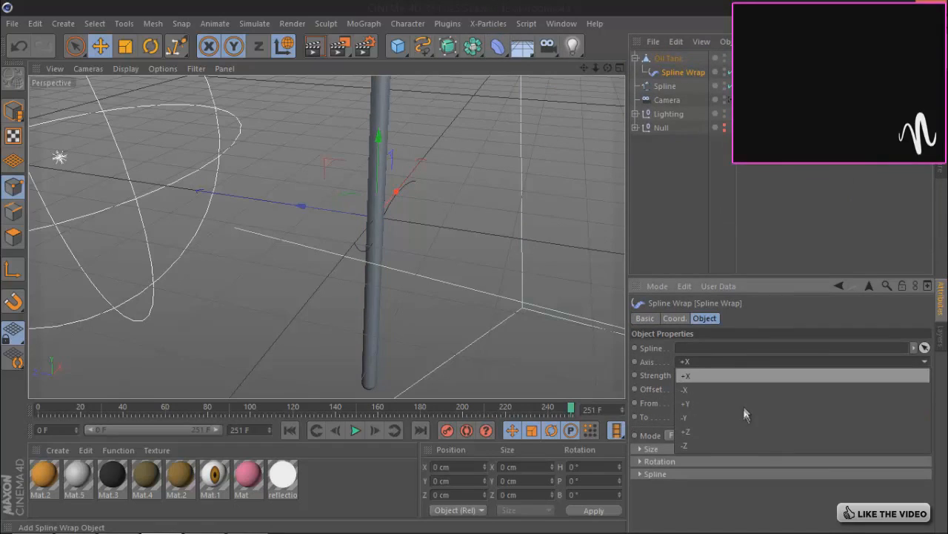
click(715, 404)
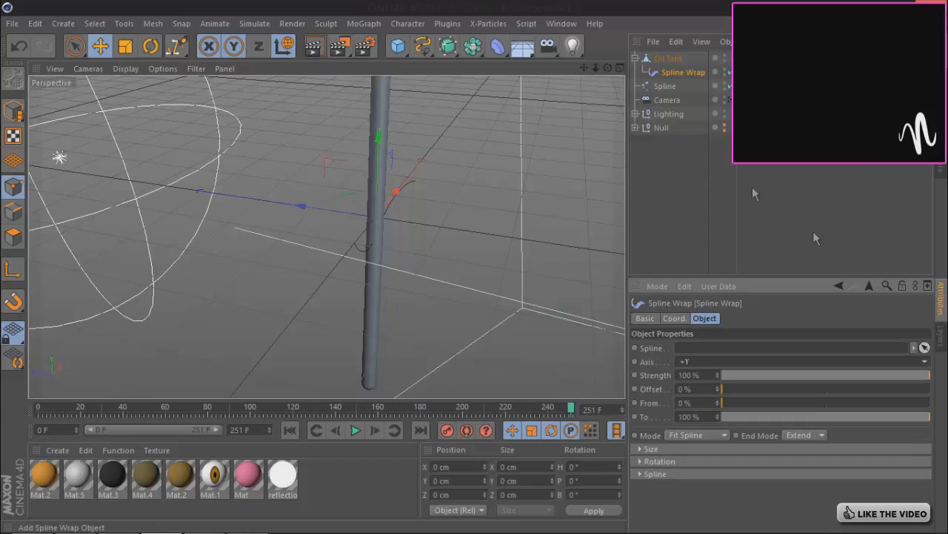
click(924, 349)
click(663, 86)
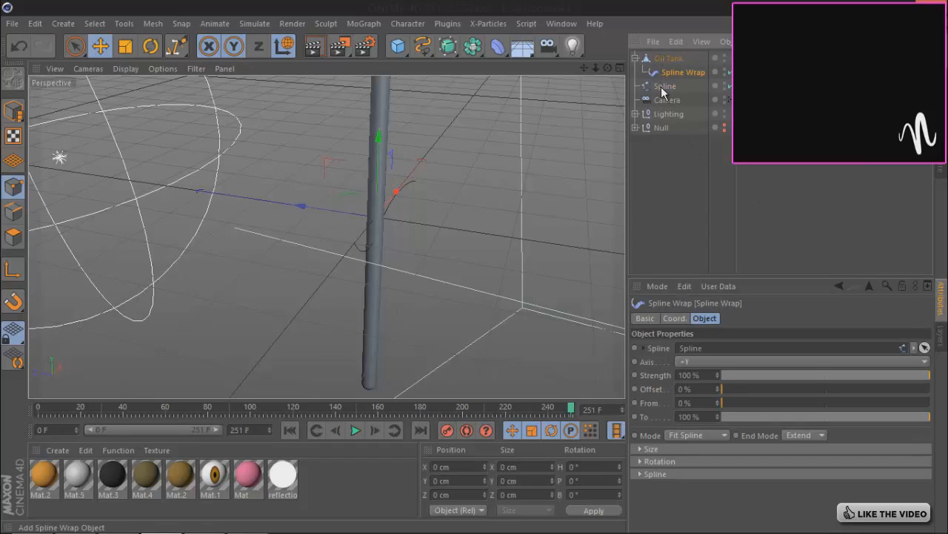
click(672, 171)
- Scale the Oil Tank down uniformly as a whole object to make the wrapped tube thinner, and deselect it
drag(607, 68, 477, 267)
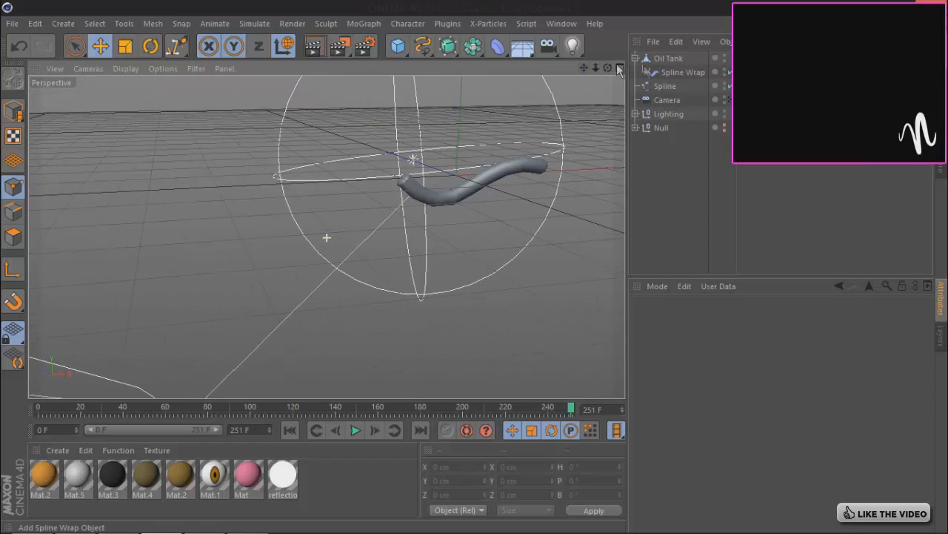
click(659, 60)
click(126, 52)
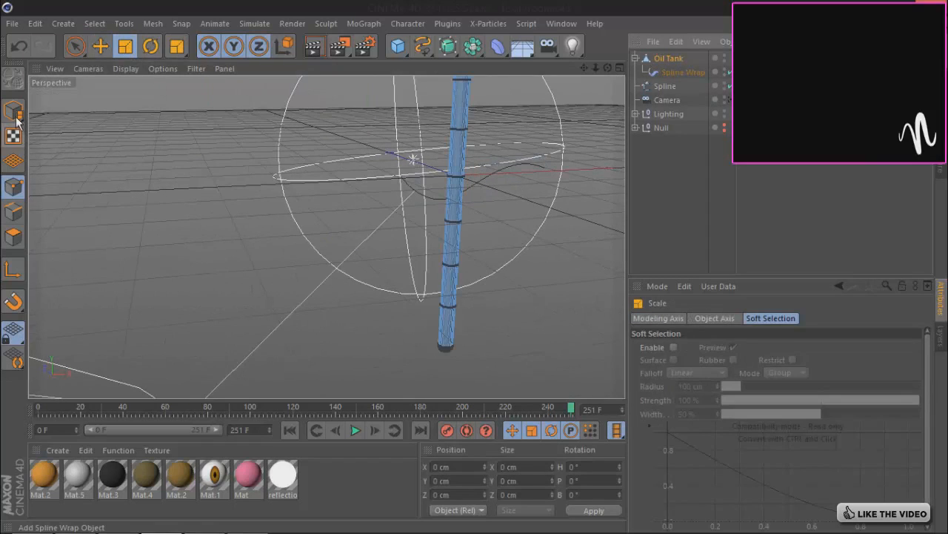
click(15, 114)
drag(360, 292, 233, 236)
click(655, 148)
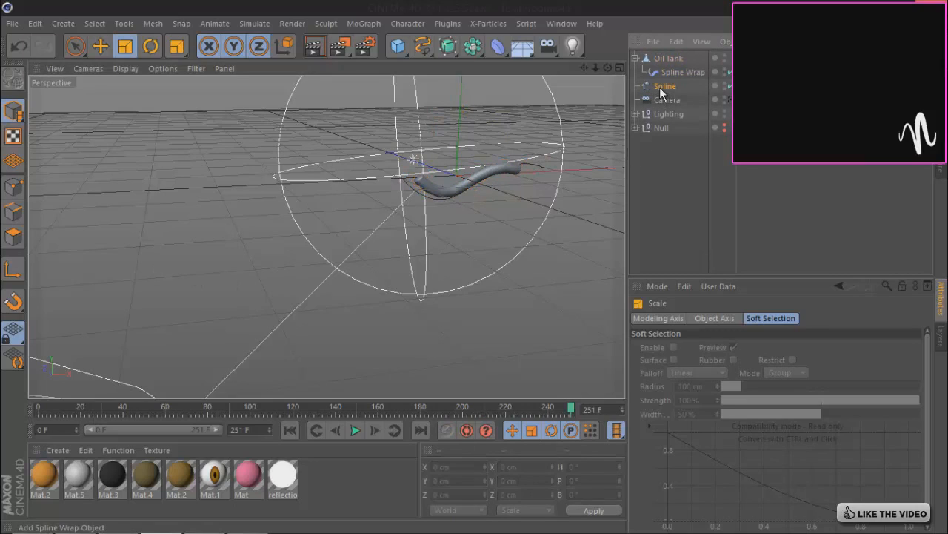
- Move the Spline that guides the wrapped tube slightly and deselect it
click(663, 88)
click(98, 50)
drag(421, 164, 426, 168)
click(655, 200)
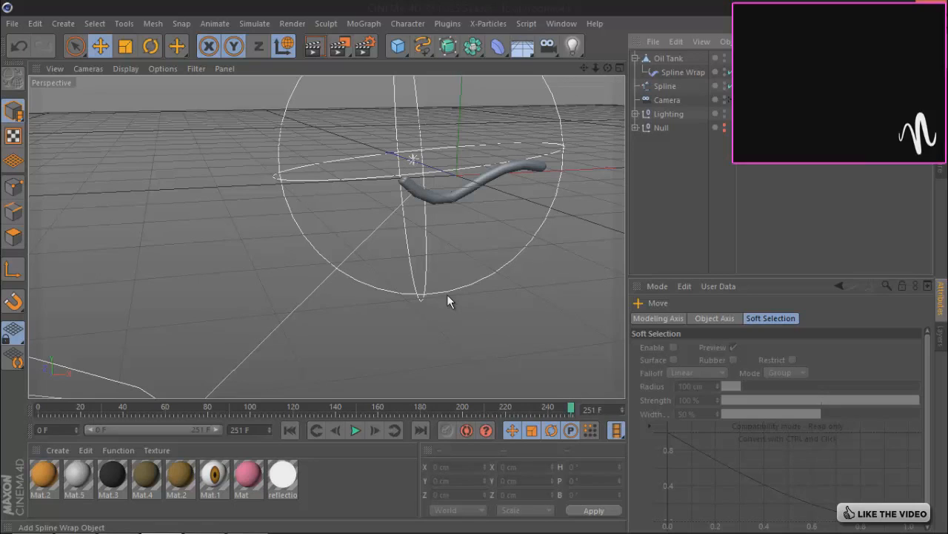
click(245, 521)
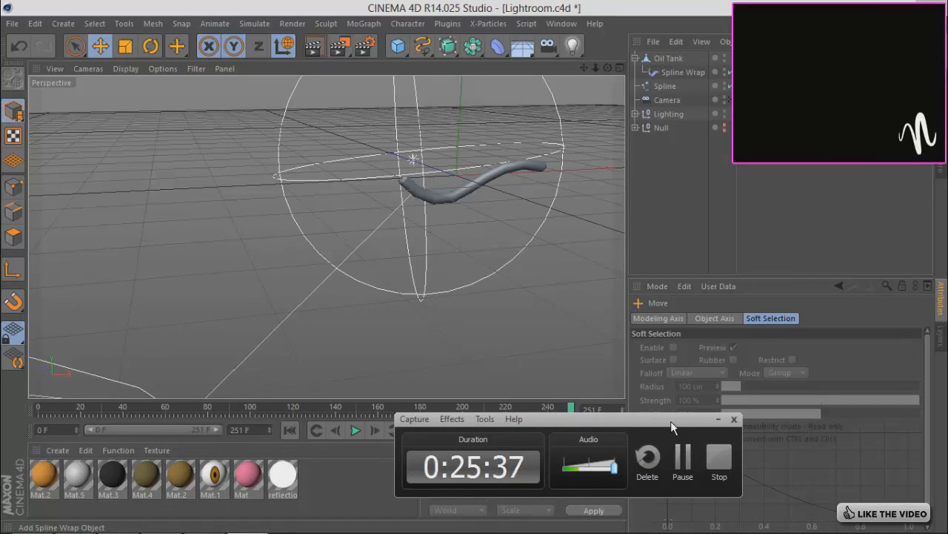
click(684, 456)
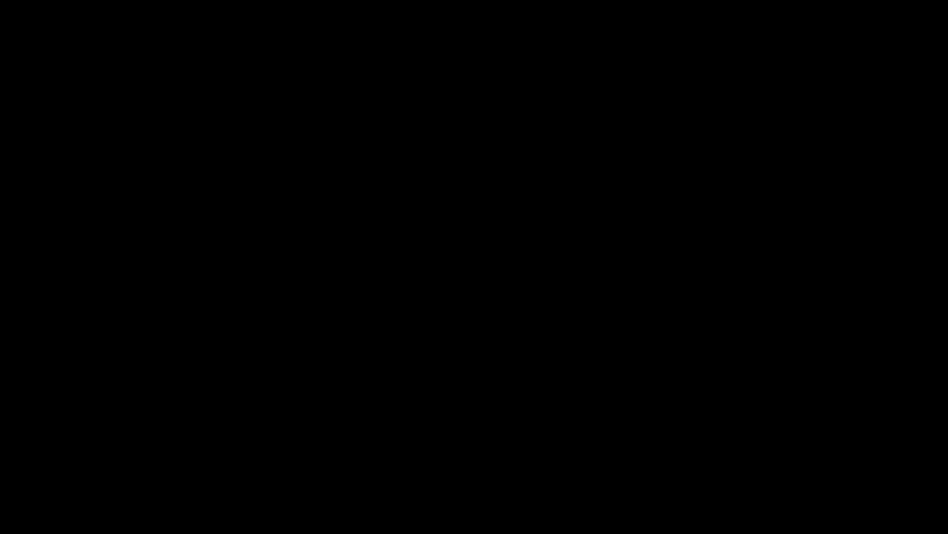